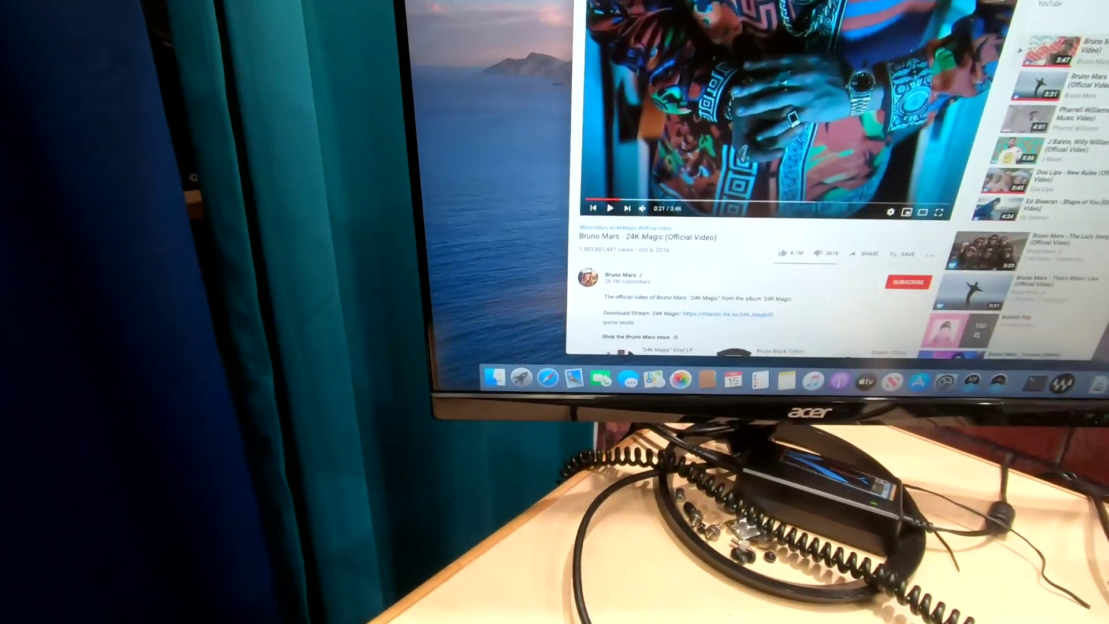
Step: Open About This Mac from the Apple menu to view the system overview
click(386, 0)
click(393, 0)
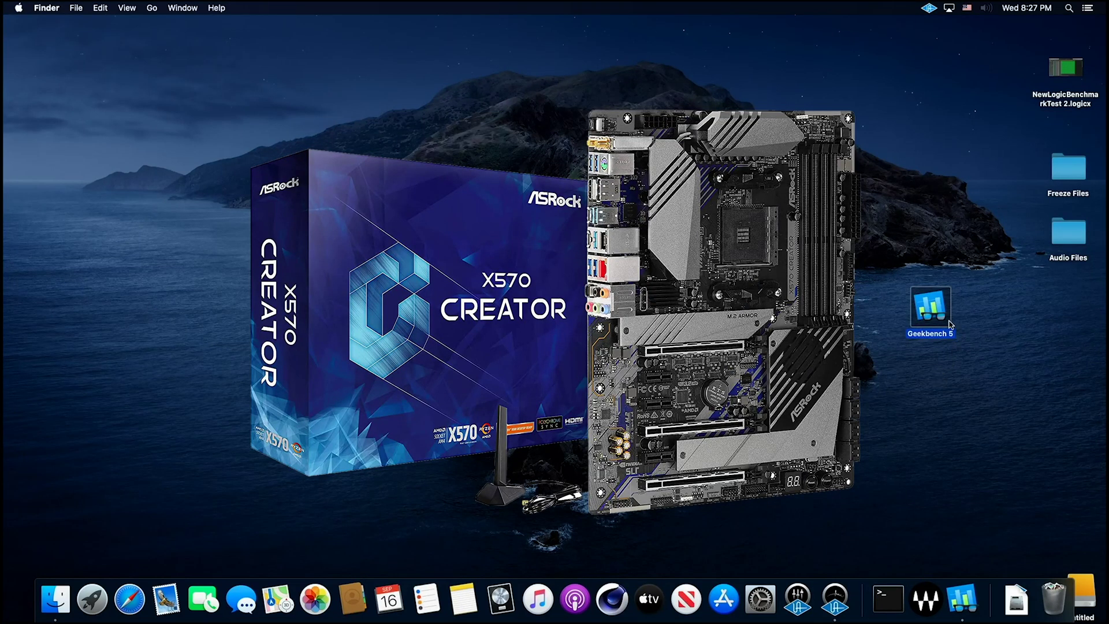
Step: Start Waves Central from its Dock icon
click(617, 604)
click(925, 599)
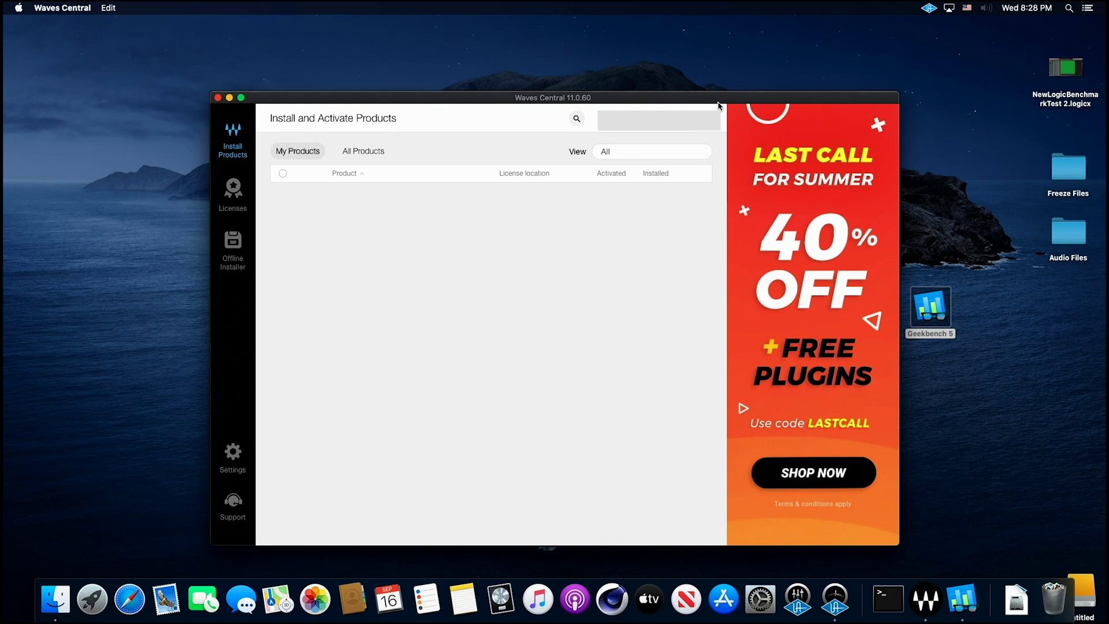
Step: Install Abbey Road Chambers from All Products with the admin password, then dismiss the completion message
drag(716, 103, 686, 38)
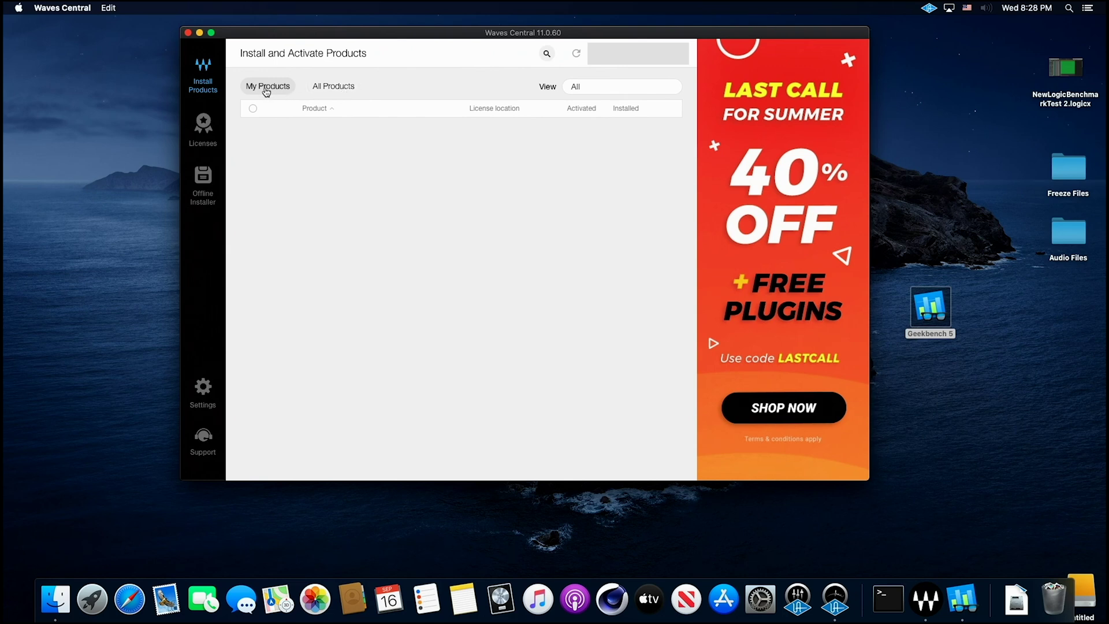
click(322, 87)
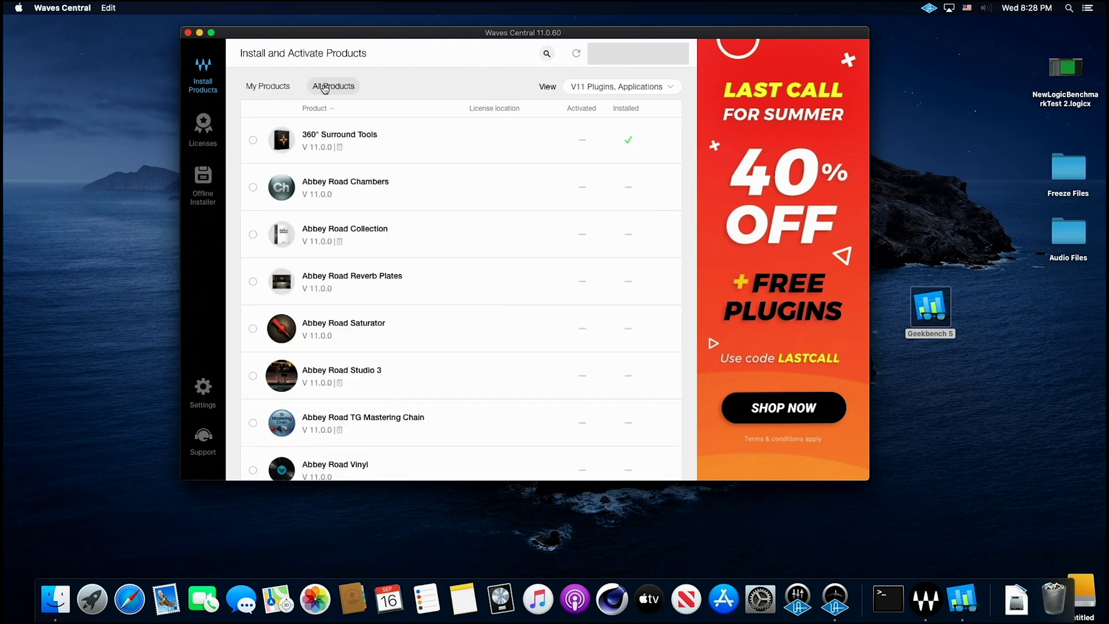
click(253, 187)
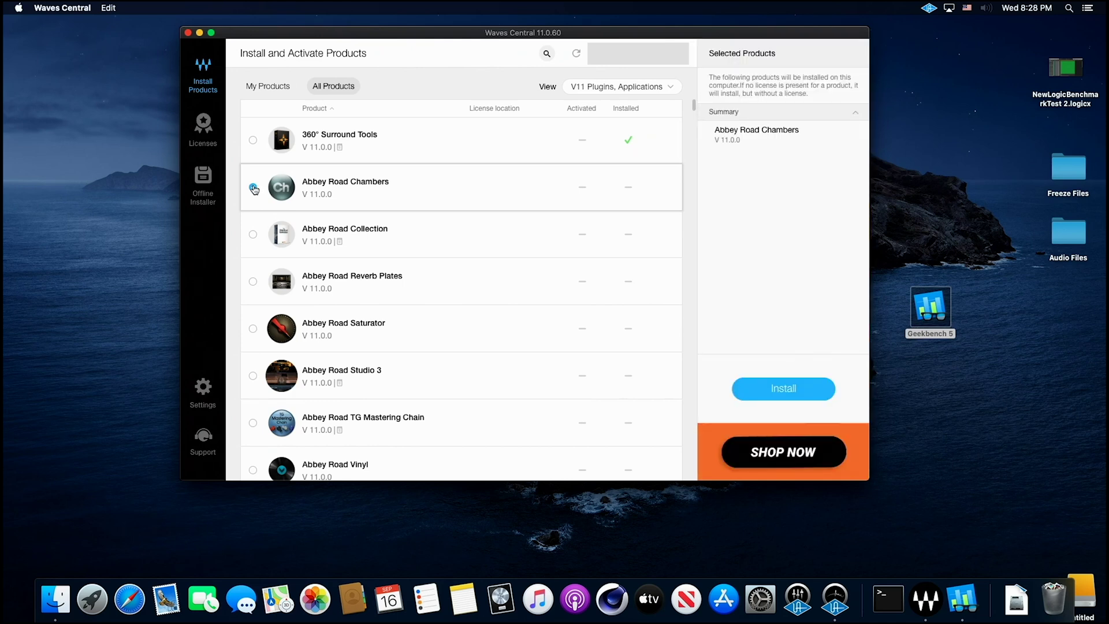
click(786, 389)
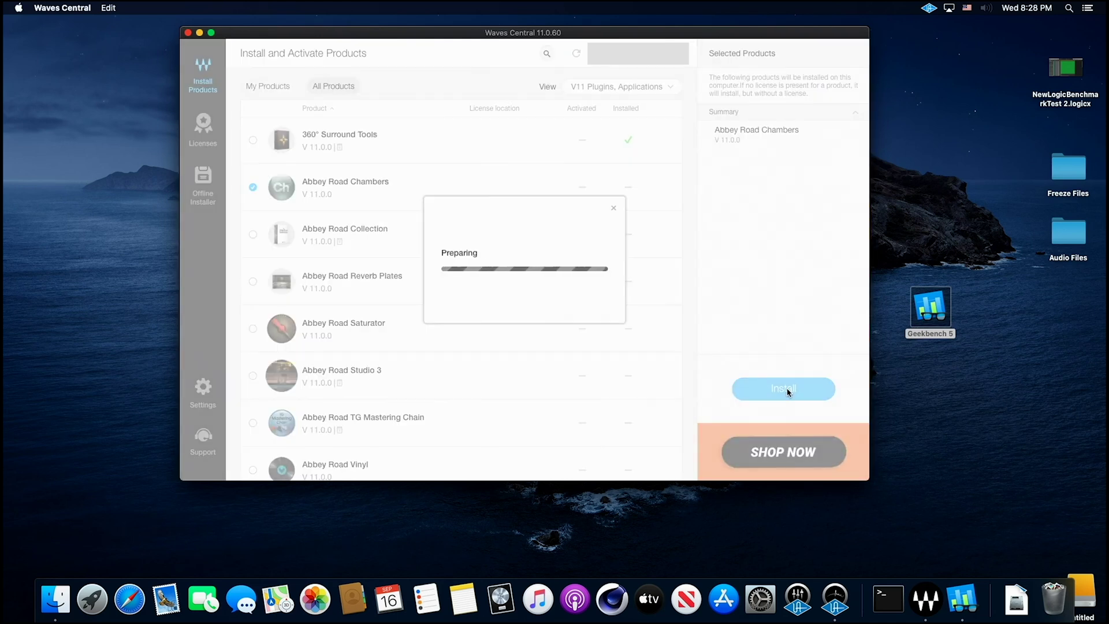
key(Return)
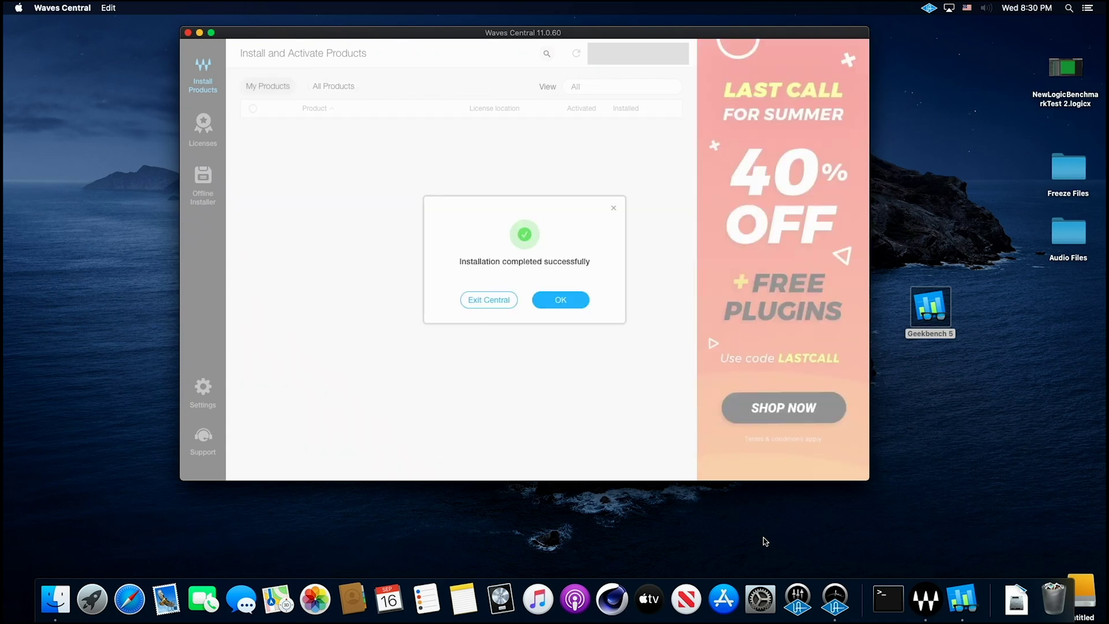
click(561, 300)
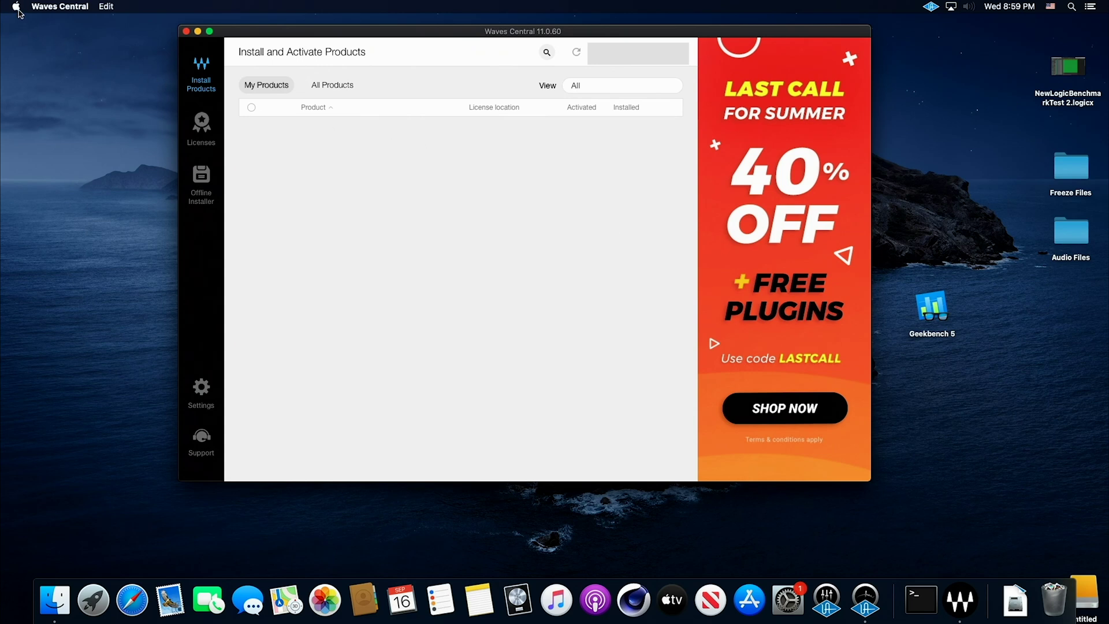
Step: Open the Waves Central application menu in the menu bar
click(108, 7)
Step: Quit Waves Central and restart the Mac from the Apple menu
mouse_move(64, 8)
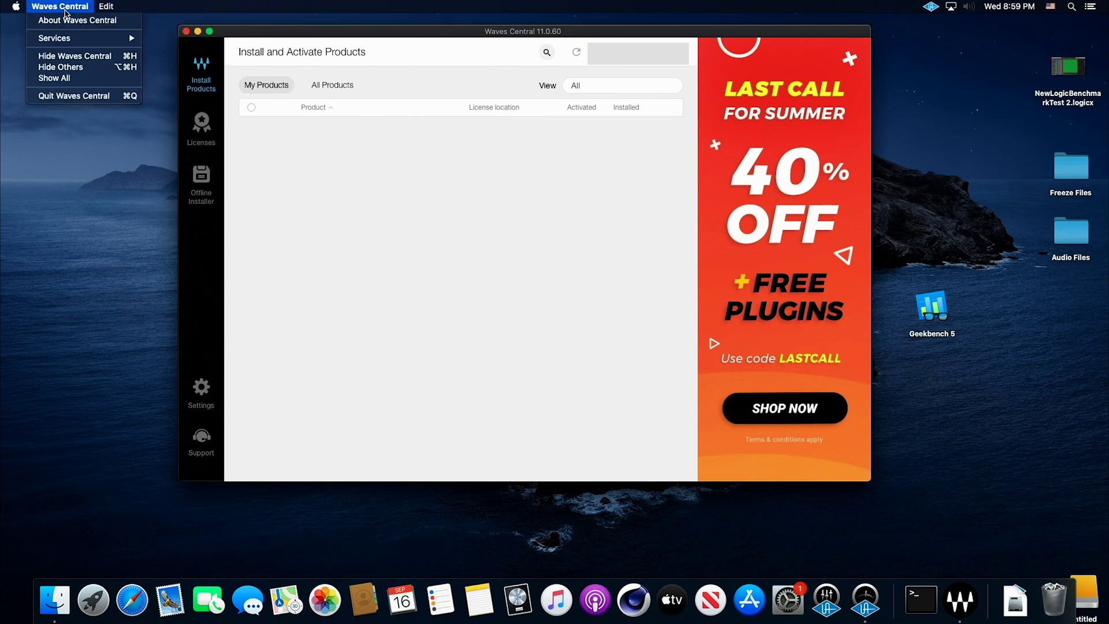
click(68, 96)
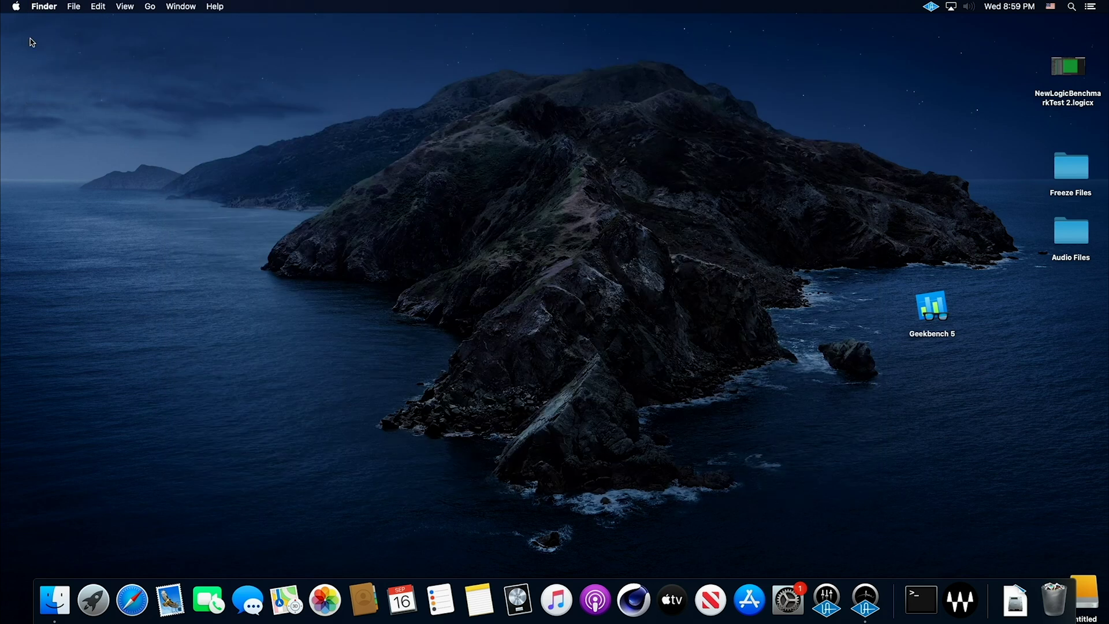
click(17, 7)
click(41, 113)
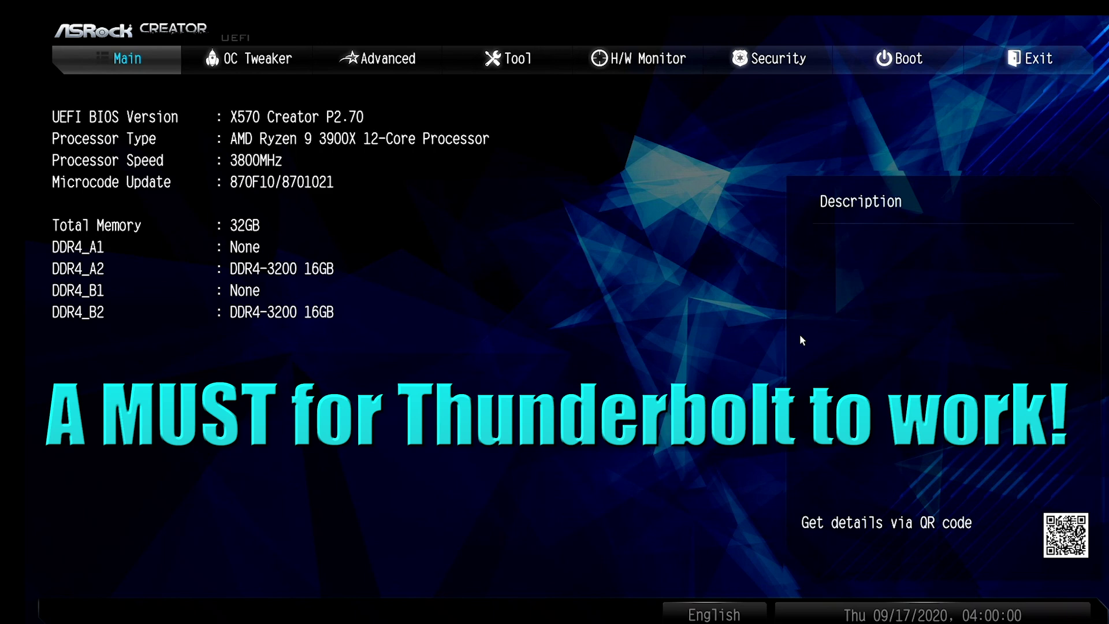
Step: Load XMP 2.0 Profile 1 in OC Tweaker, then enter Advanced > CPU Configuration
key(Right)
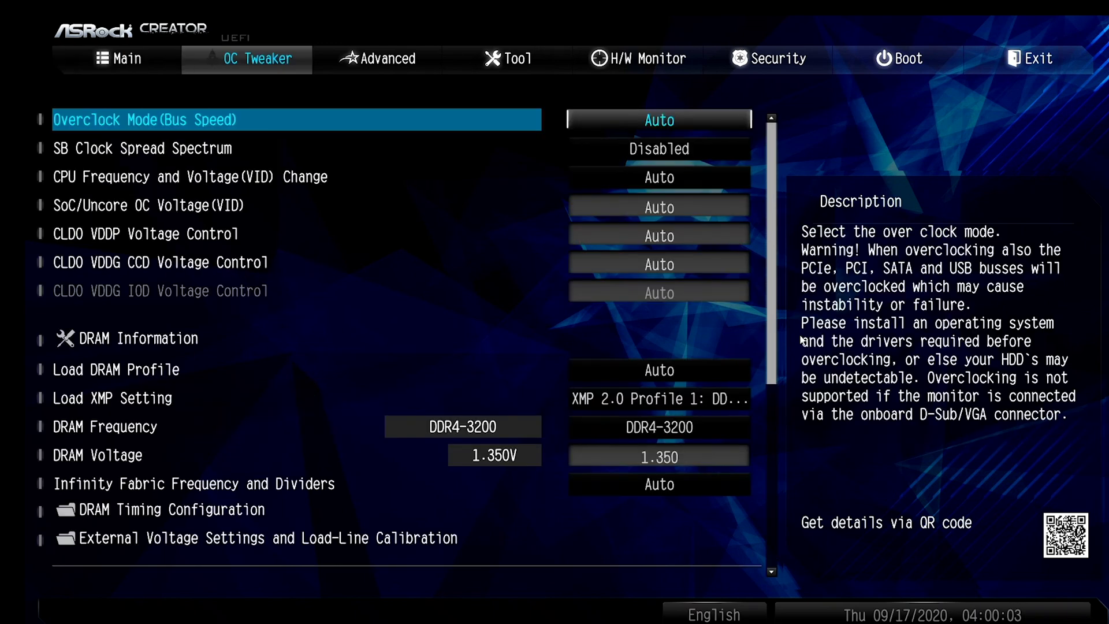
key(Down)
key(Down)
key(Down)
key(Down)
key(Down)
key(Down)
key(Down)
key(Down)
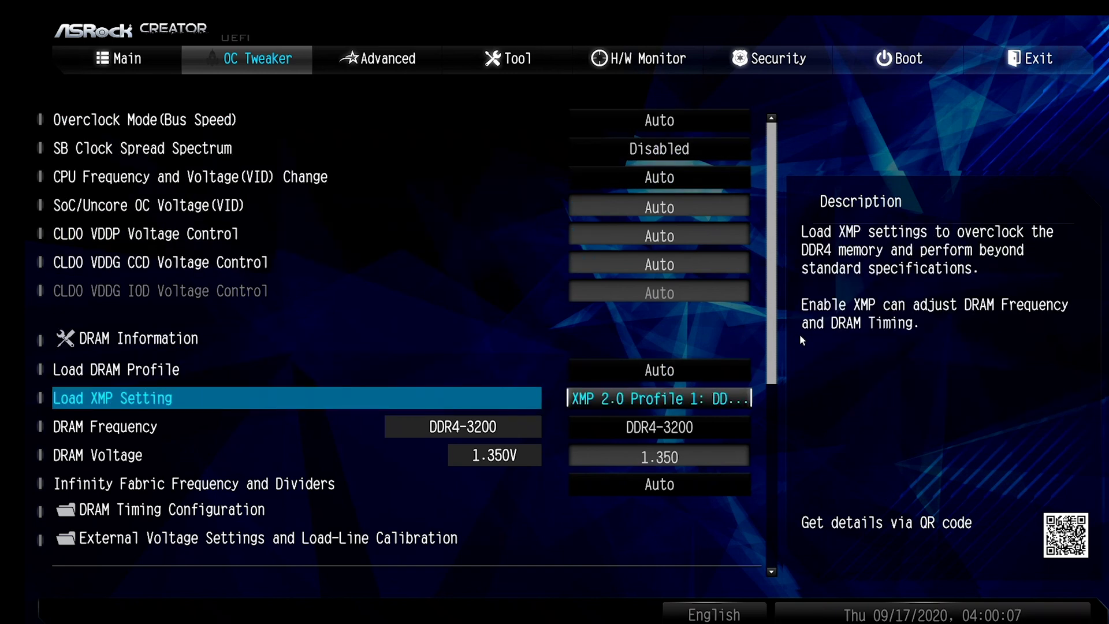
key(Return)
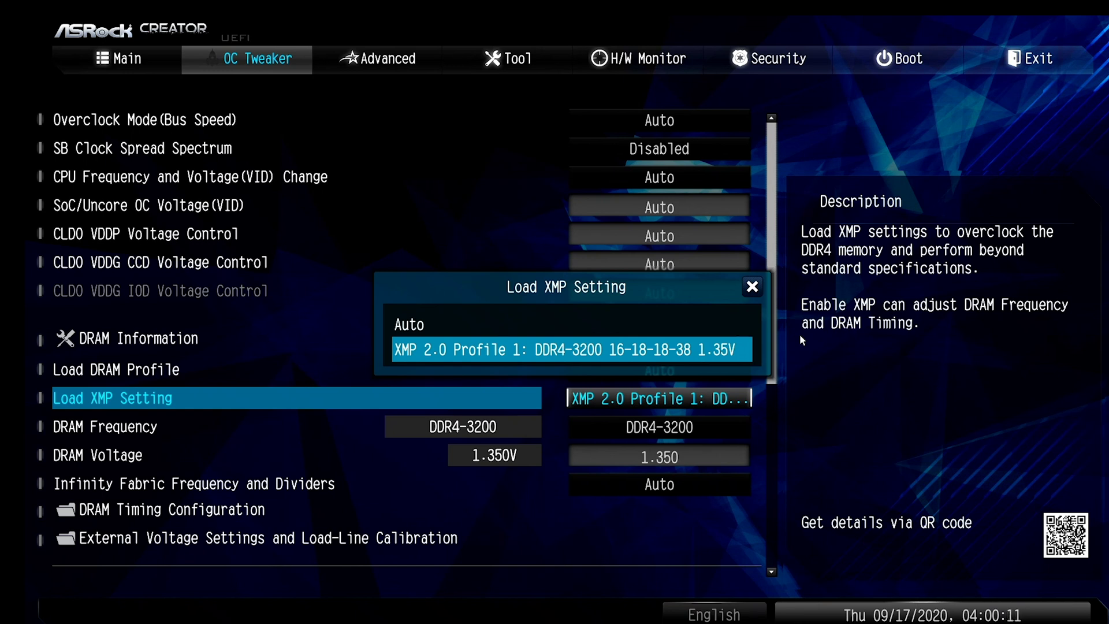
key(Return)
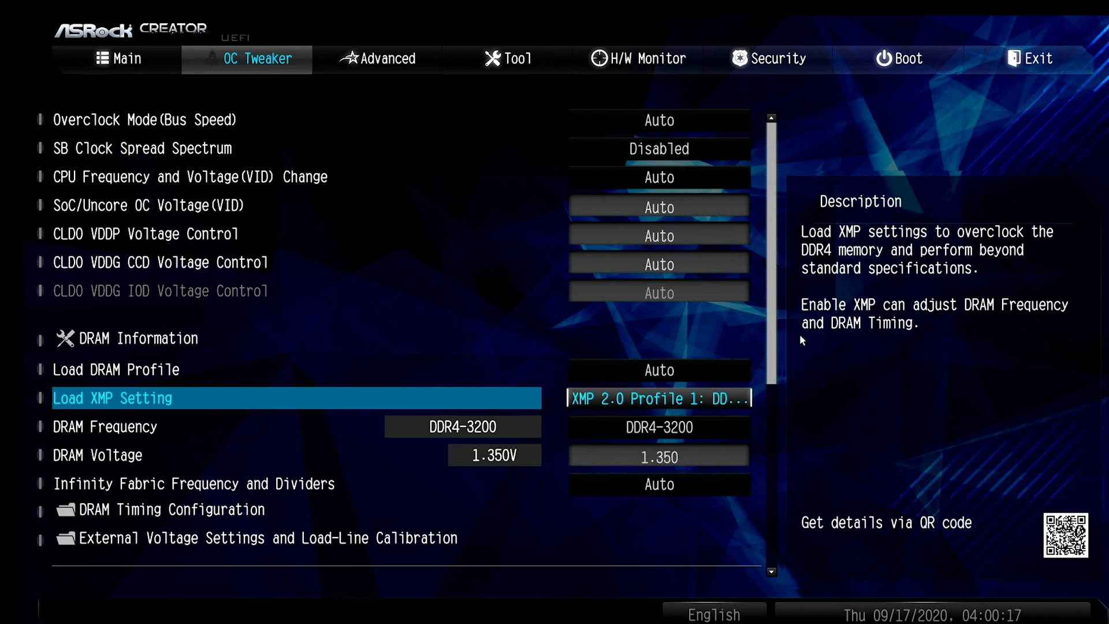
key(Right)
key(Return)
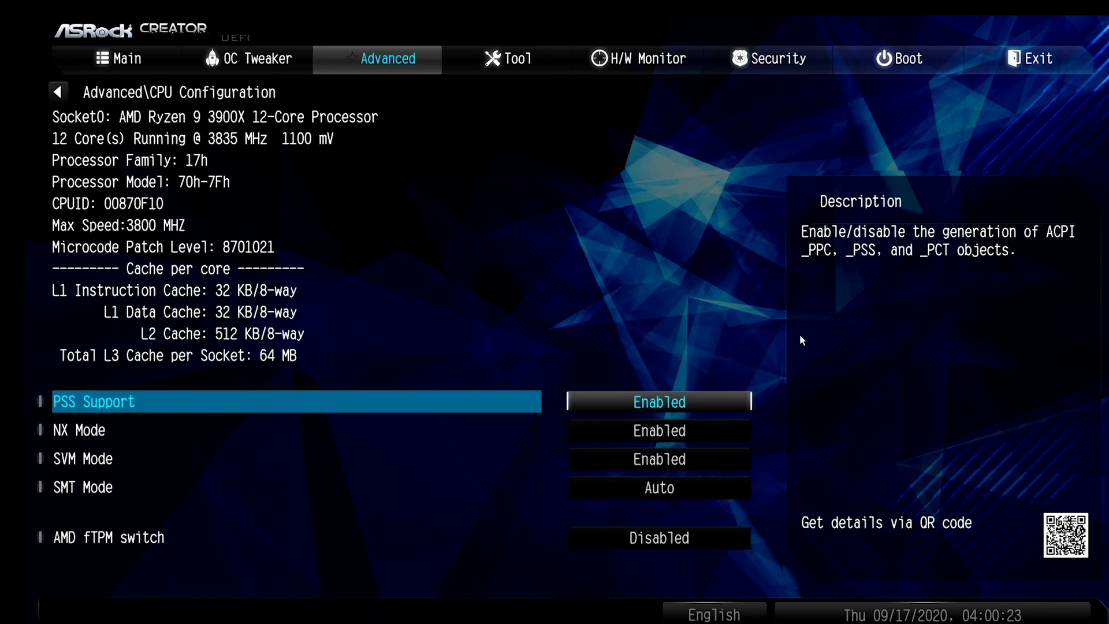
Step: Check the Onboard Devices Configuration and Storage Configuration pages under Advanced
key(Escape)
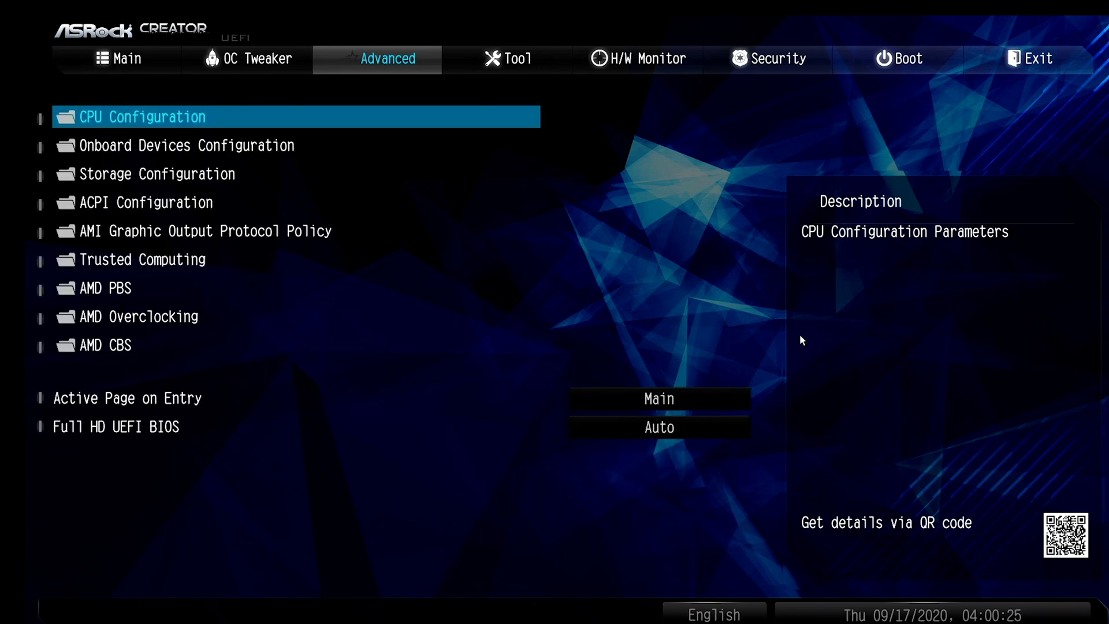
key(Down)
key(Return)
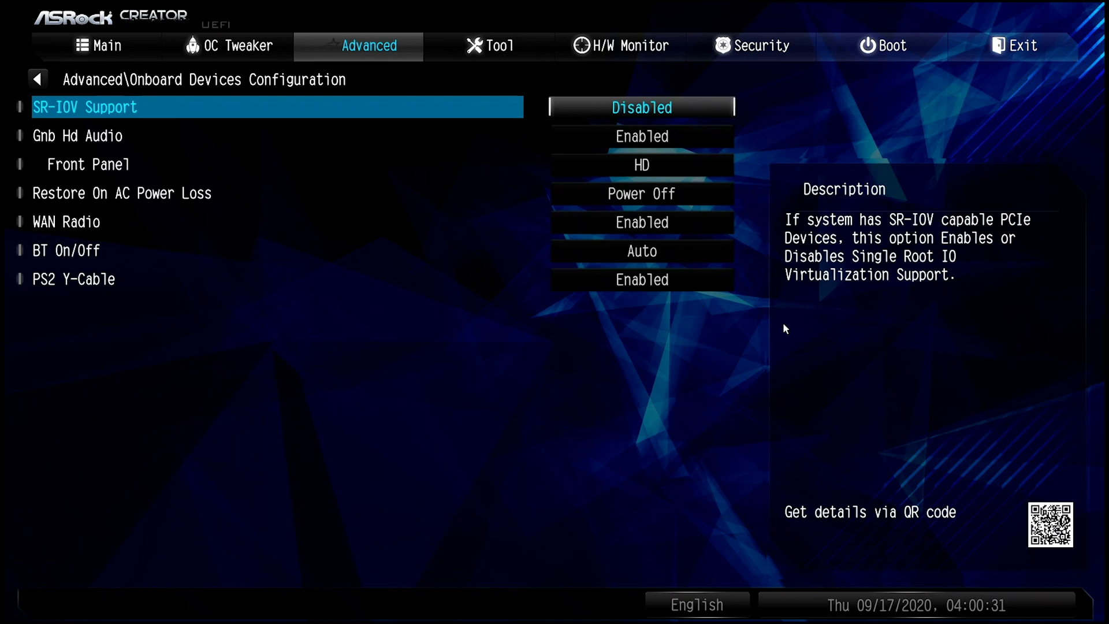
key(Escape)
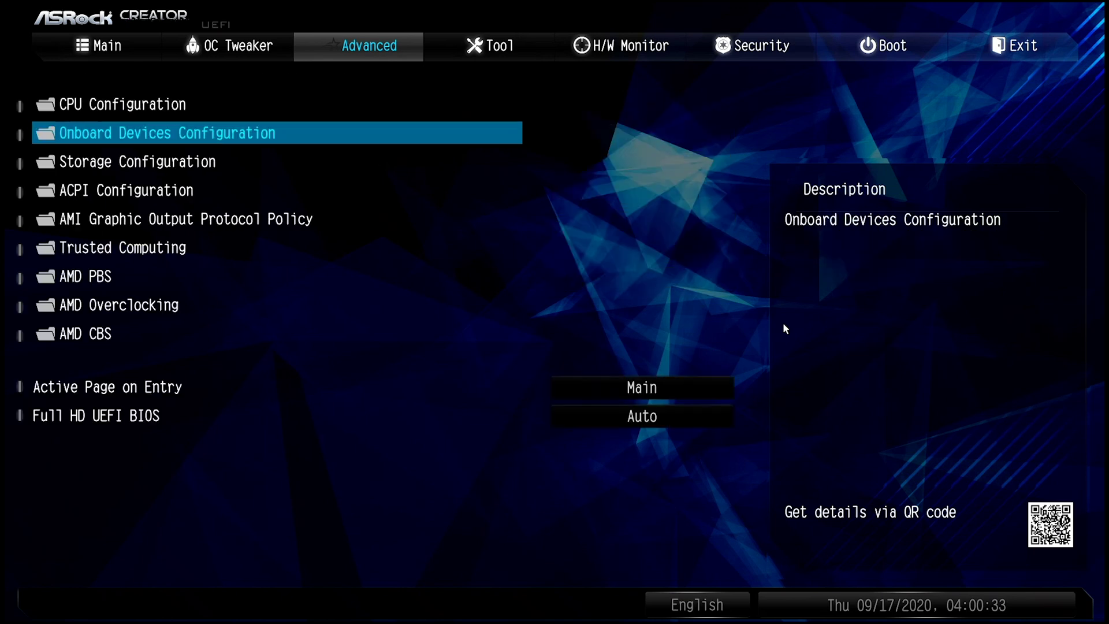
key(Down)
key(Return)
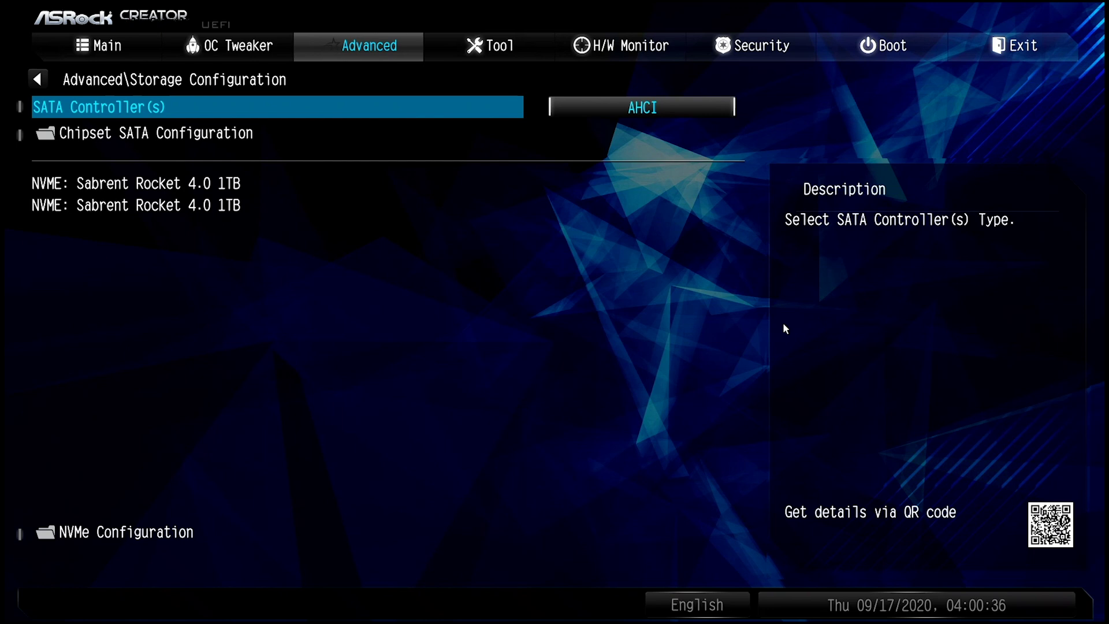
key(Escape)
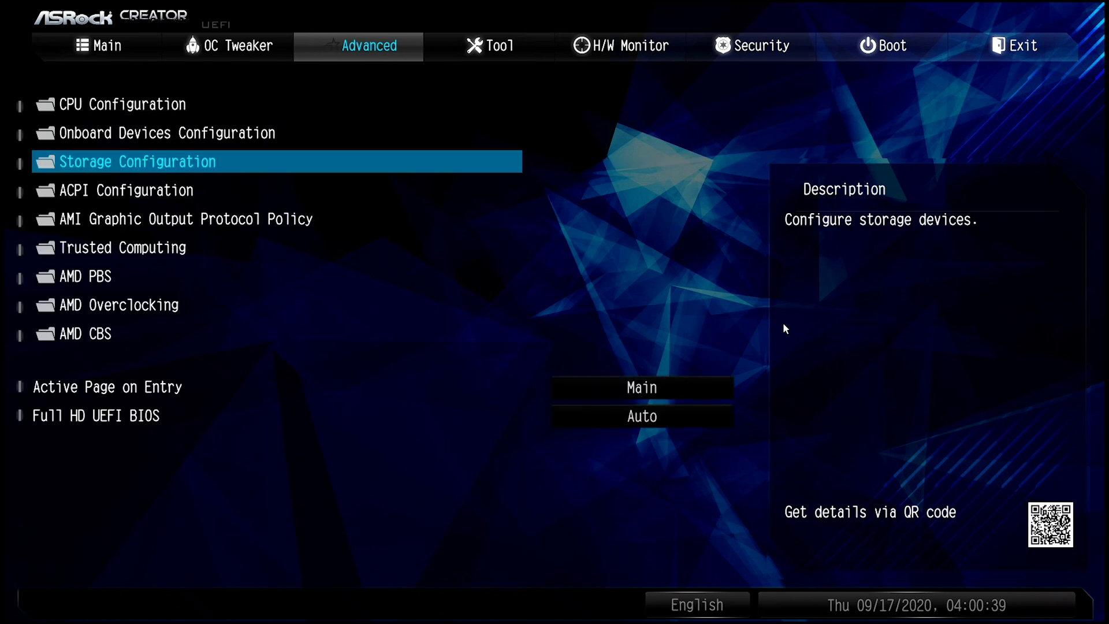
Step: Move past ACPI, Graphic Output and Trusted Computing to open AMD PBS
key(Down)
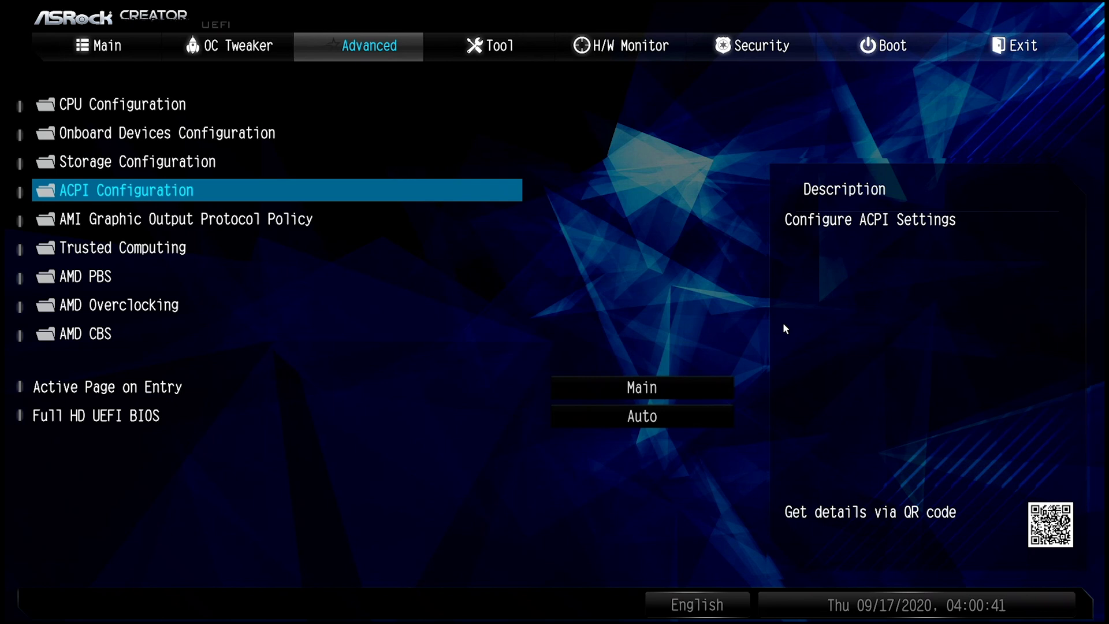
key(Down)
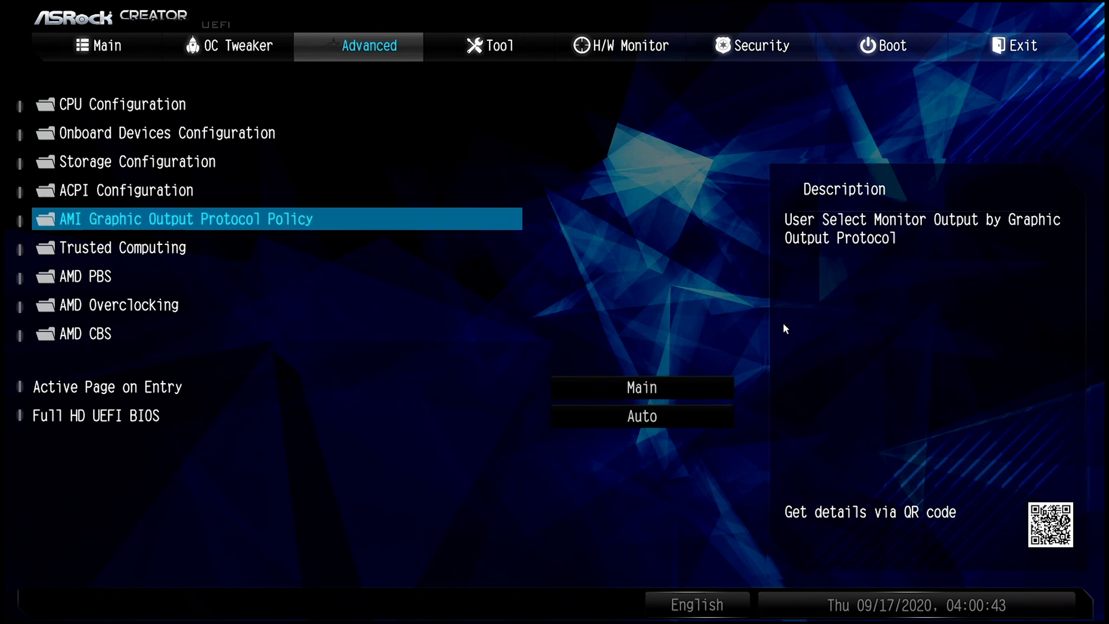
key(Down)
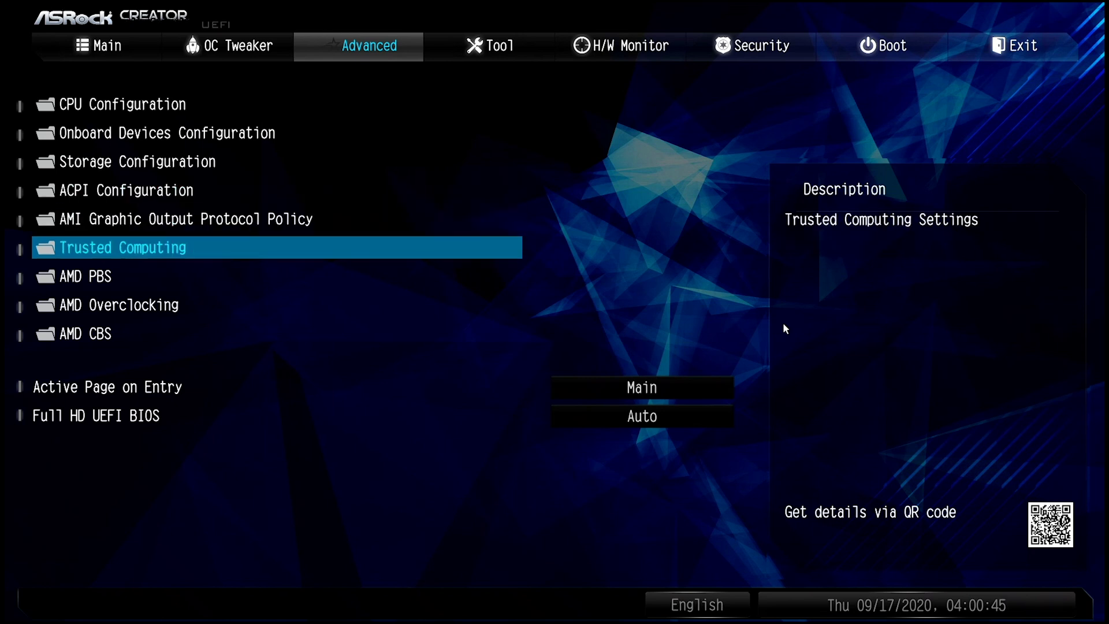
key(Down)
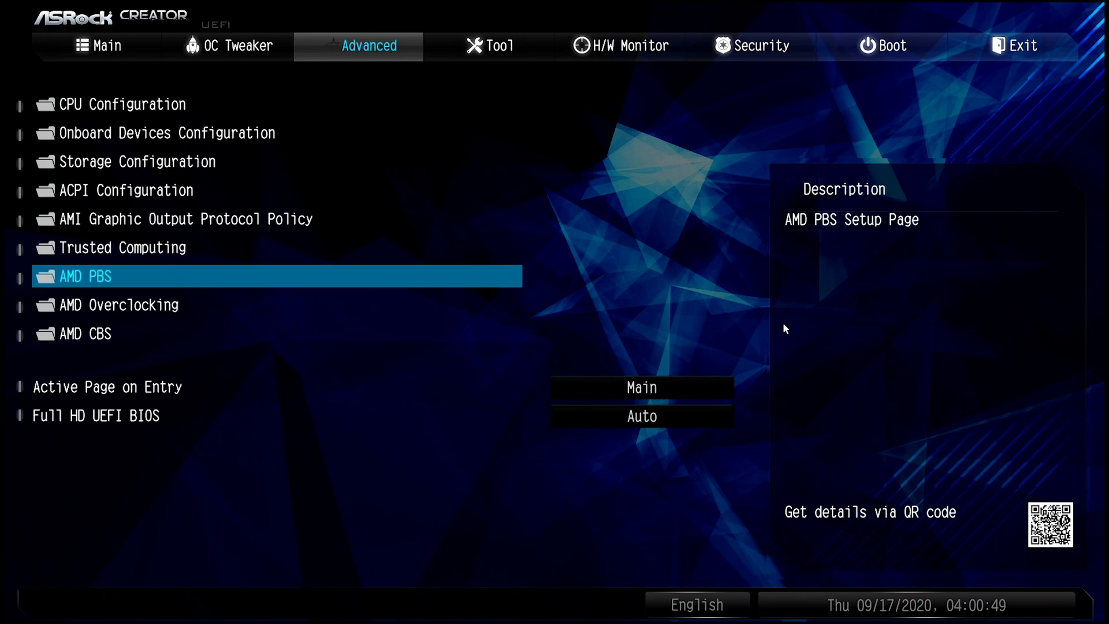
key(Return)
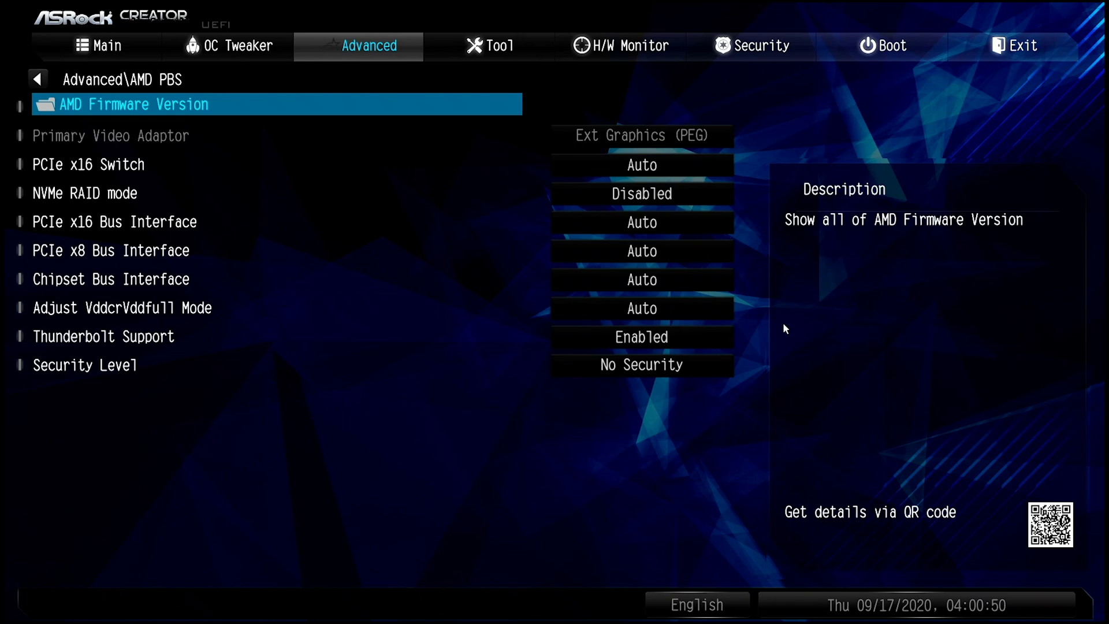
key(Down)
key(Down)
key(Down)
key(Down)
key(Down)
key(Down)
key(Down)
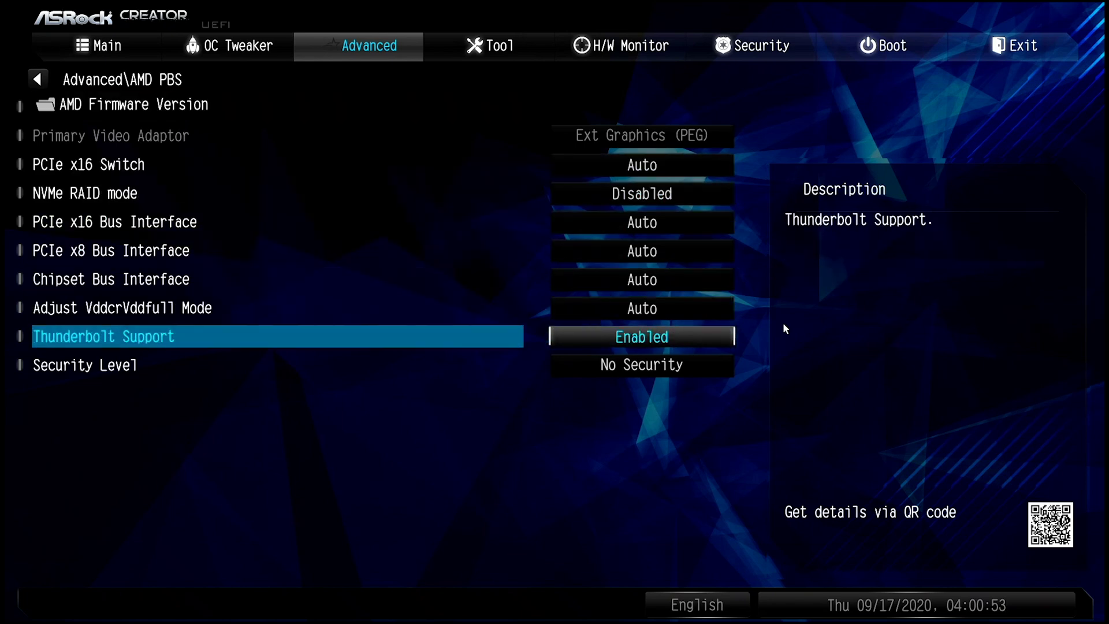
key(Up)
key(Up)
key(Up)
key(Up)
key(Up)
key(Up)
key(Down)
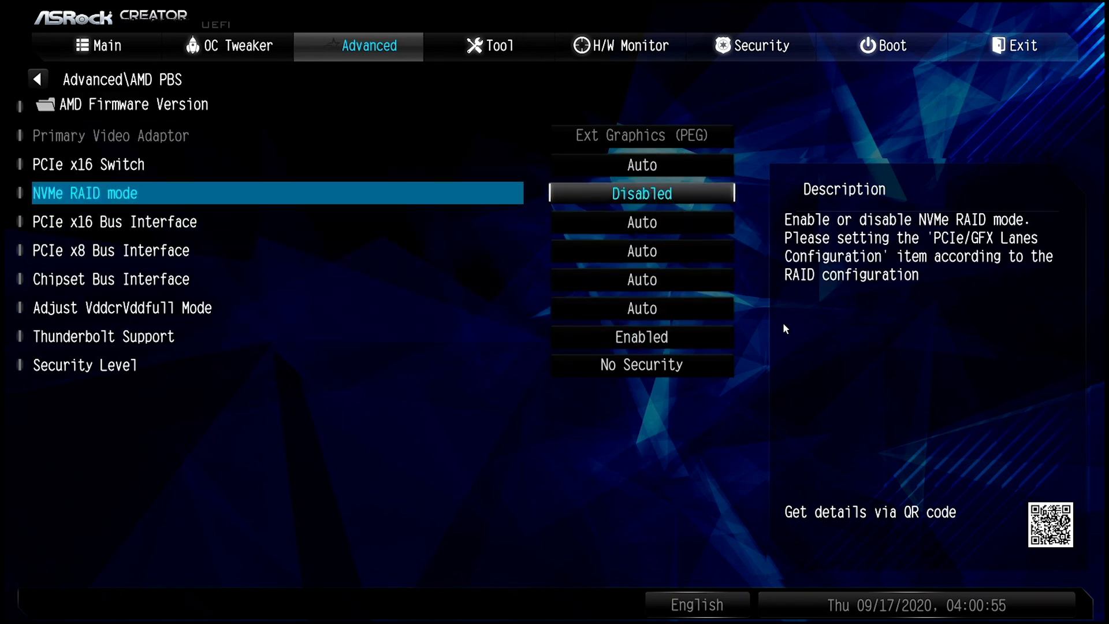
key(Down)
key(Down)
key(Down)
key(Down)
key(Down)
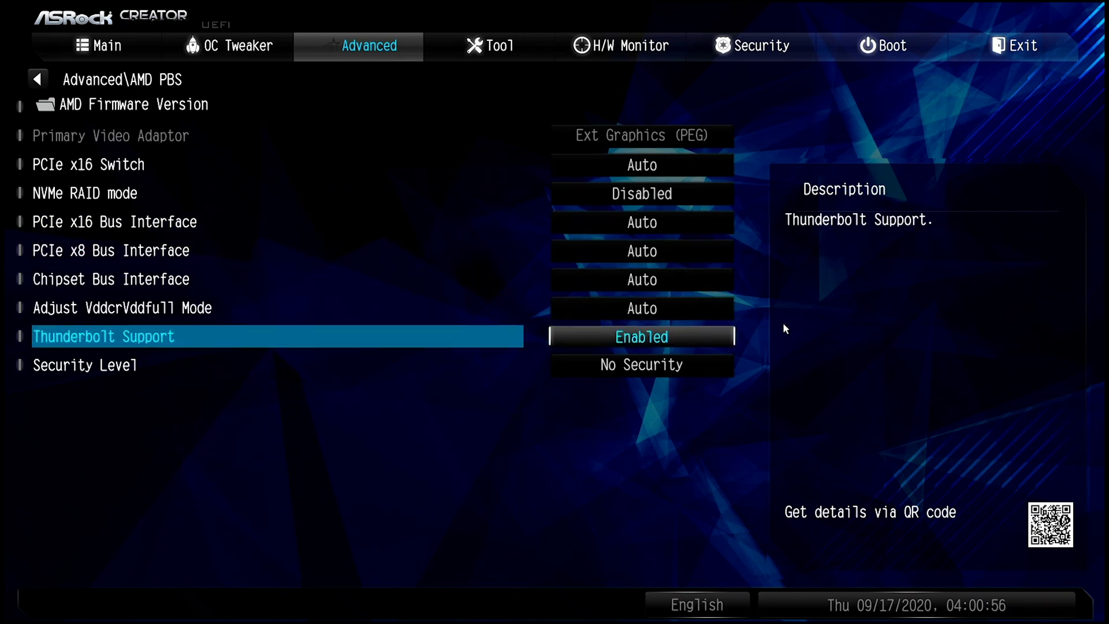
key(Down)
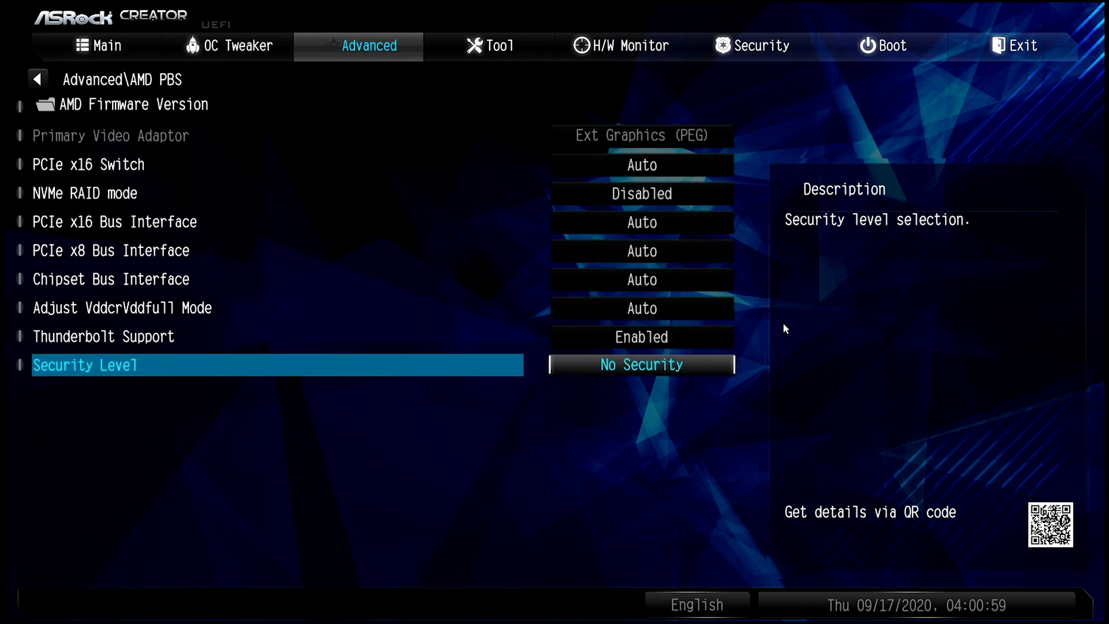
key(Return)
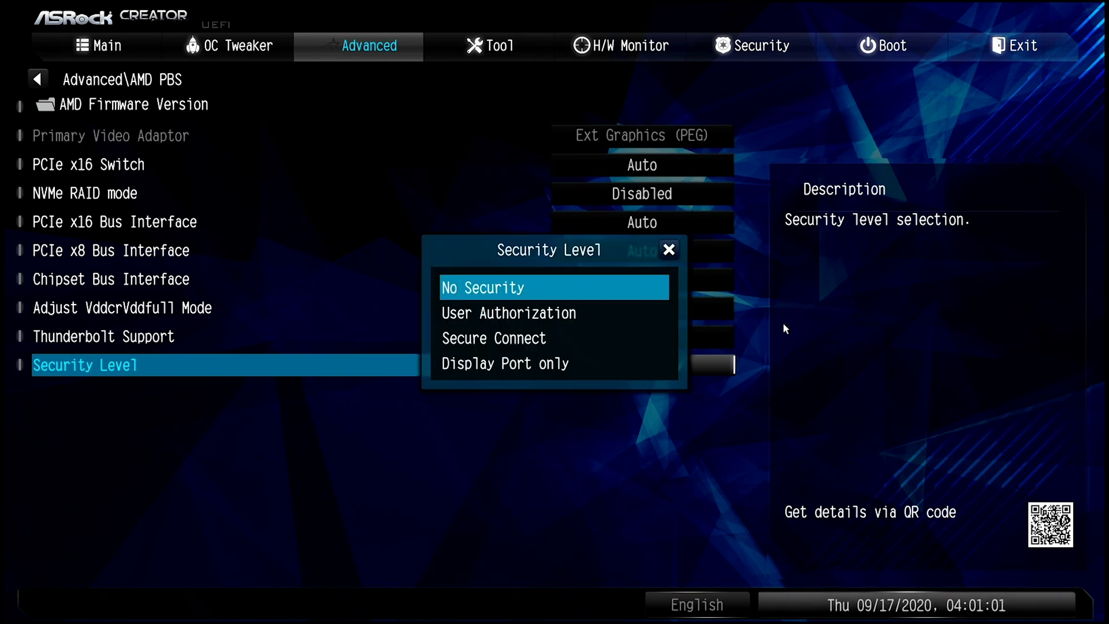
key(Down)
key(Return)
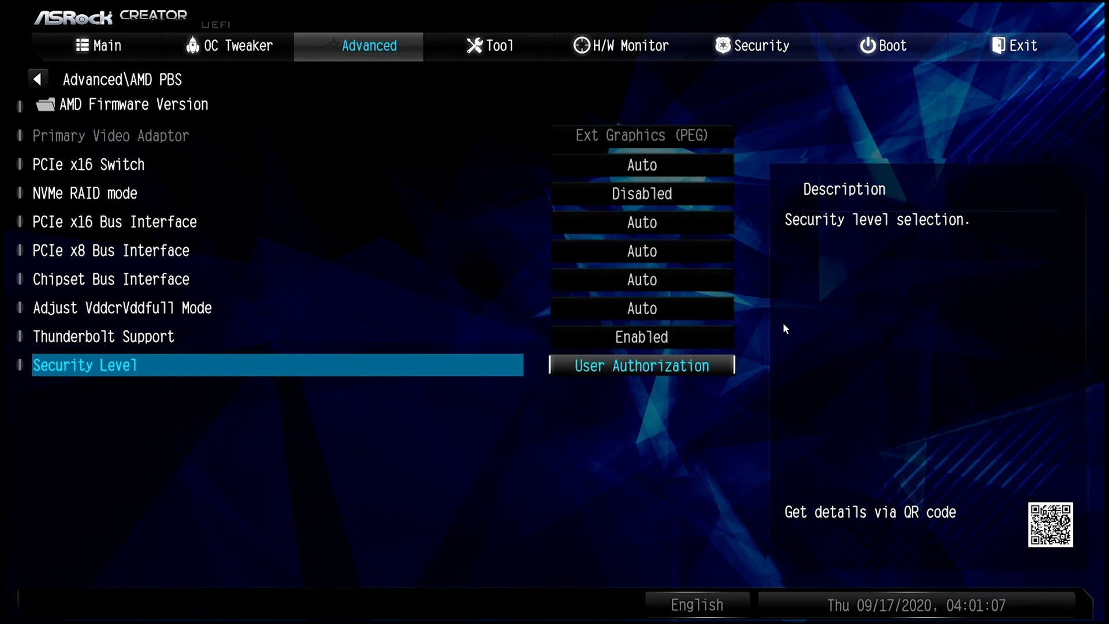
key(Return)
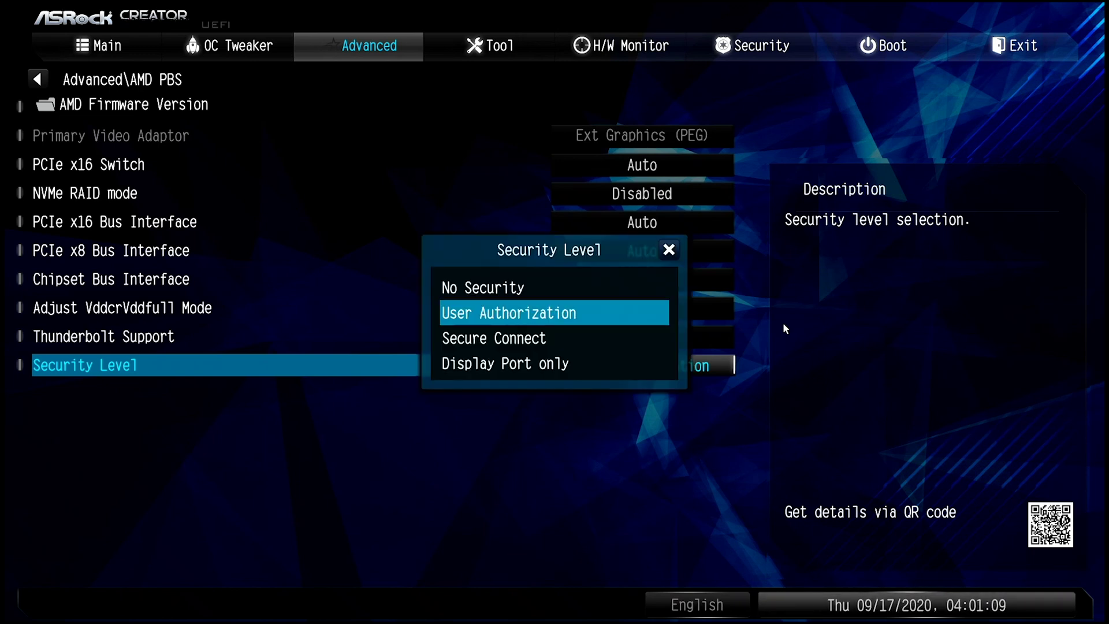
key(Up)
key(Return)
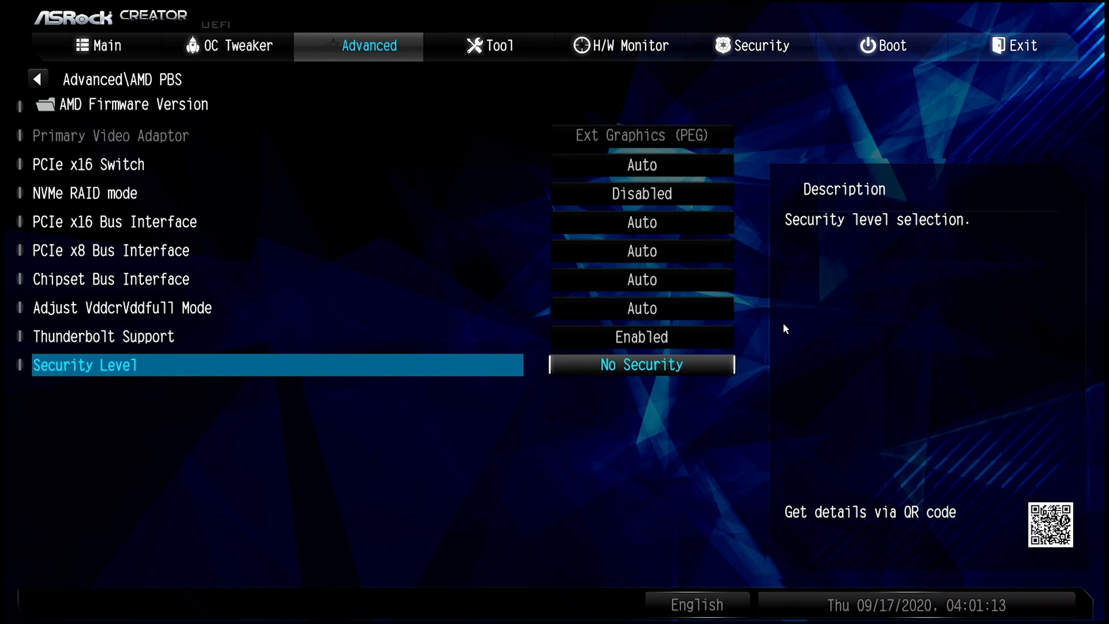
key(Escape)
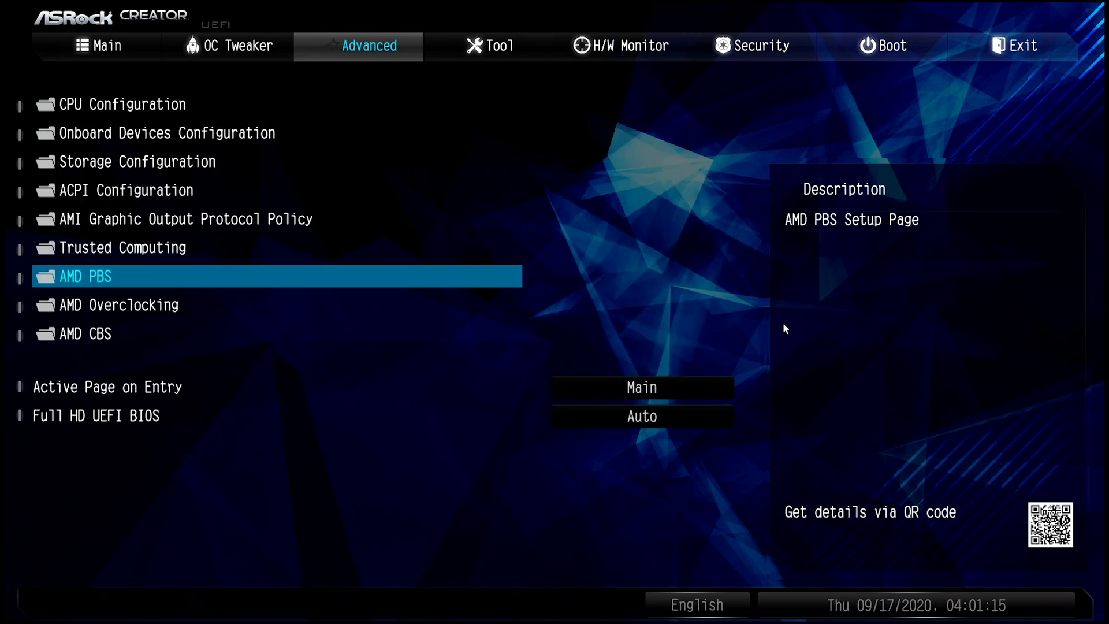
key(Down)
key(Down)
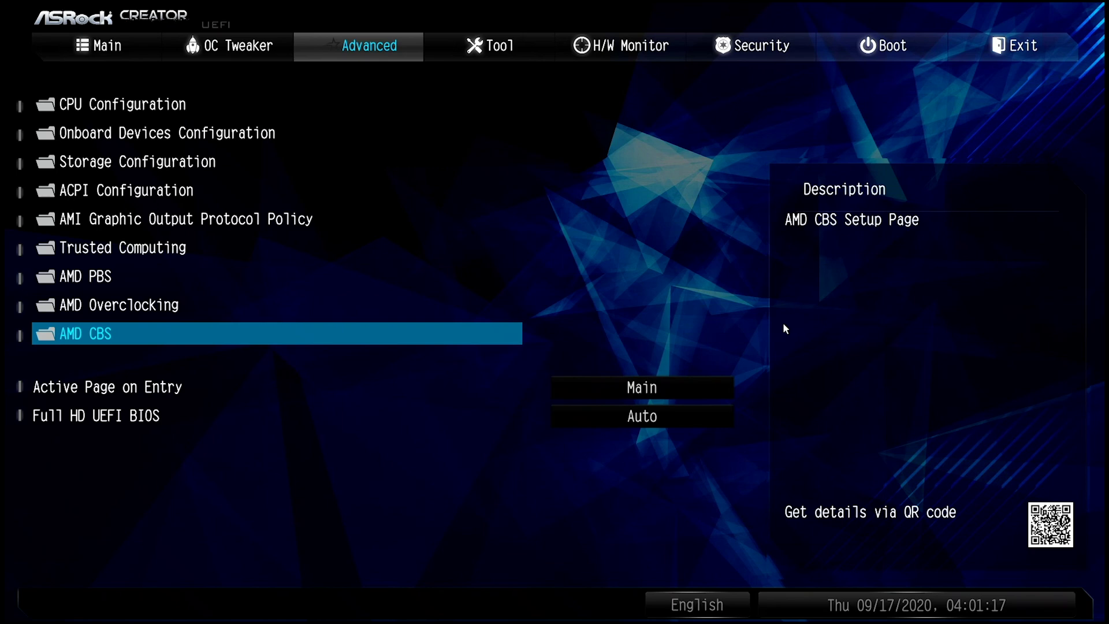
Step: Look into AMD CBS, then step through Tool, H/W Monitor and Security to Boot
key(Return)
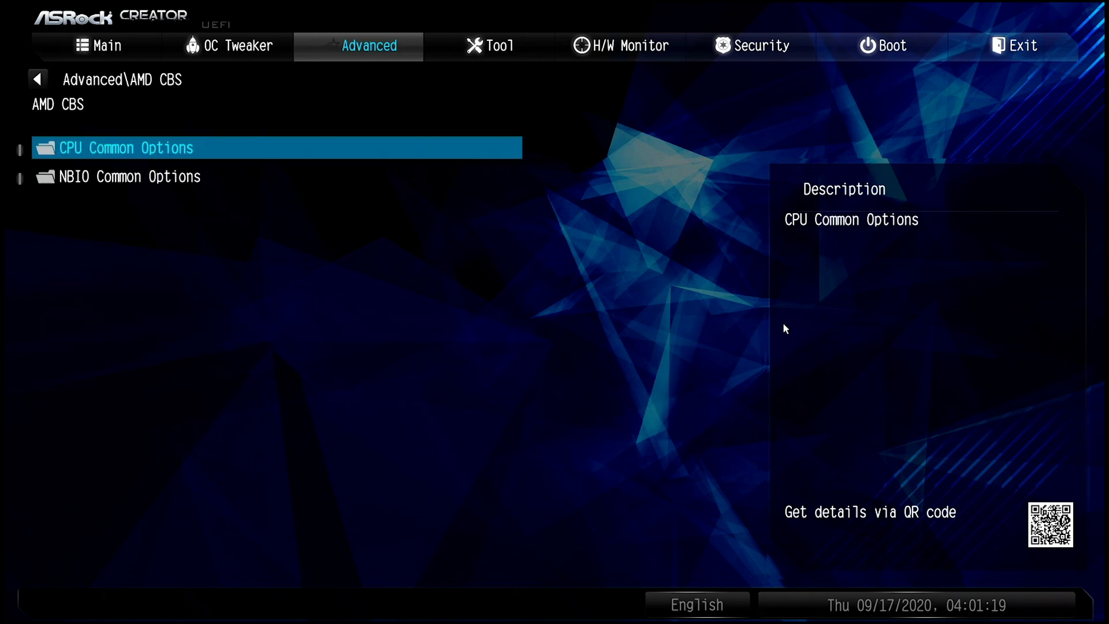
key(Escape)
key(Right)
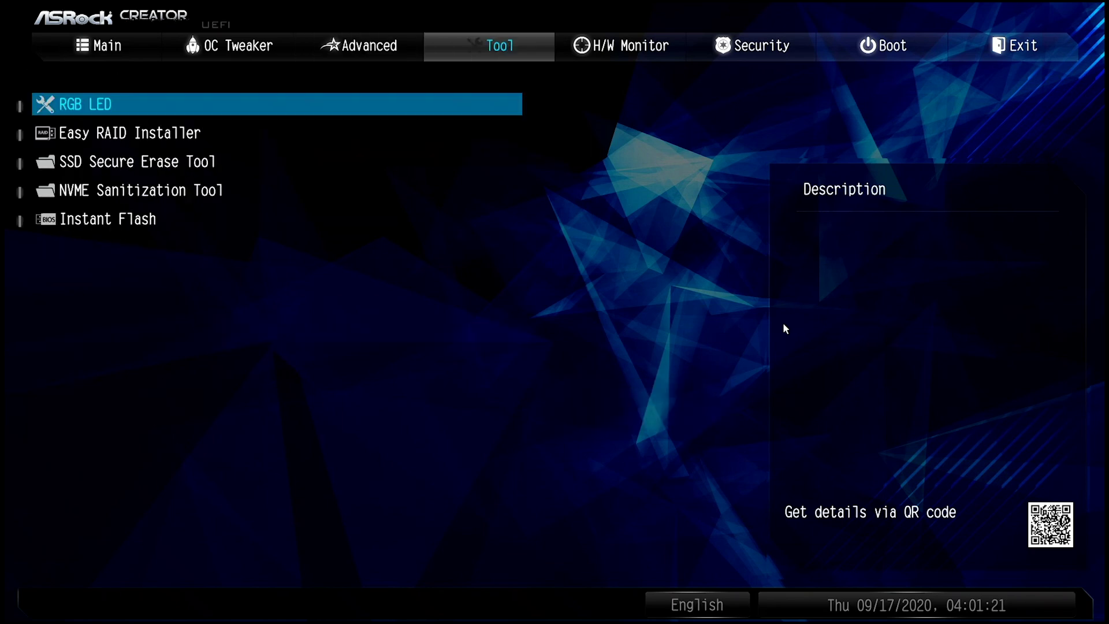
key(Right)
key(Right)
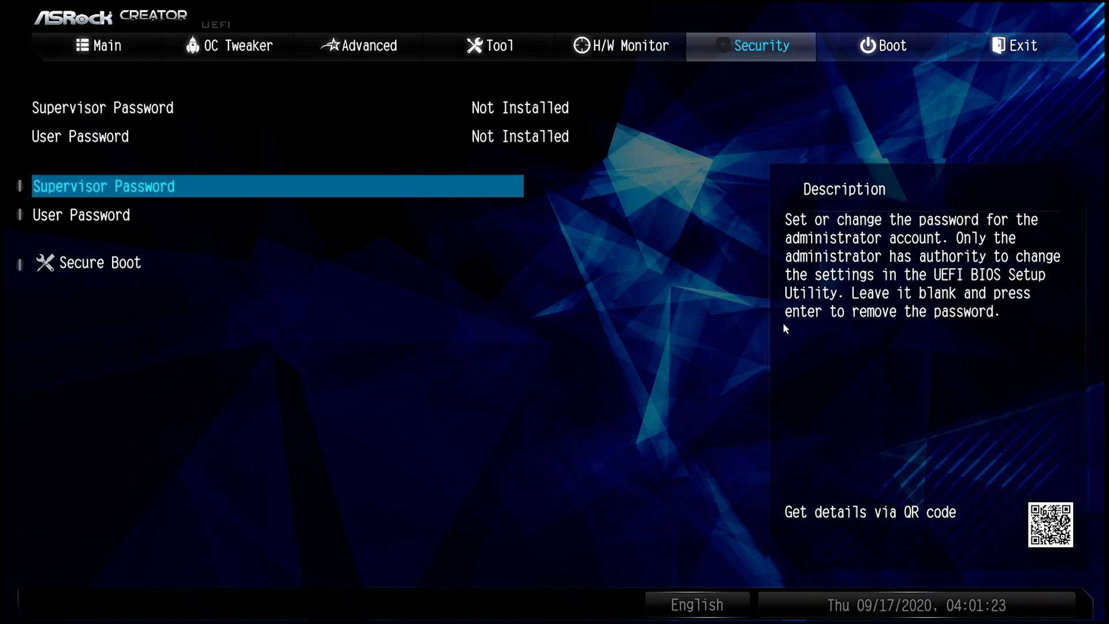
key(Right)
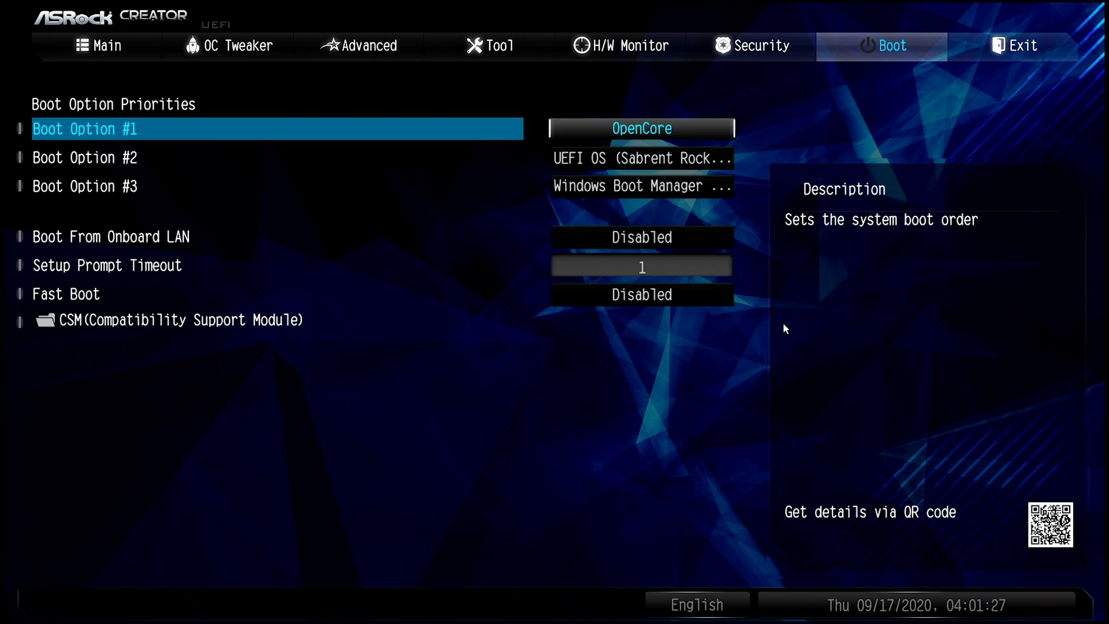
Step: In Boot's CSM settings, switch CSM to Enabled and then back to Disabled
key(Down)
key(Down)
key(Down)
key(Down)
key(Down)
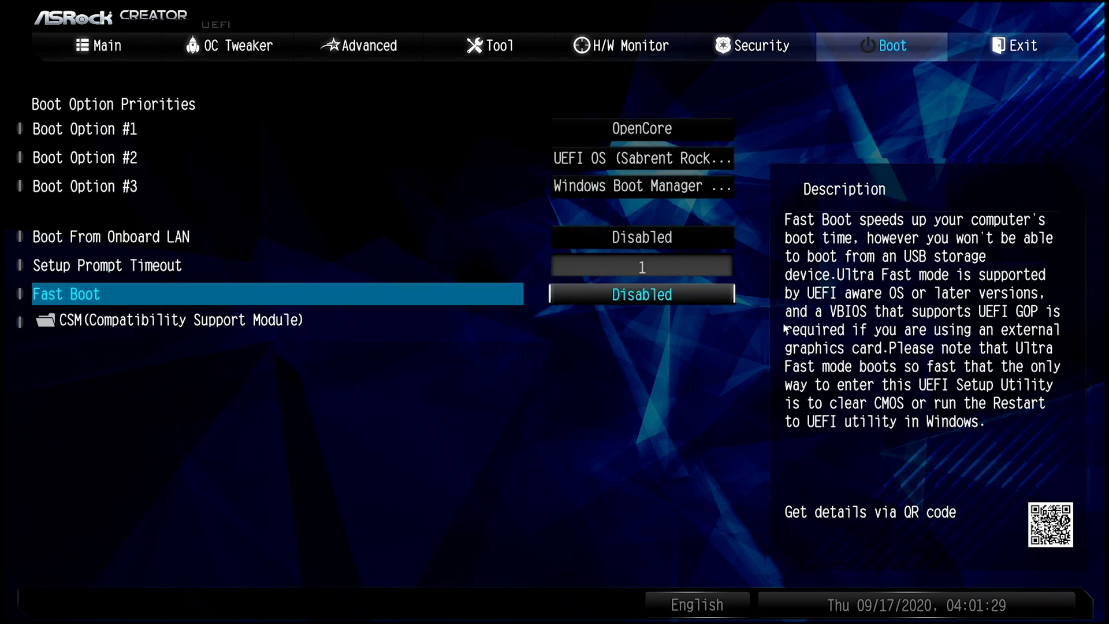
key(Down)
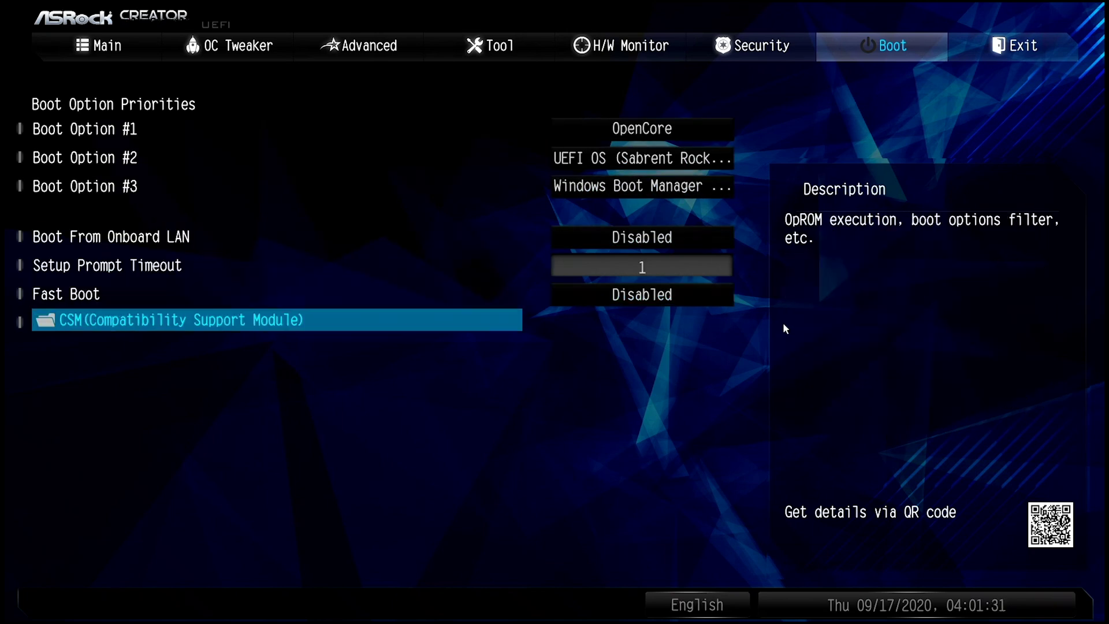
key(Return)
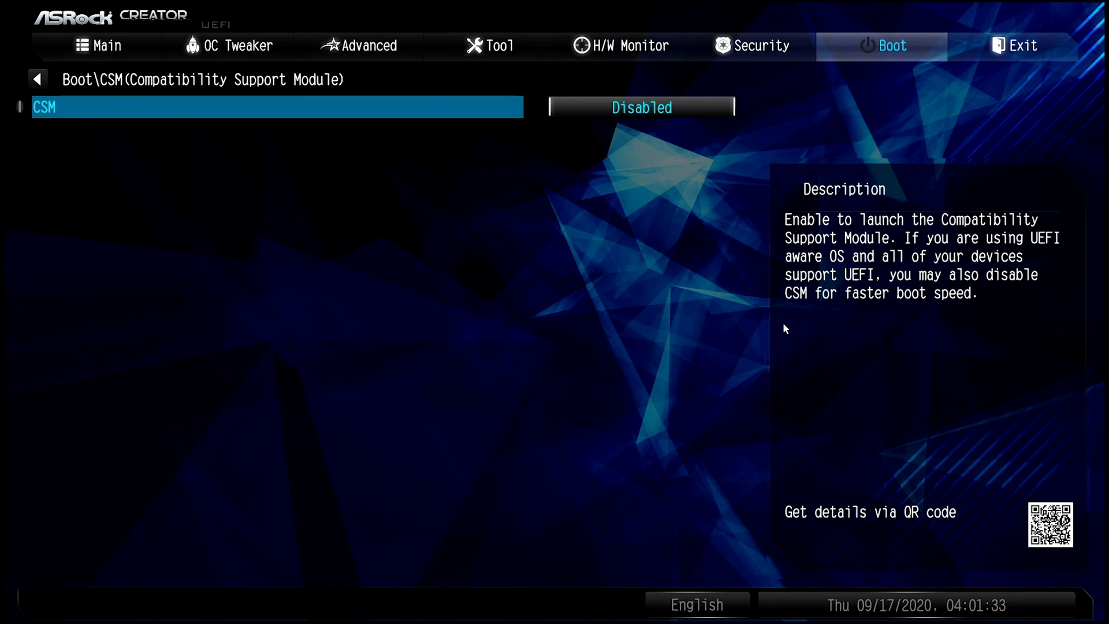
key(Return)
key(Down)
key(Return)
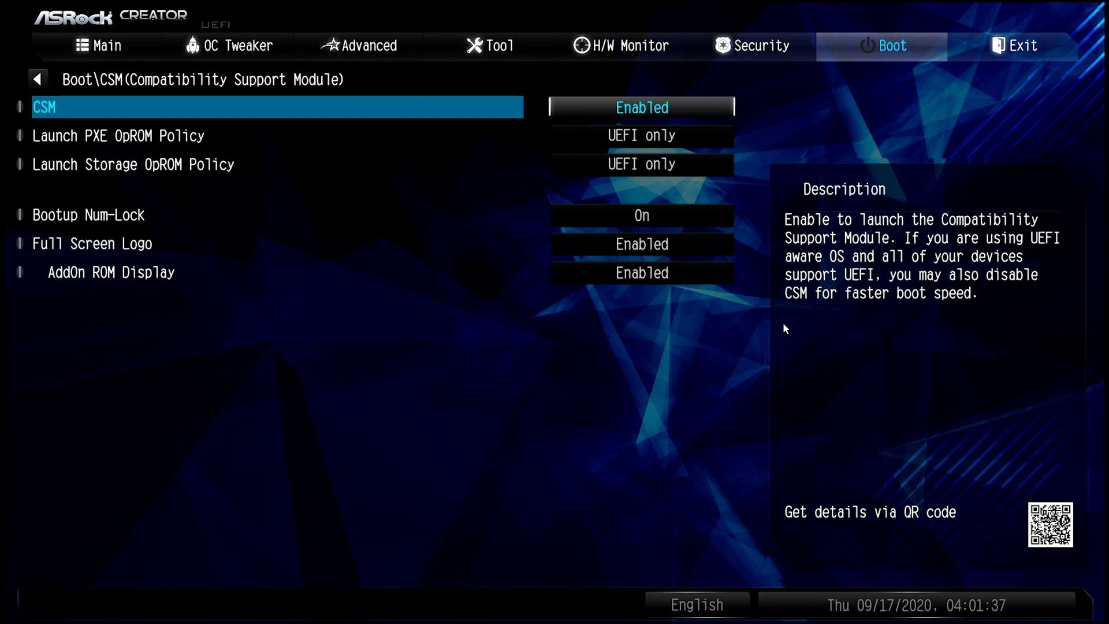
key(Return)
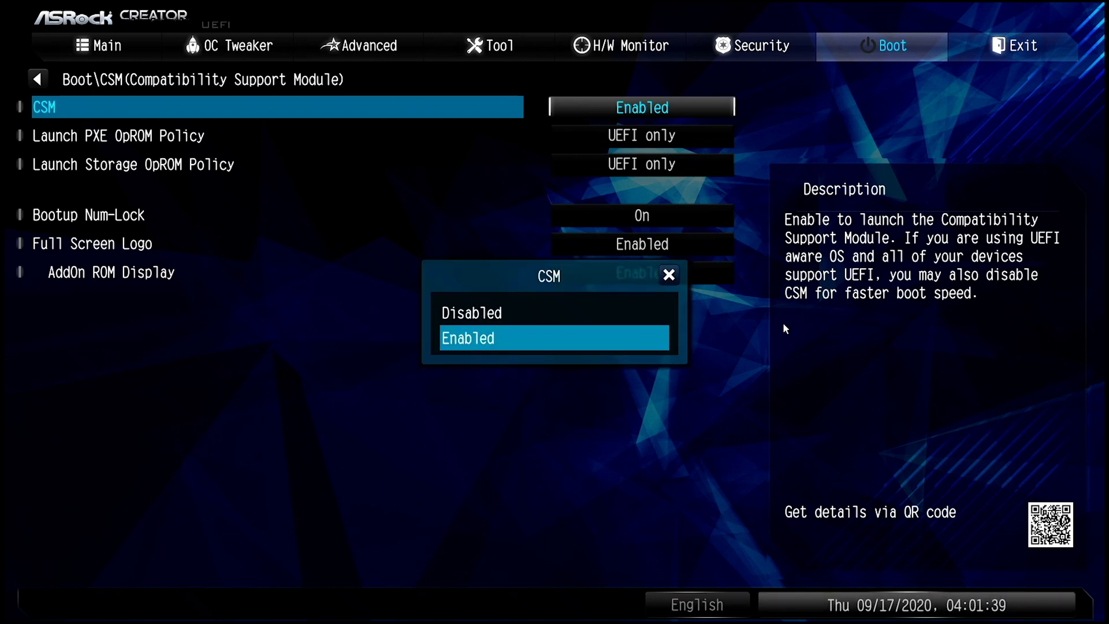
key(Up)
key(Return)
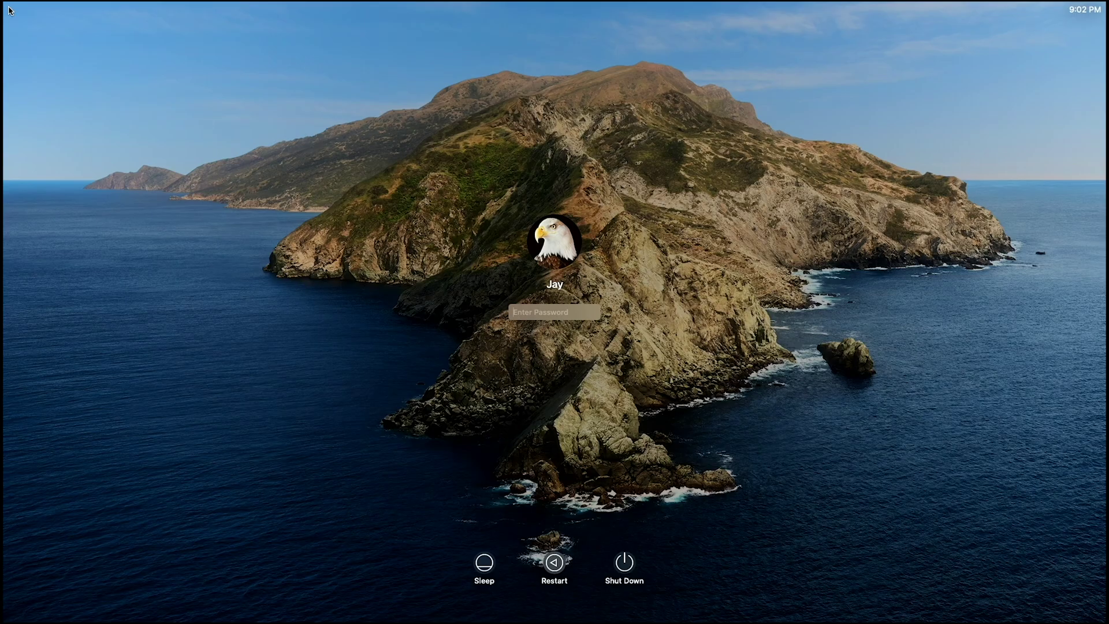
Step: Log in with the account password and quit Waves Central
text(****)
key(Return)
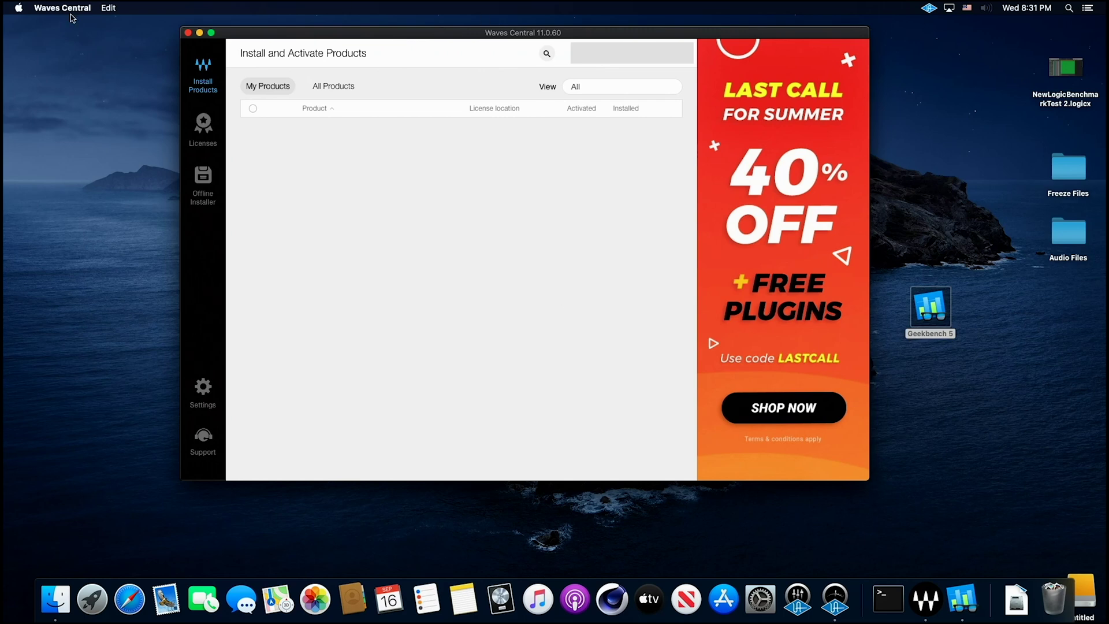
click(70, 8)
click(76, 97)
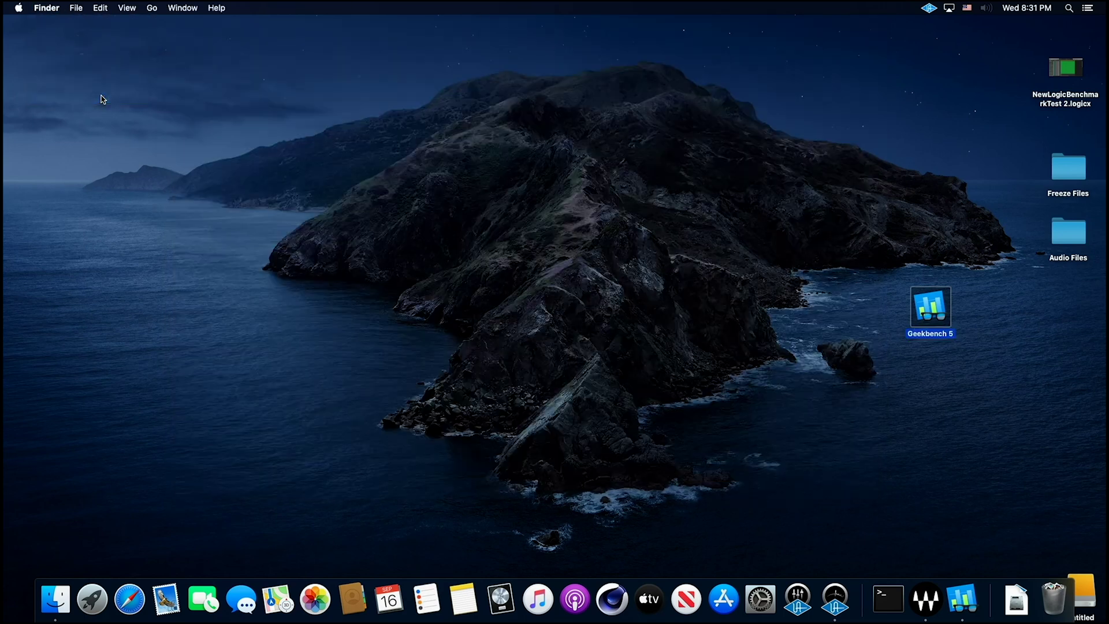
Step: Launch Geekbench 5, skip the tryout and update prompts, and run the CPU benchmark
double_click(931, 309)
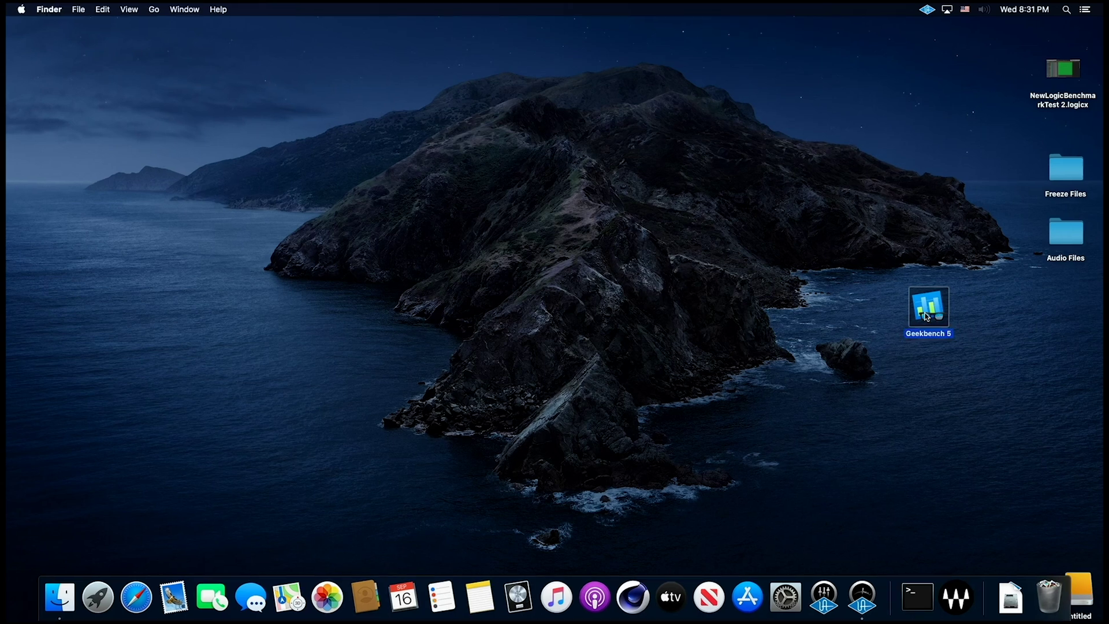
double_click(926, 316)
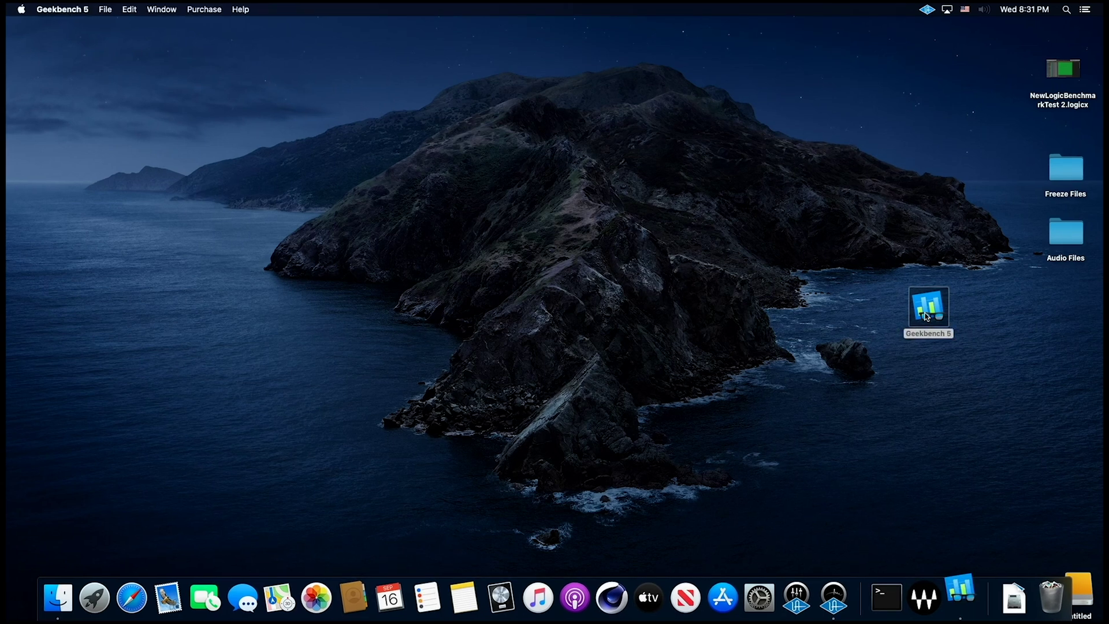
click(501, 230)
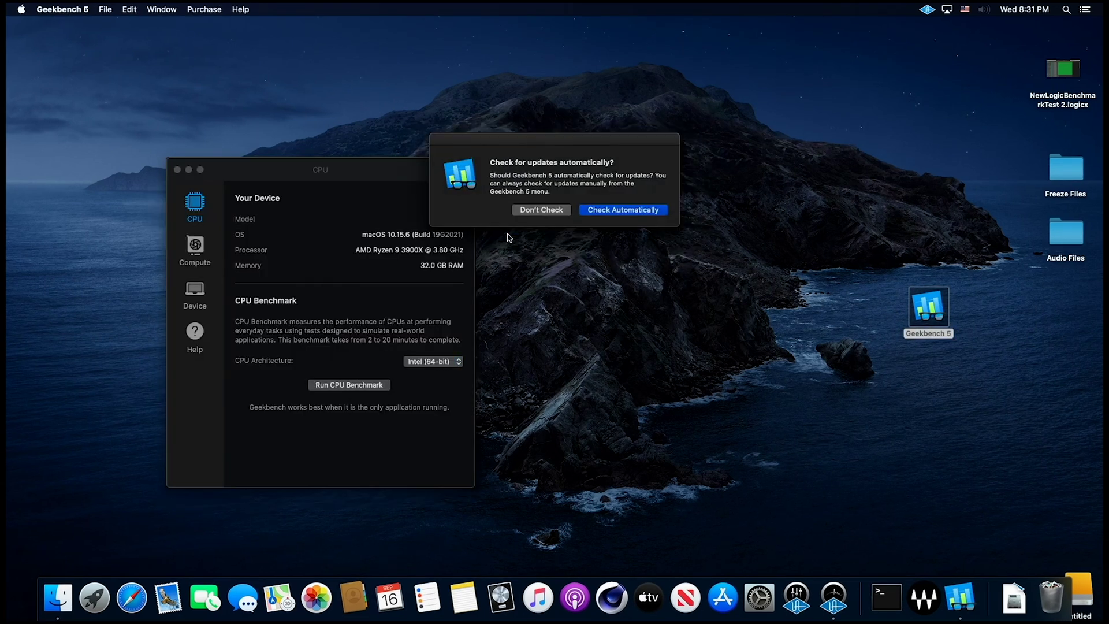
click(531, 212)
drag(420, 173, 612, 82)
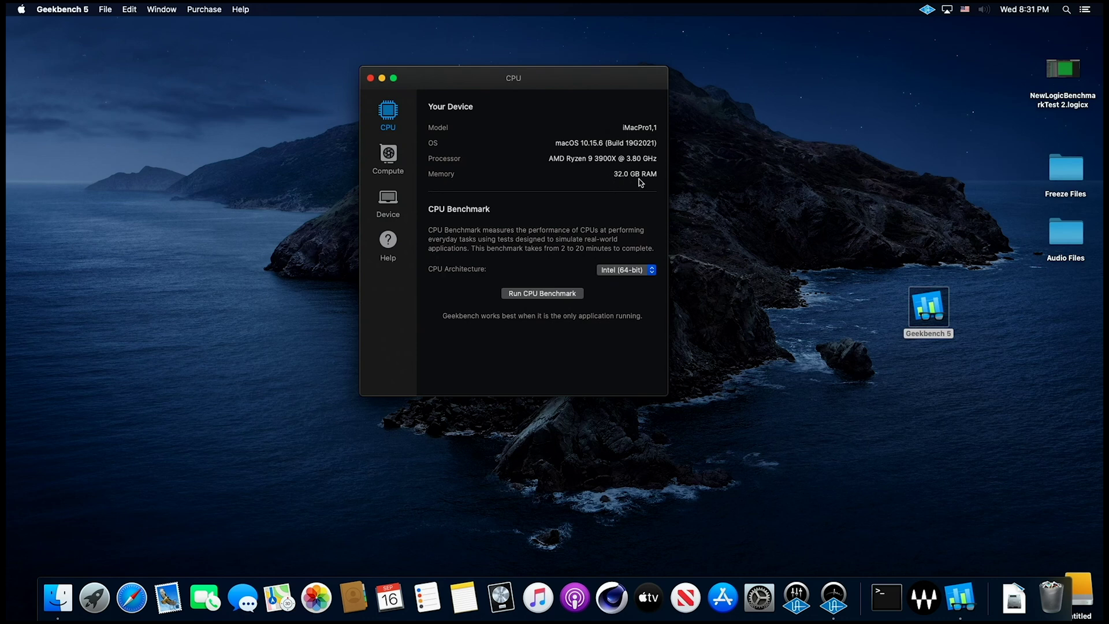
click(539, 294)
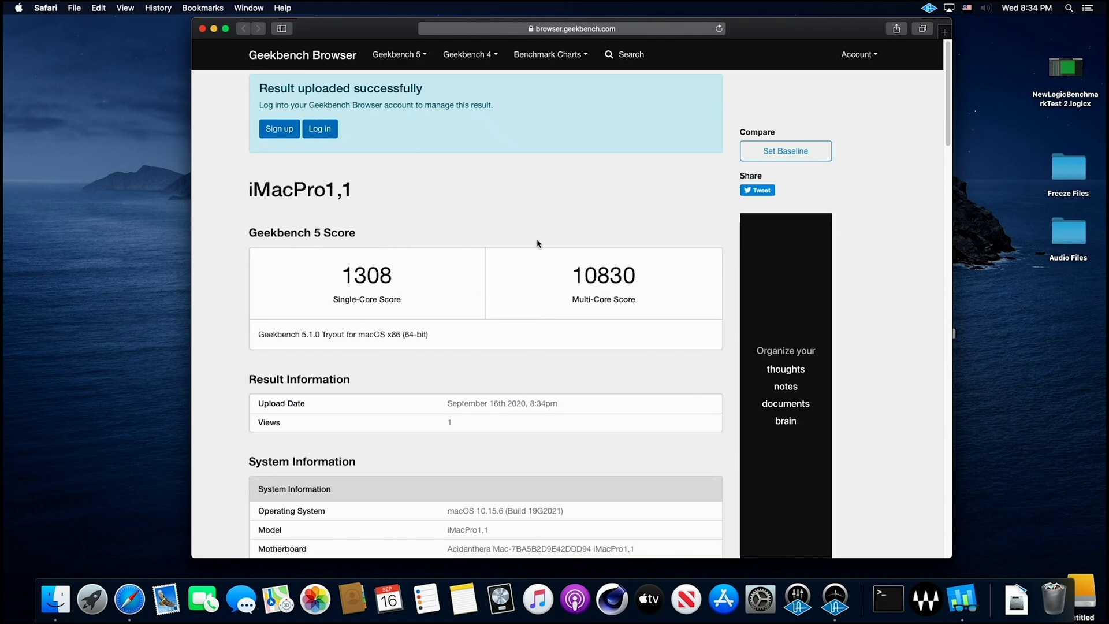
Step: Compare with the Mac Multi-Core chart, topped by Mac Pro (Late 2019) at 19226, then quit Safari
scroll(532, 248, down, 5)
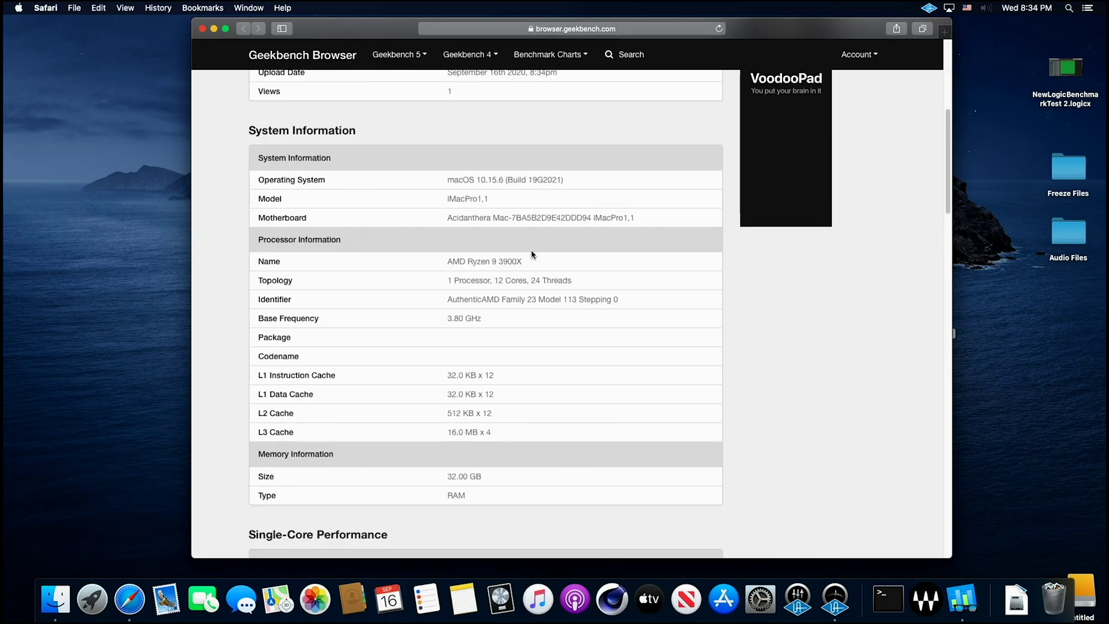
scroll(532, 253, up, 5)
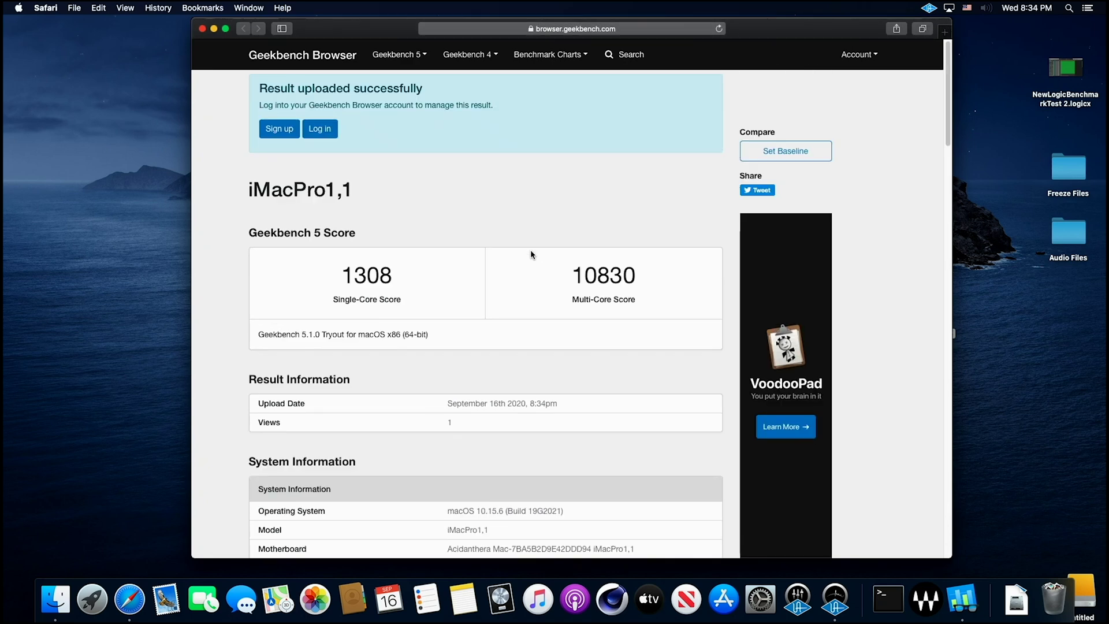
drag(805, 37, 757, 35)
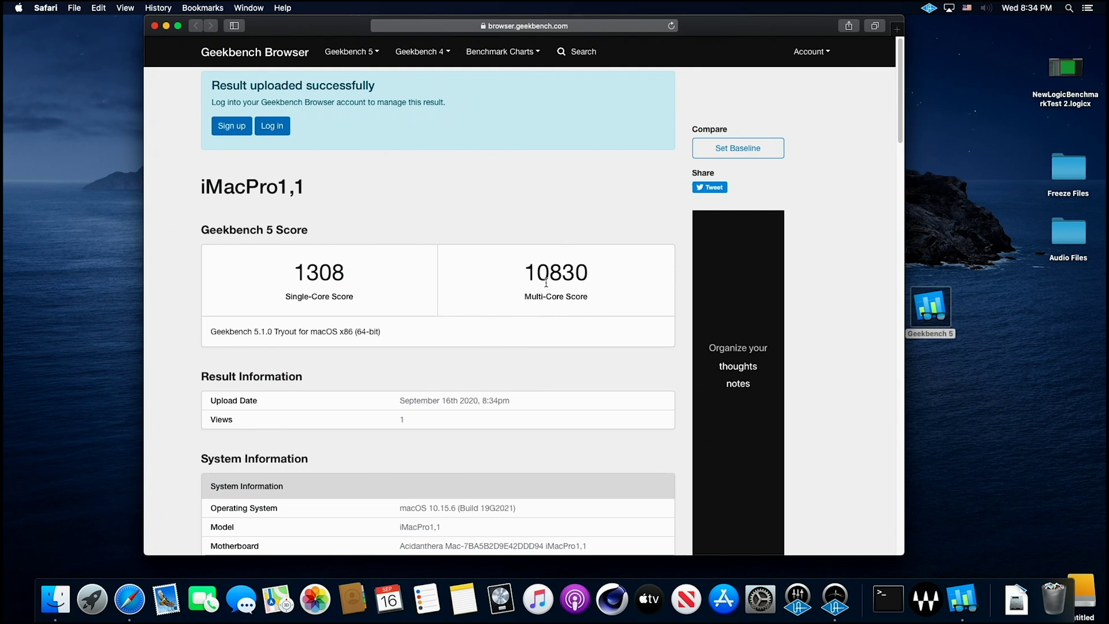
click(514, 52)
click(521, 108)
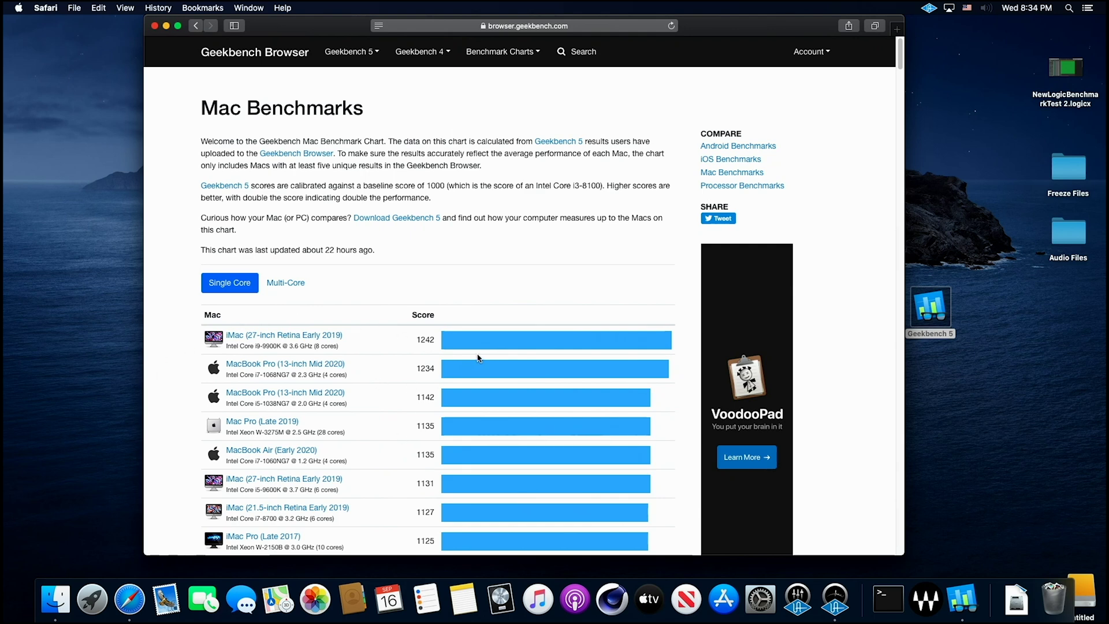
click(286, 282)
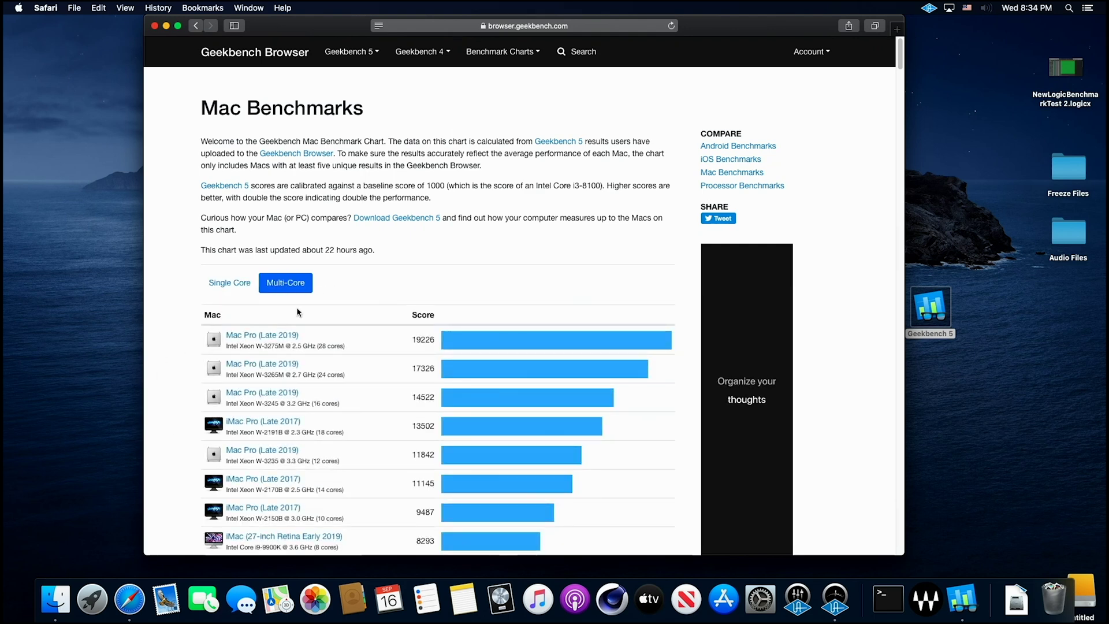
scroll(350, 402, down, 5)
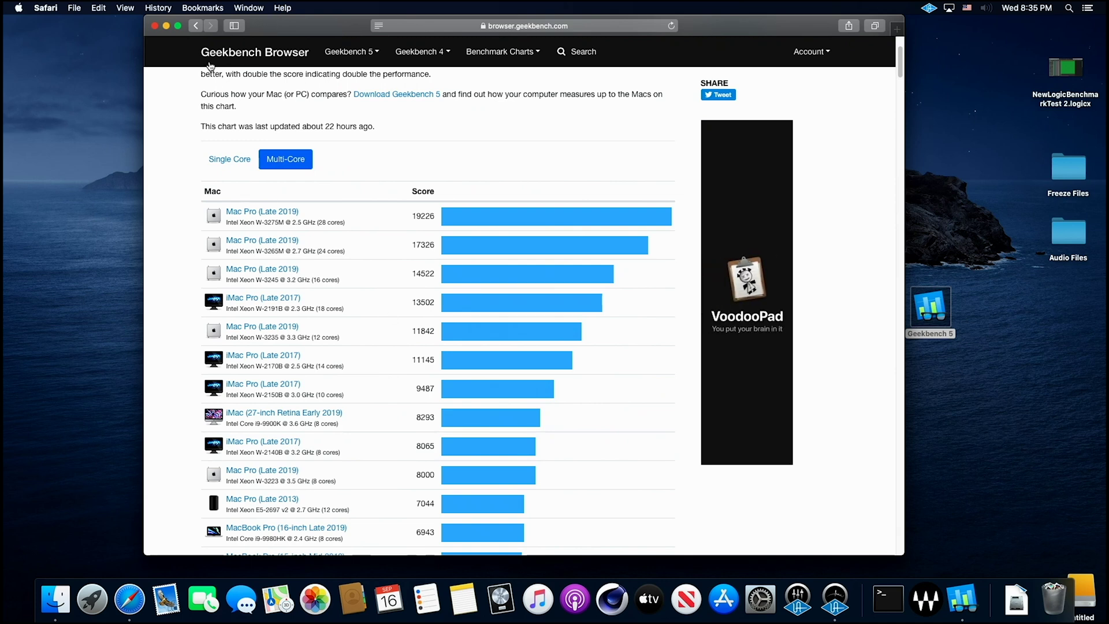
click(54, 8)
click(60, 154)
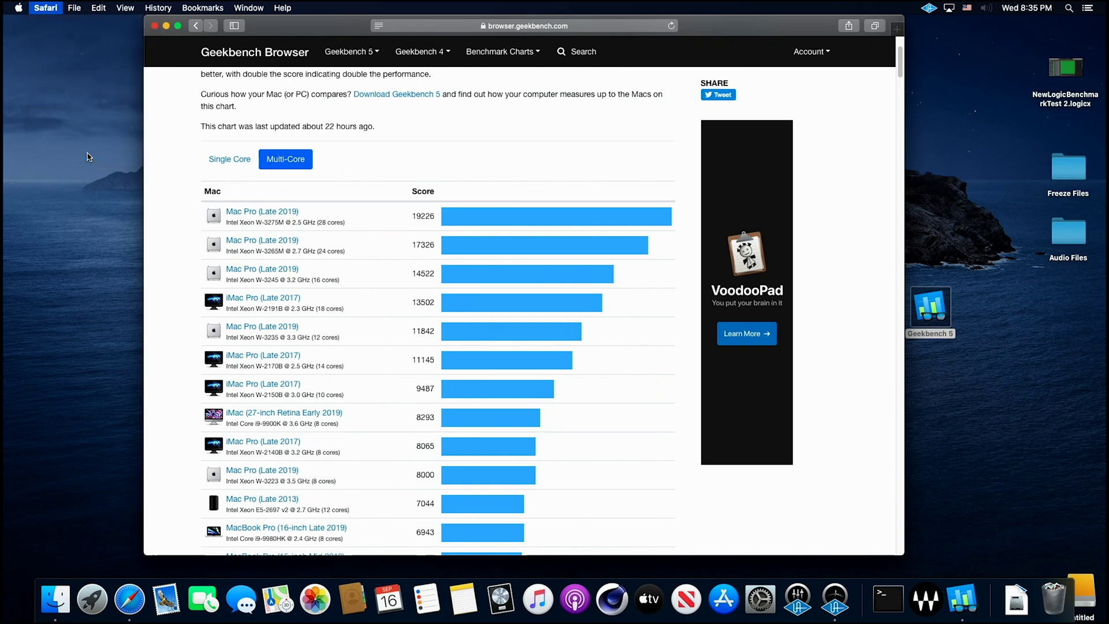
Step: Quit Geekbench 5, launch Cinebench R20 and accept its license agreement
click(62, 9)
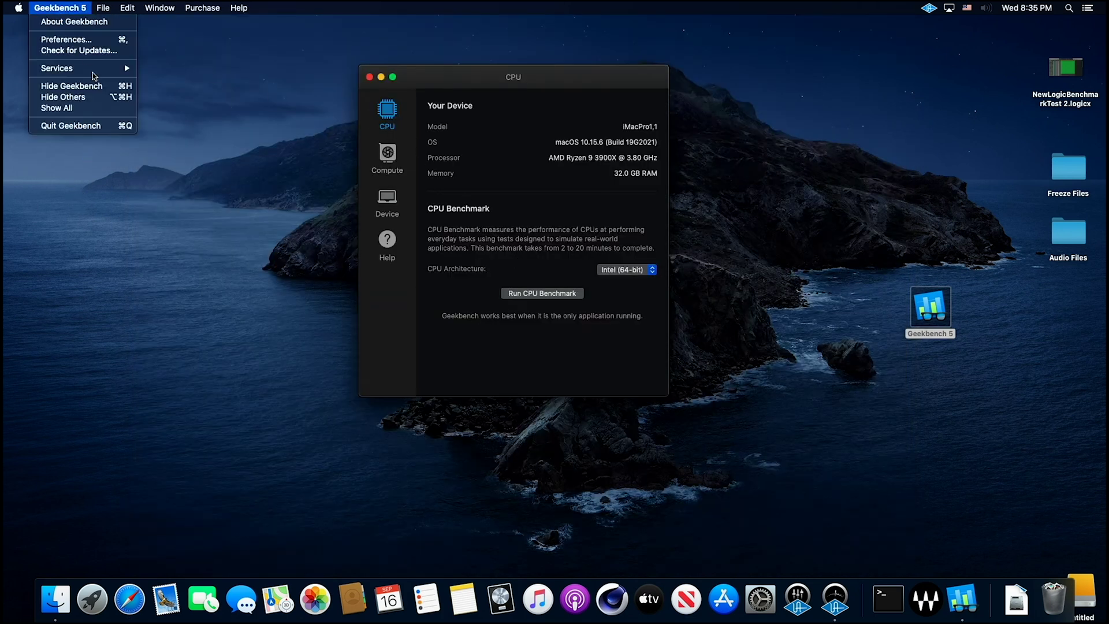
click(79, 128)
click(79, 131)
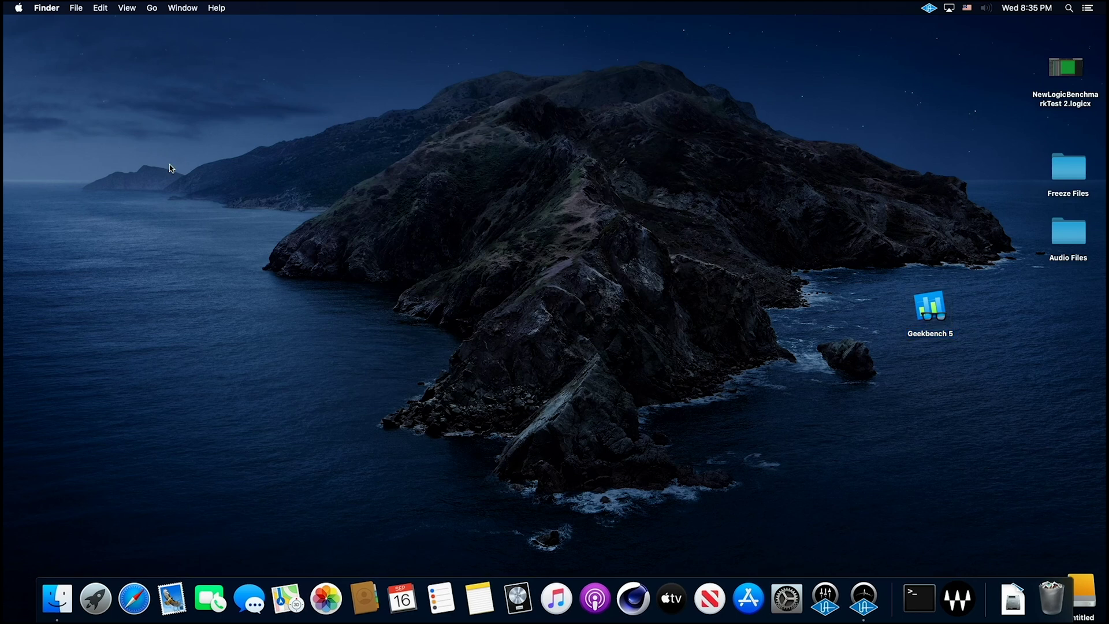
click(626, 594)
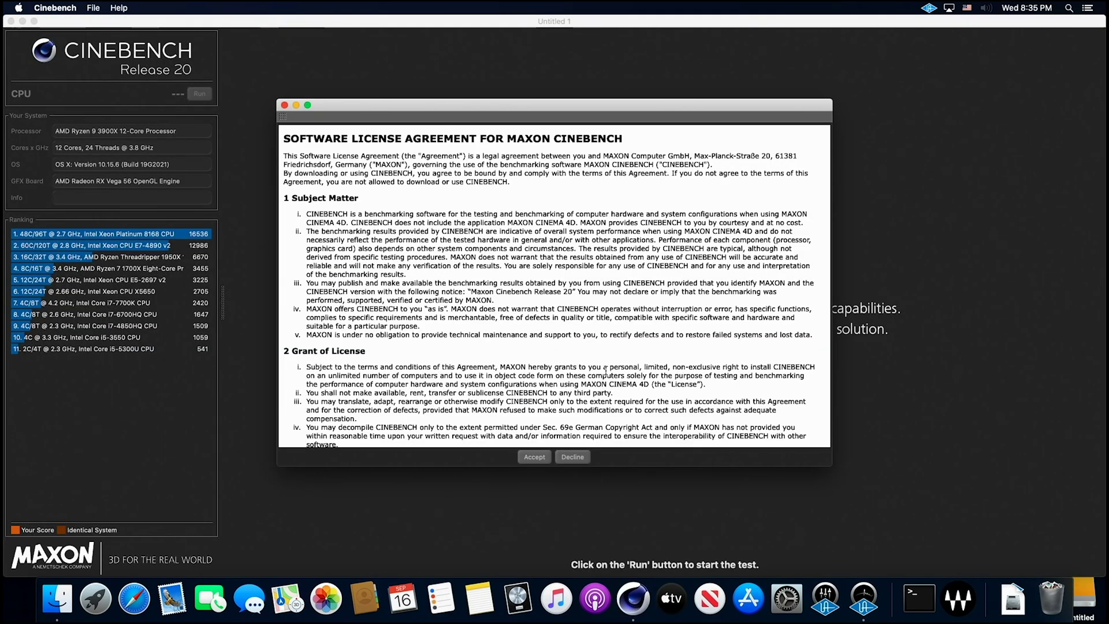
click(529, 459)
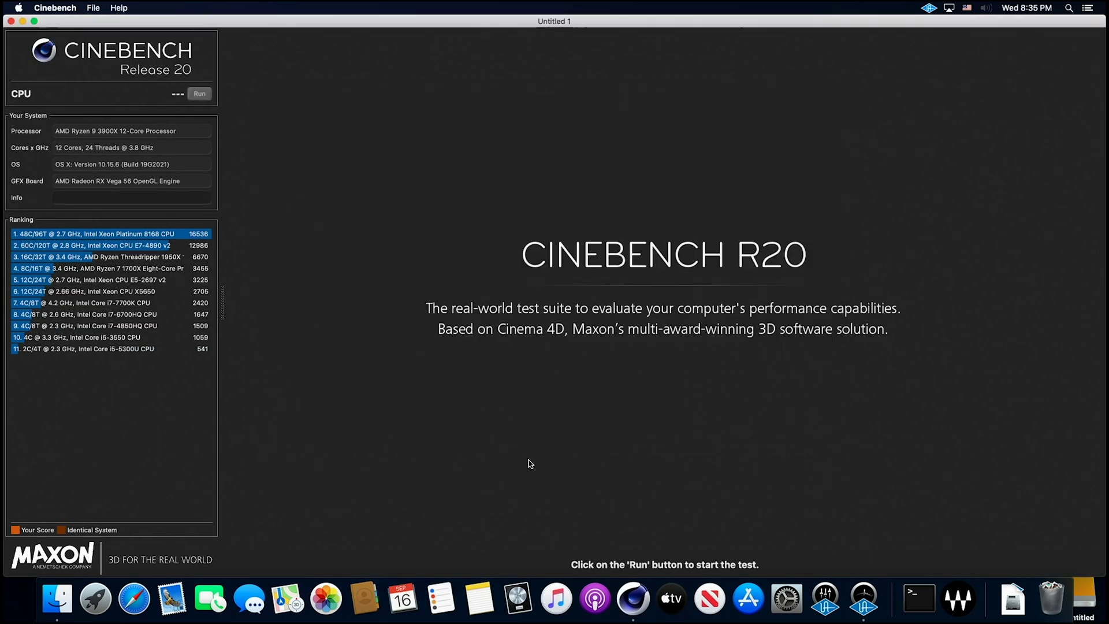
Step: Run the CPU render test and review the ranking: 7289 pts, third behind the Xeon Platinum 8168
click(201, 94)
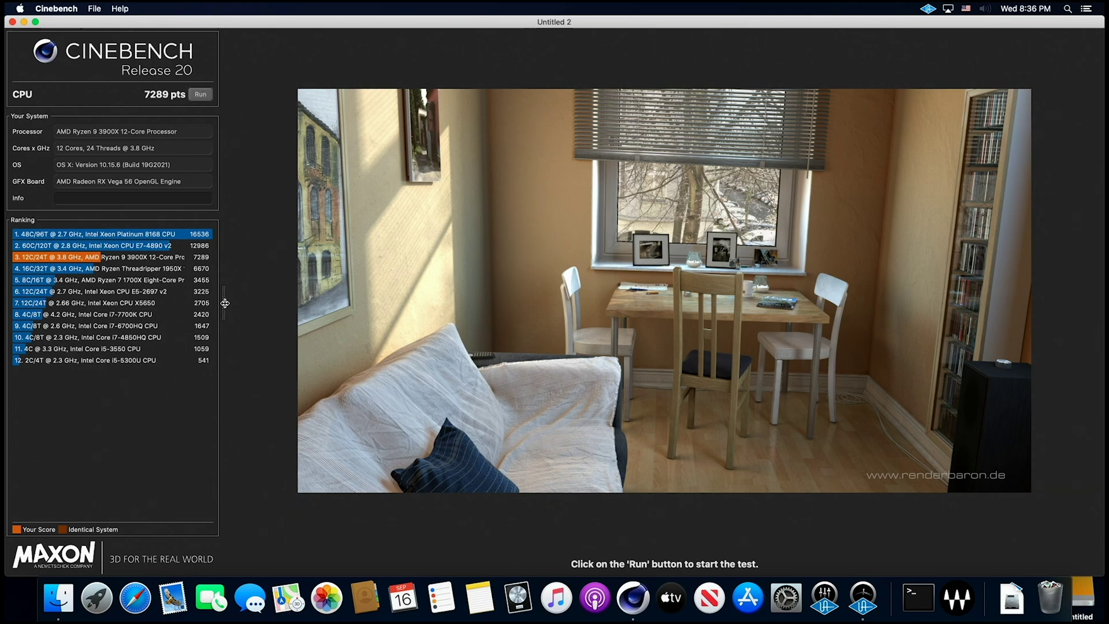
drag(225, 303, 366, 303)
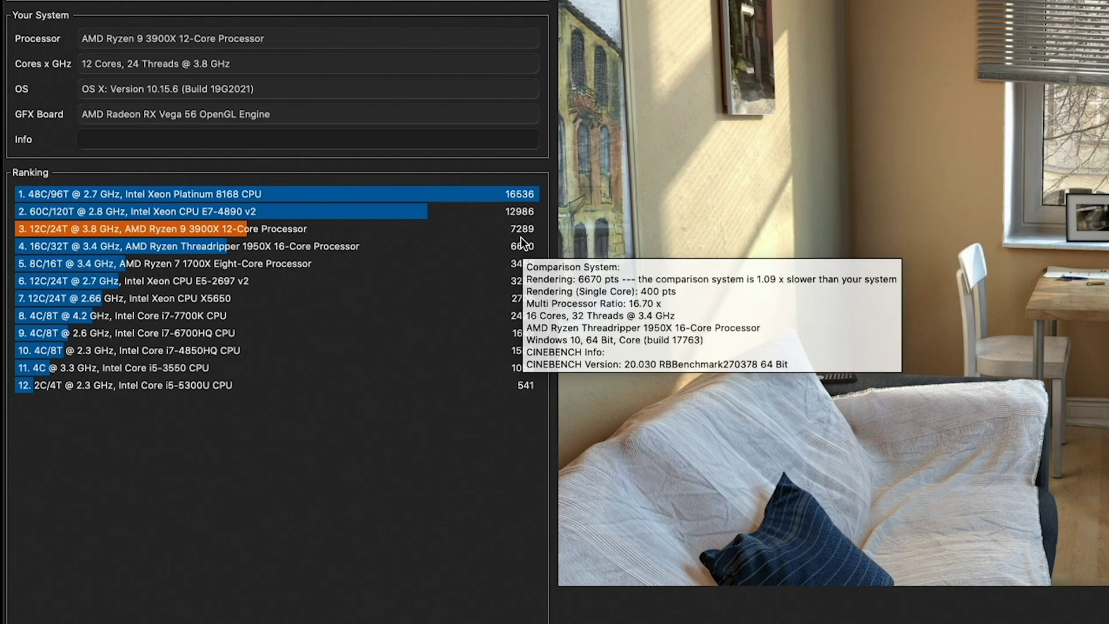
mouse_move(396, 353)
mouse_move(127, 244)
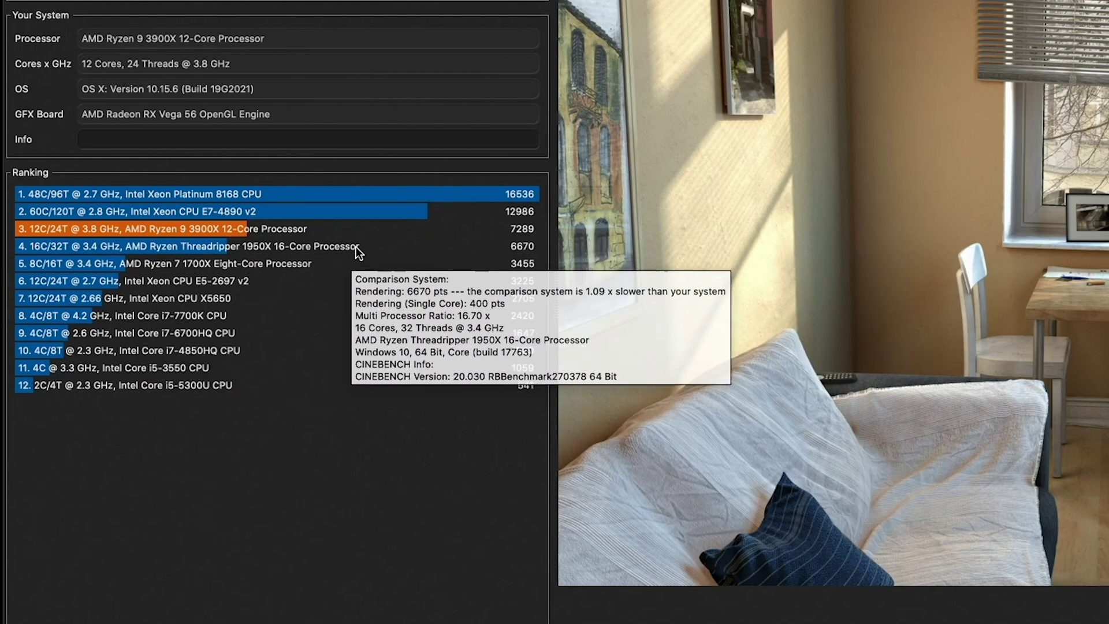
mouse_move(535, 235)
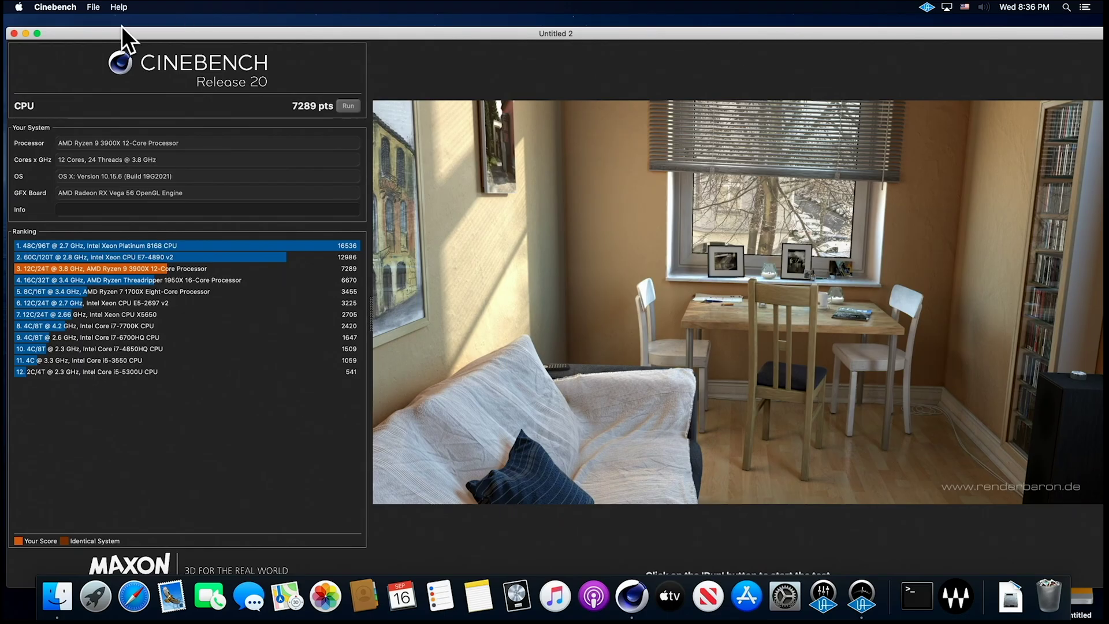
click(56, 7)
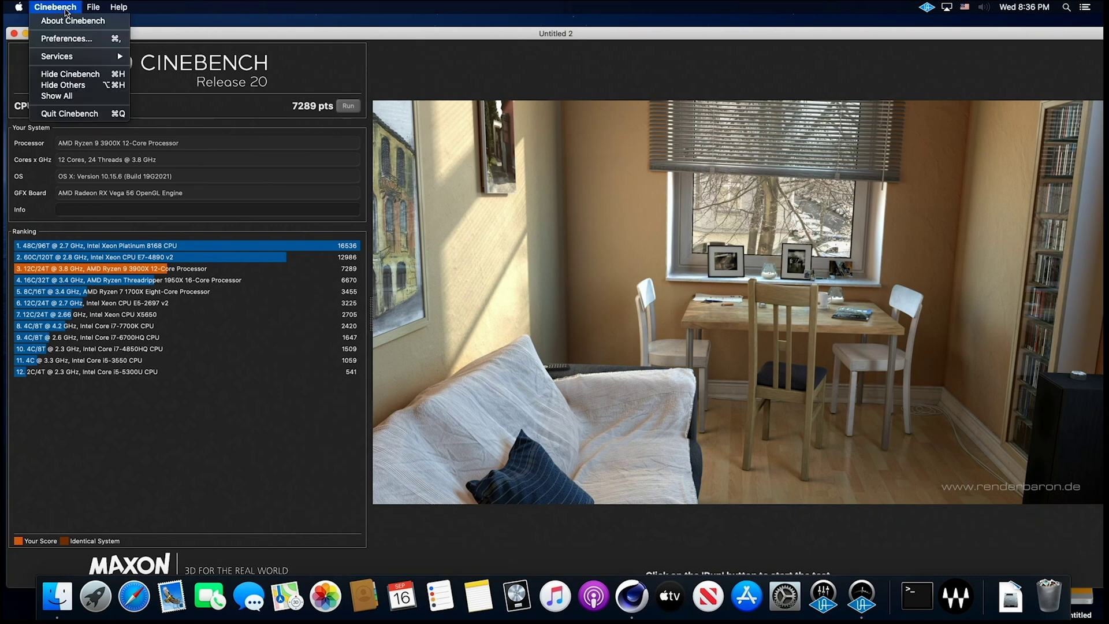
Step: Quit Cinebench without saving the score, launch Logic Pro X and dismiss the trial-expiry notice
click(79, 114)
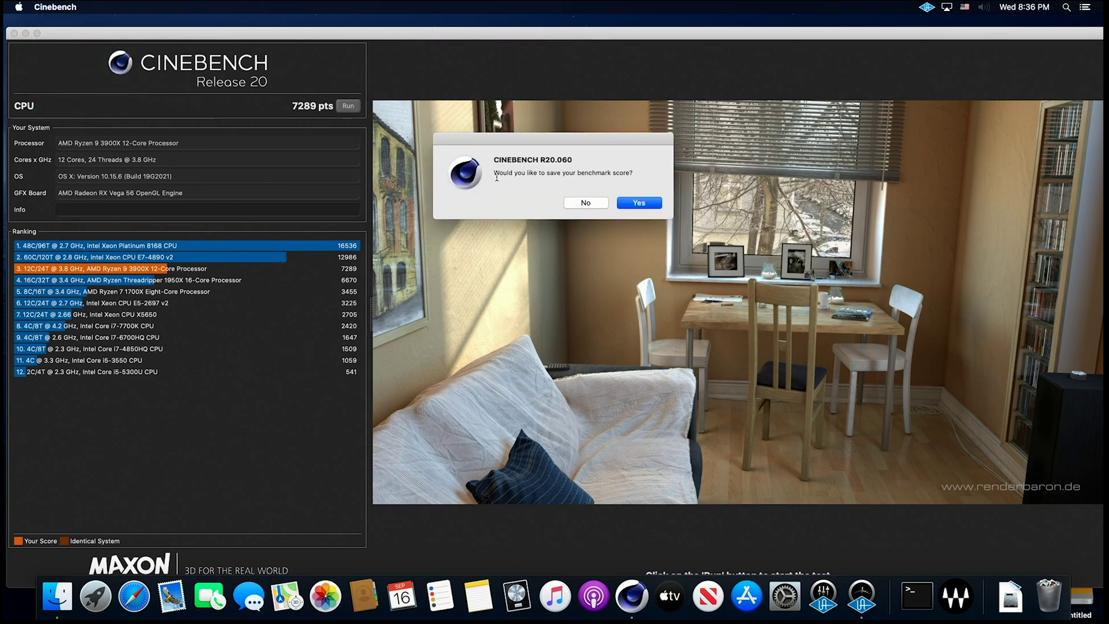
click(594, 206)
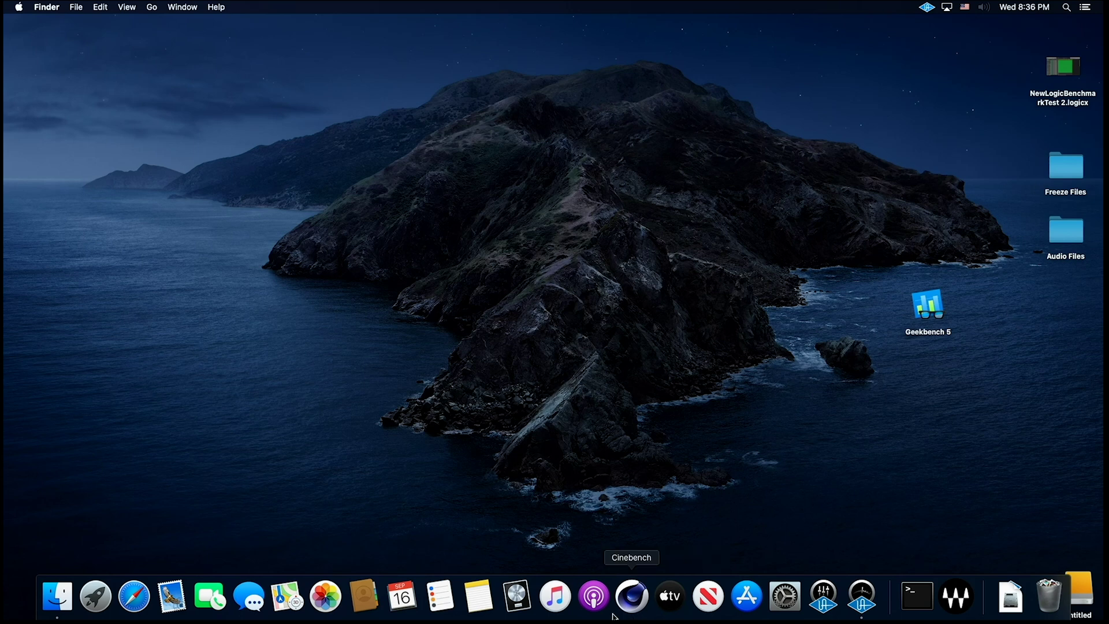
click(519, 611)
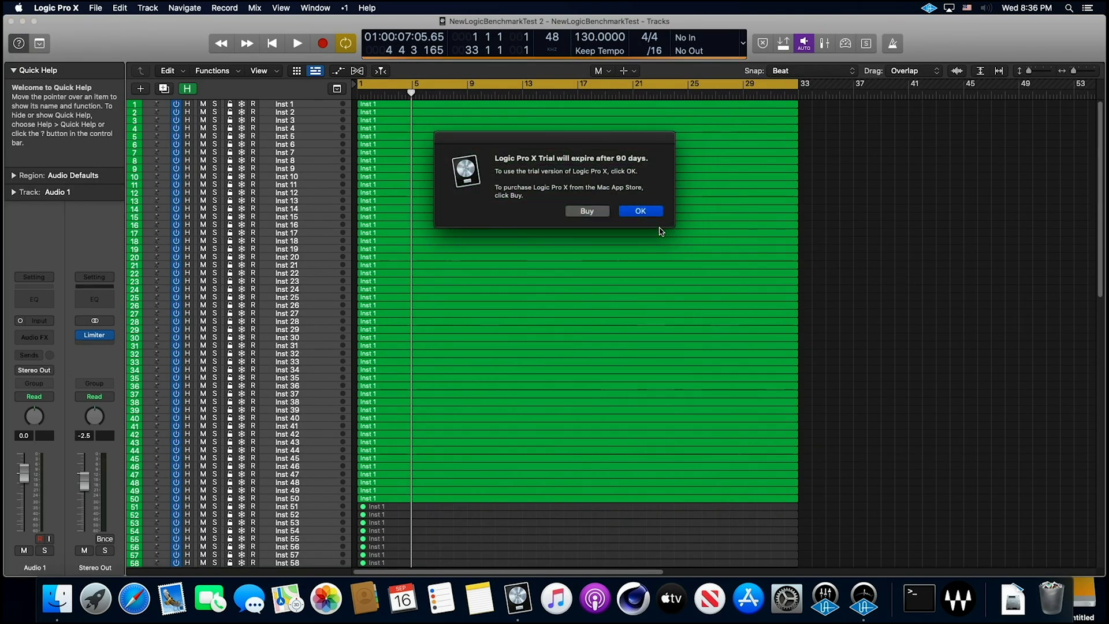
click(652, 215)
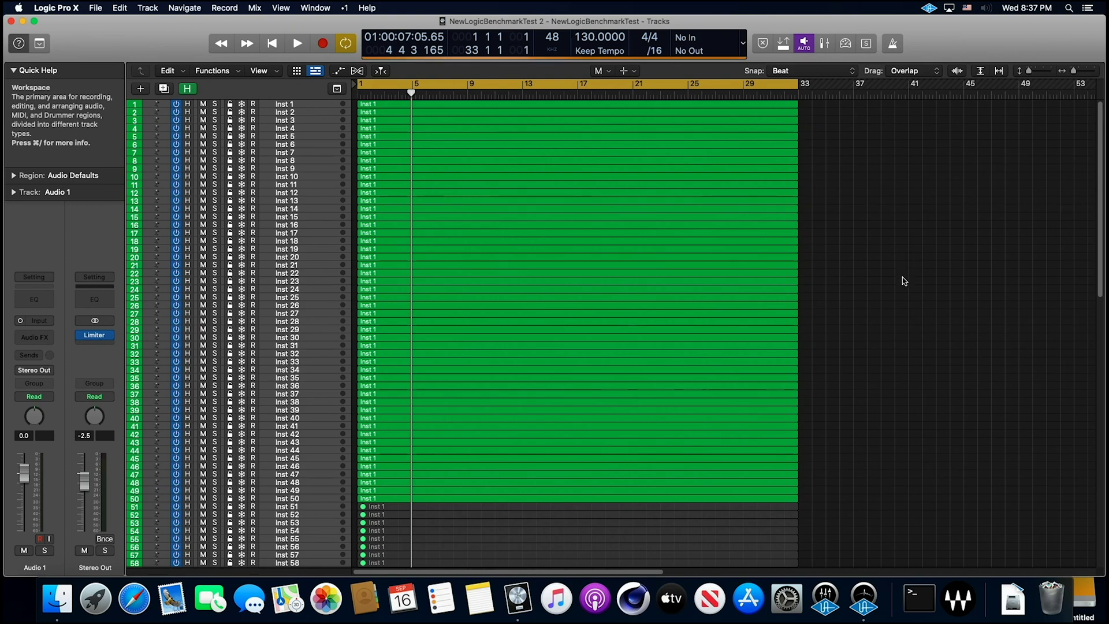
Step: Look over Inst tracks 1–50 of NewLogicBenchmarkTest and open the Logic Pro X menu
scroll(904, 281, down, 3)
scroll(905, 281, down, 10)
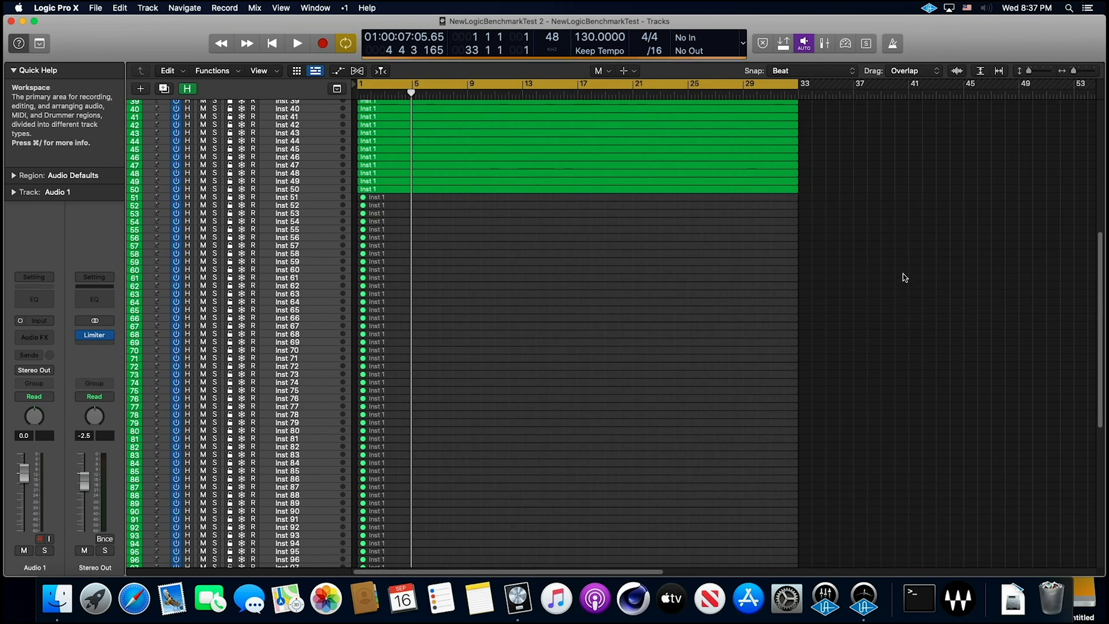
scroll(904, 278, up, 12)
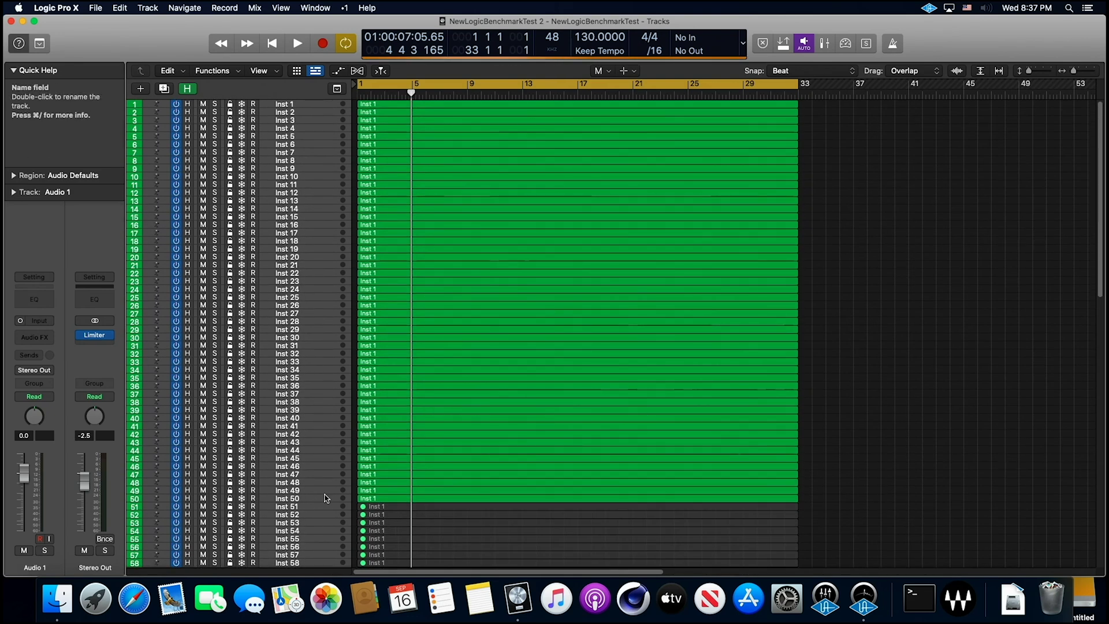
click(56, 8)
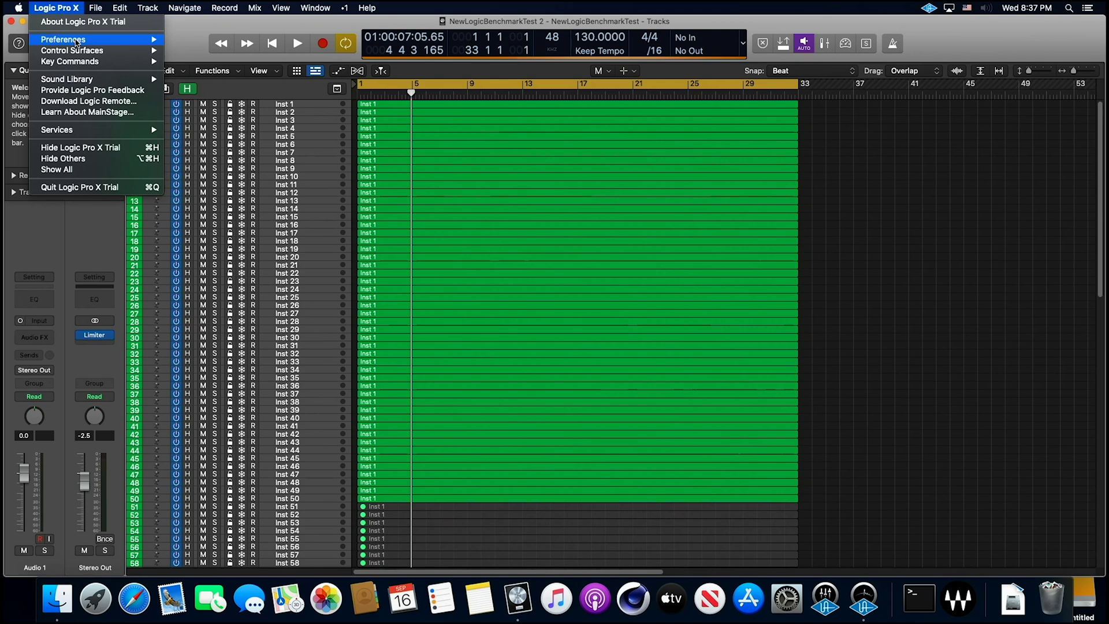
mouse_move(78, 41)
click(221, 43)
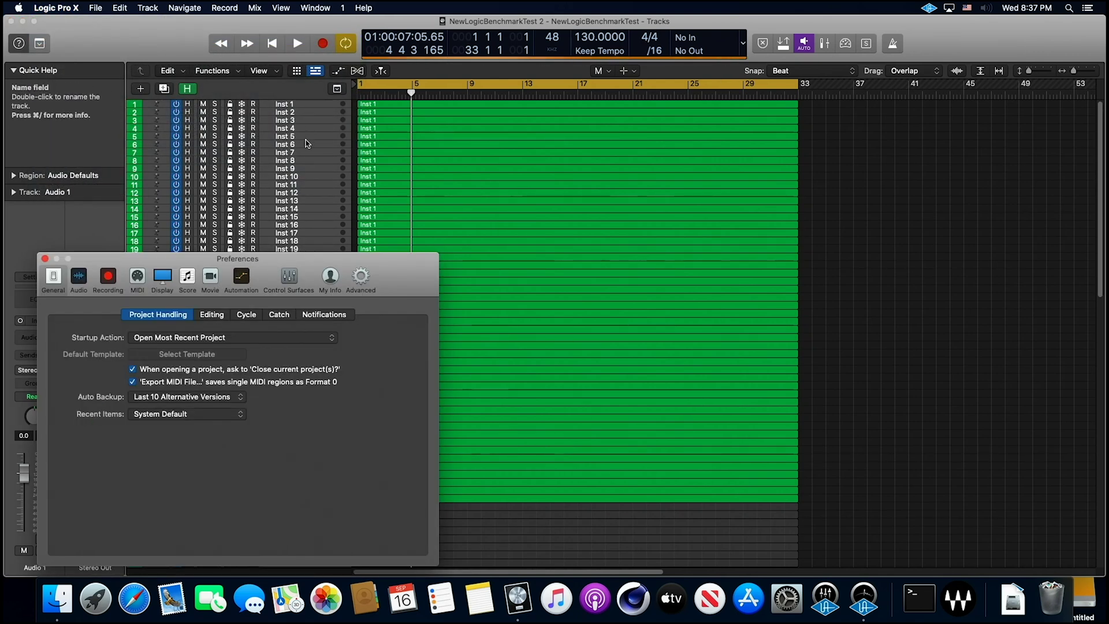
drag(167, 266, 145, 131)
click(85, 142)
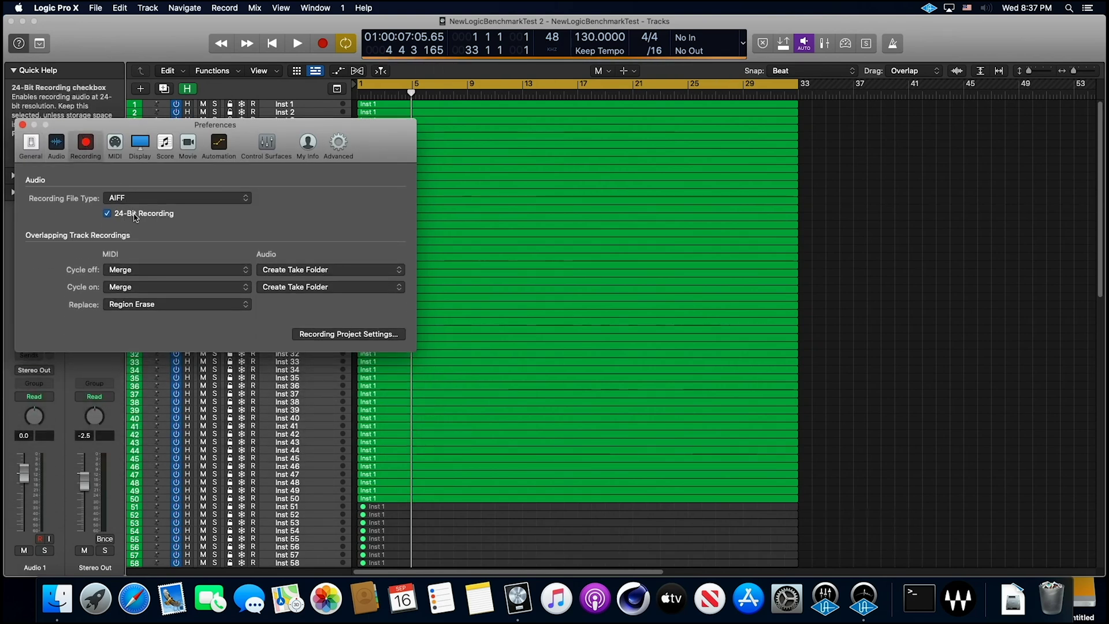
click(348, 336)
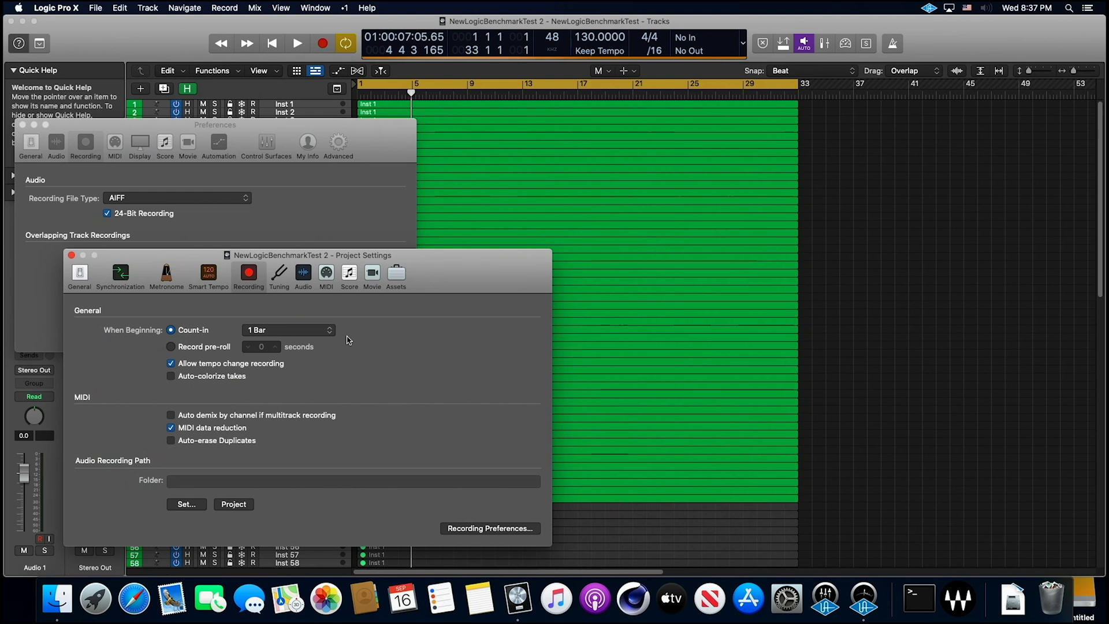
click(303, 275)
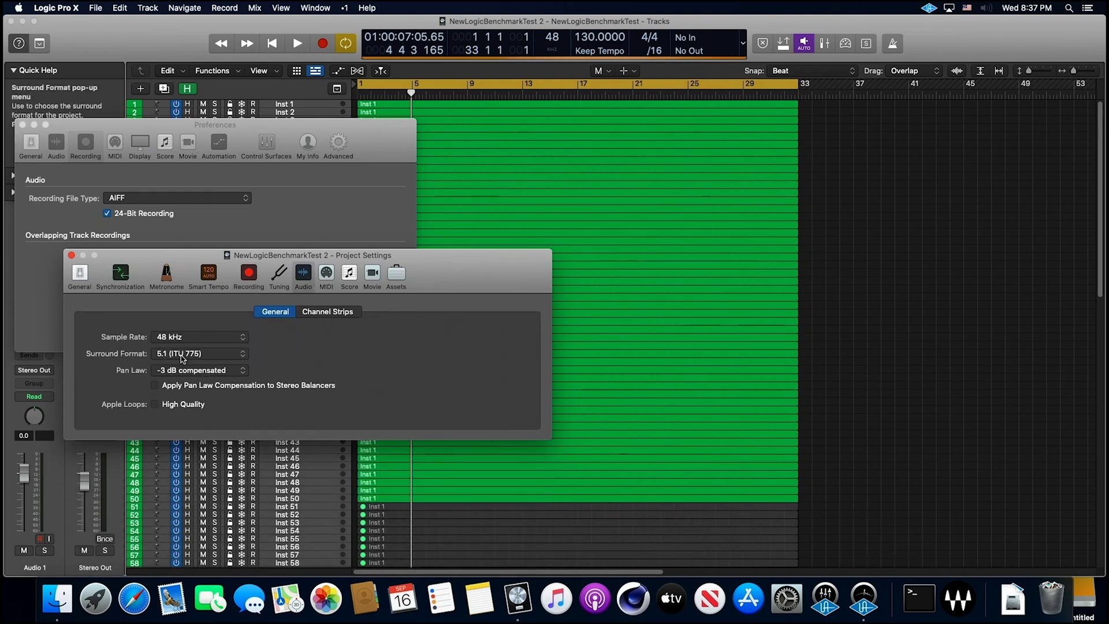
click(72, 255)
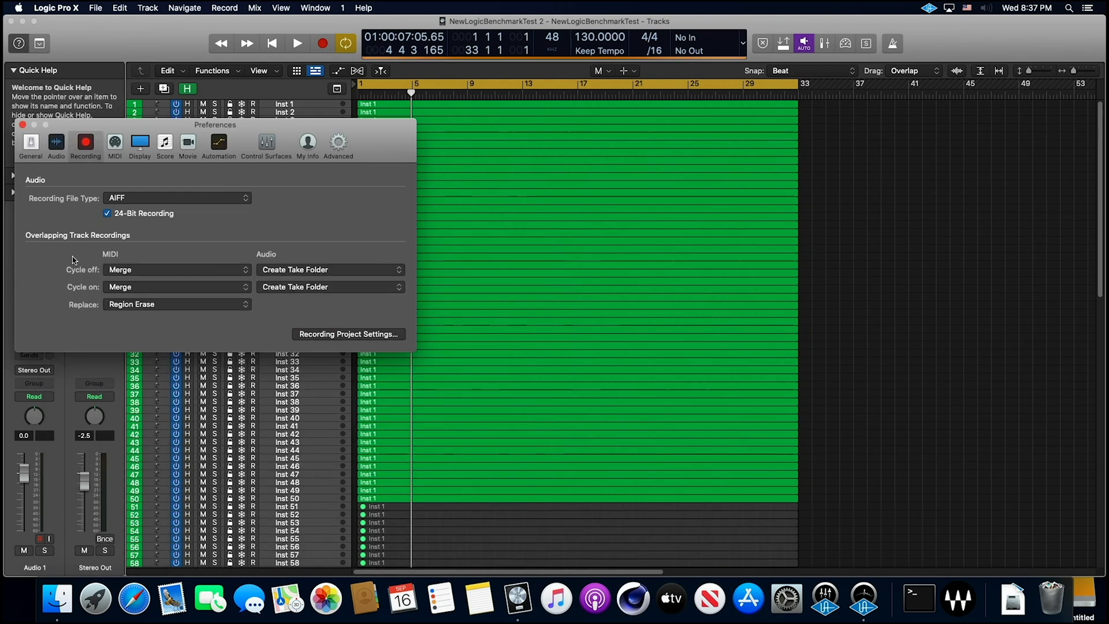
click(56, 145)
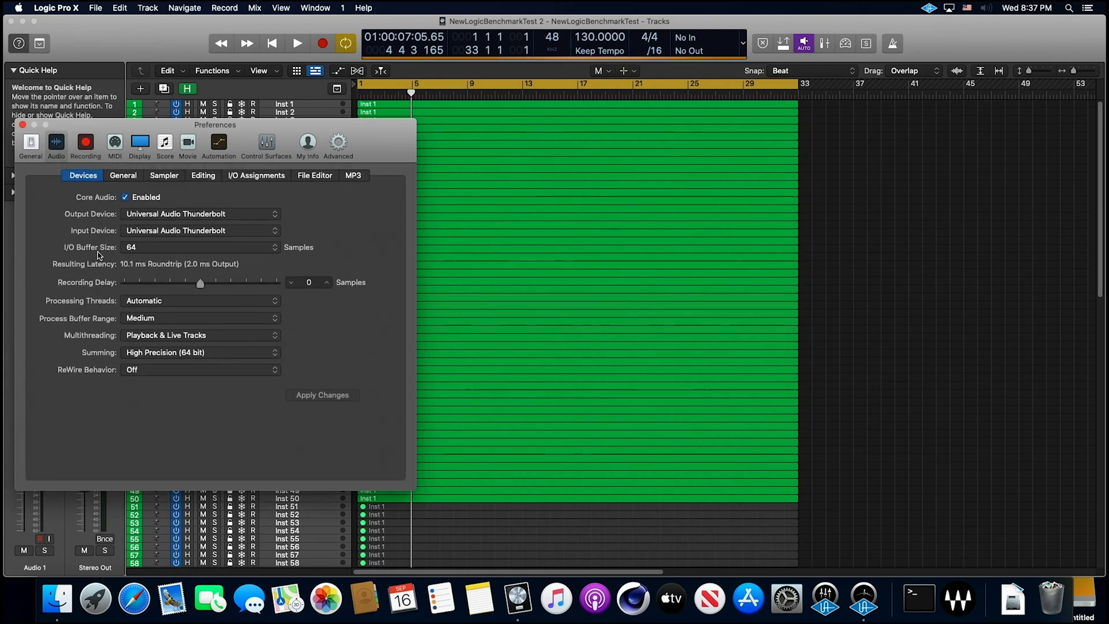
click(23, 124)
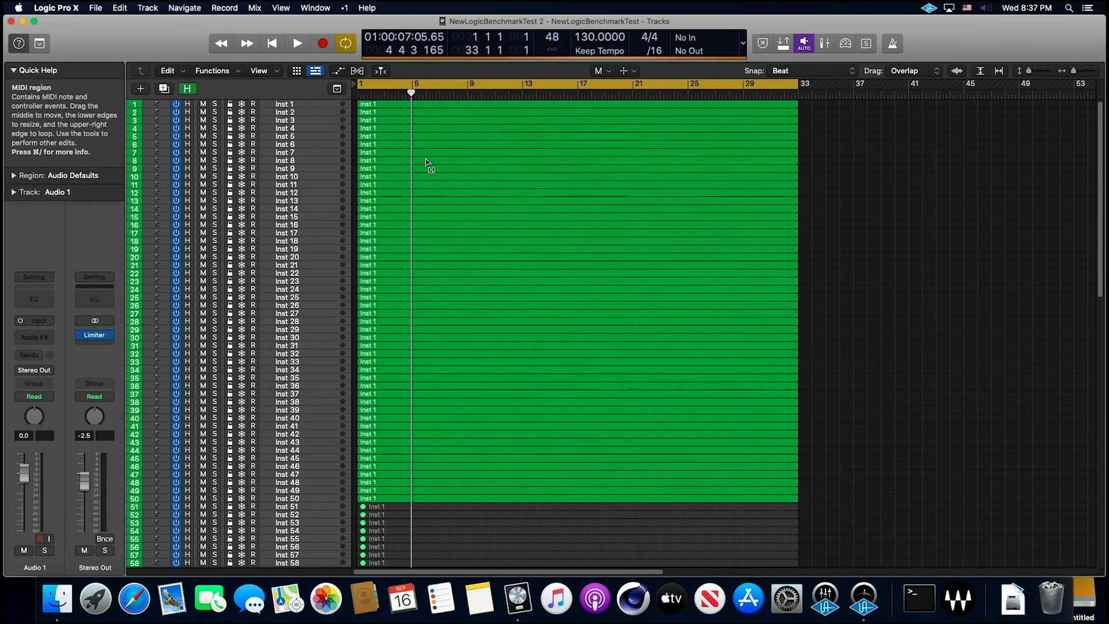
Step: Stop playback at bar 1, then check the tracks' plug-in slots in the Mixer and hide it again
click(278, 49)
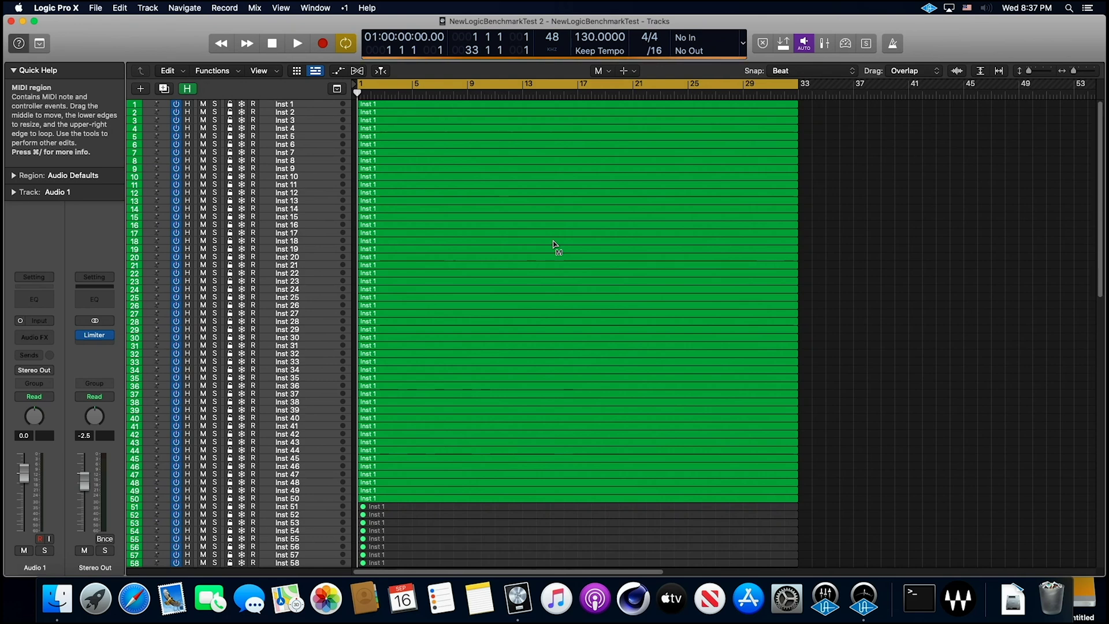
key(x)
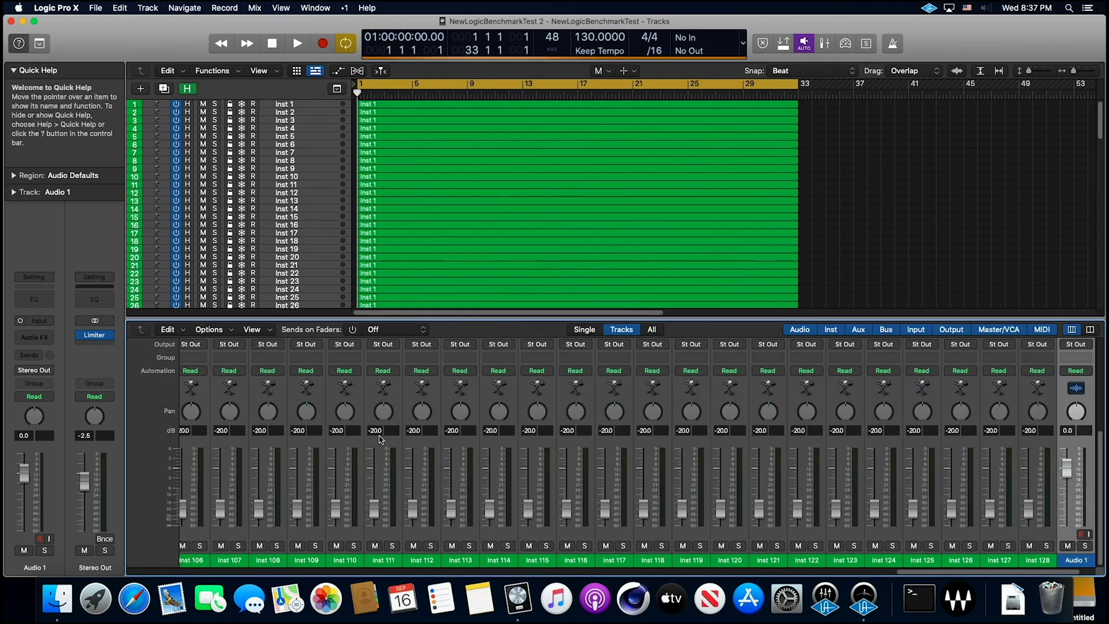
scroll(380, 440, up, 5)
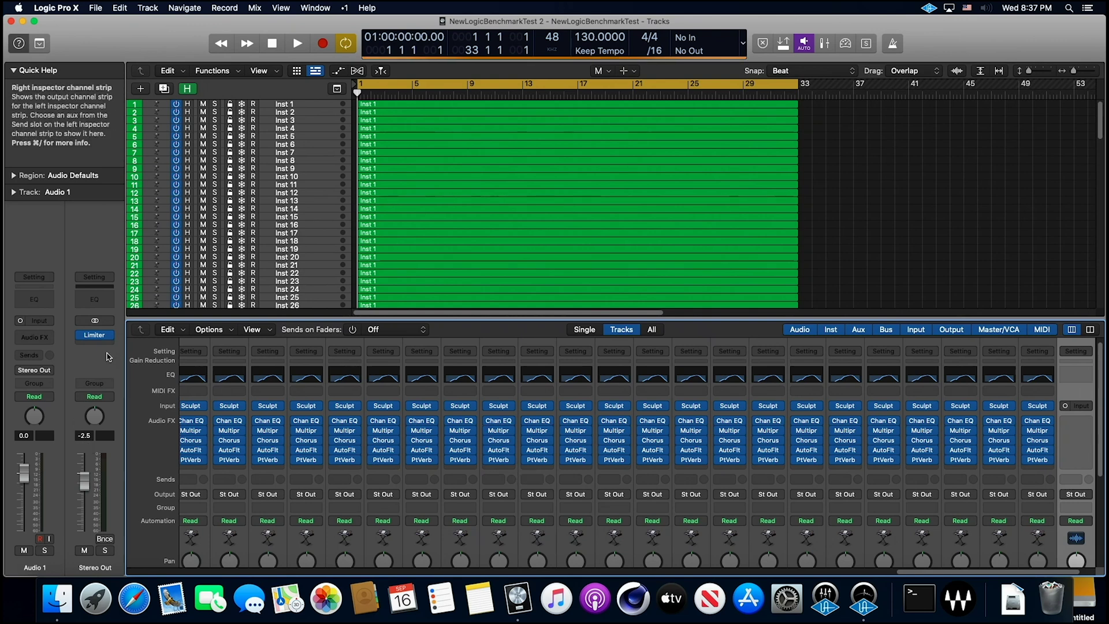
key(x)
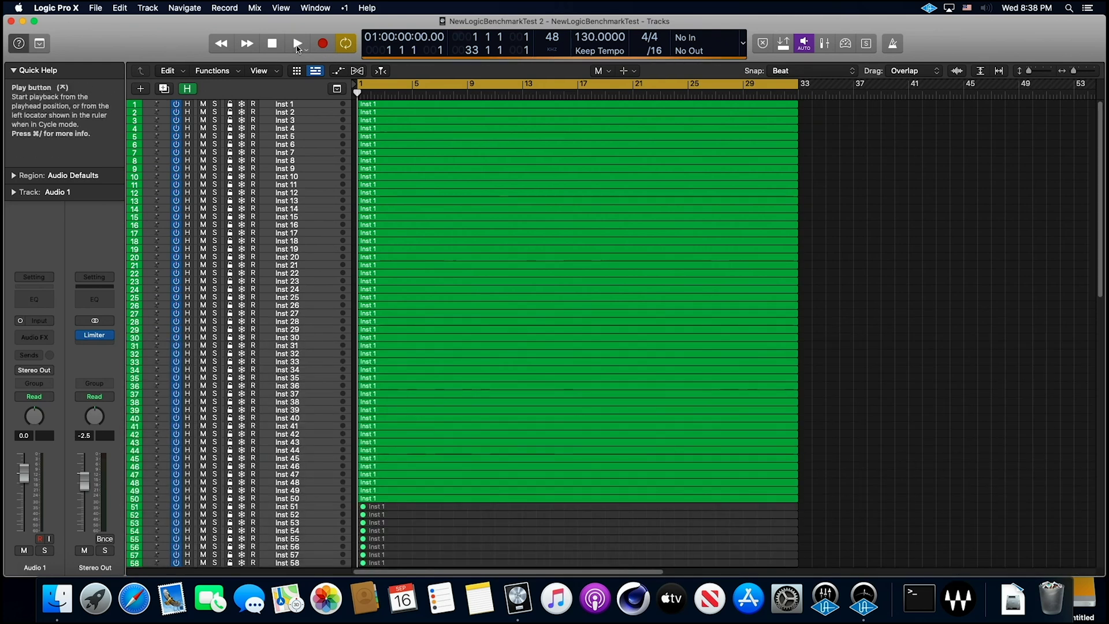
Step: Add the CPU/HD Performance Meter to the control bar display
click(743, 42)
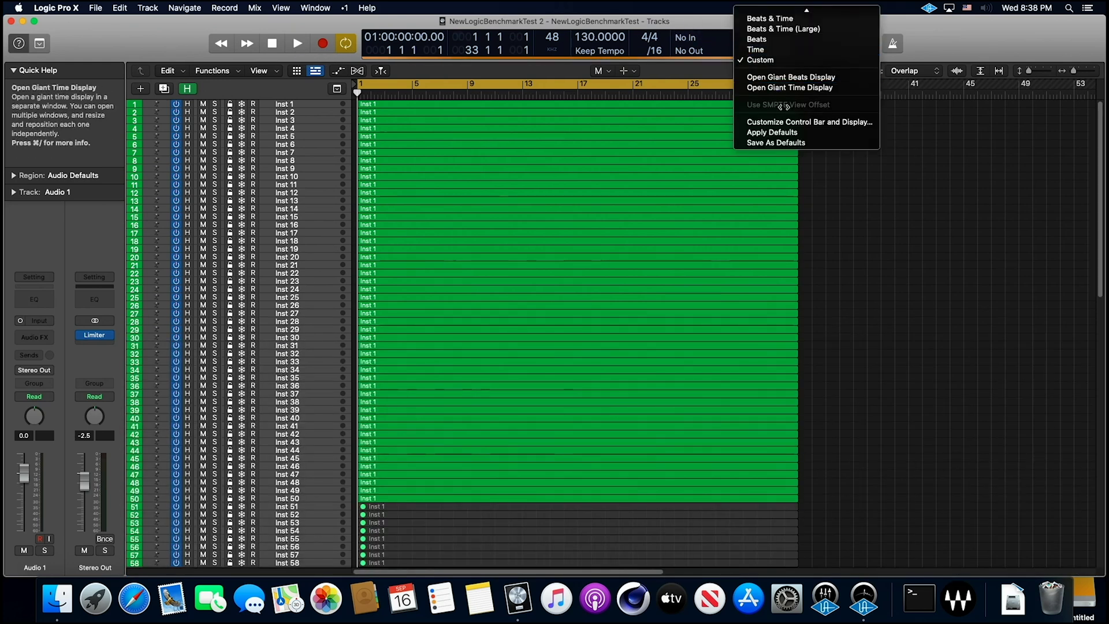
click(809, 122)
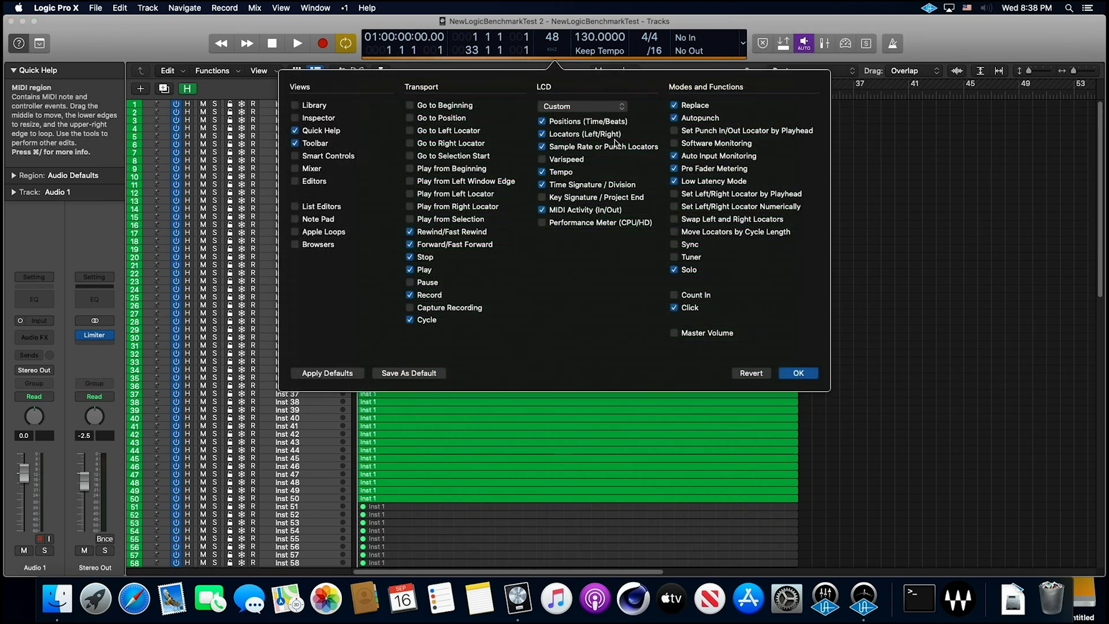
click(570, 223)
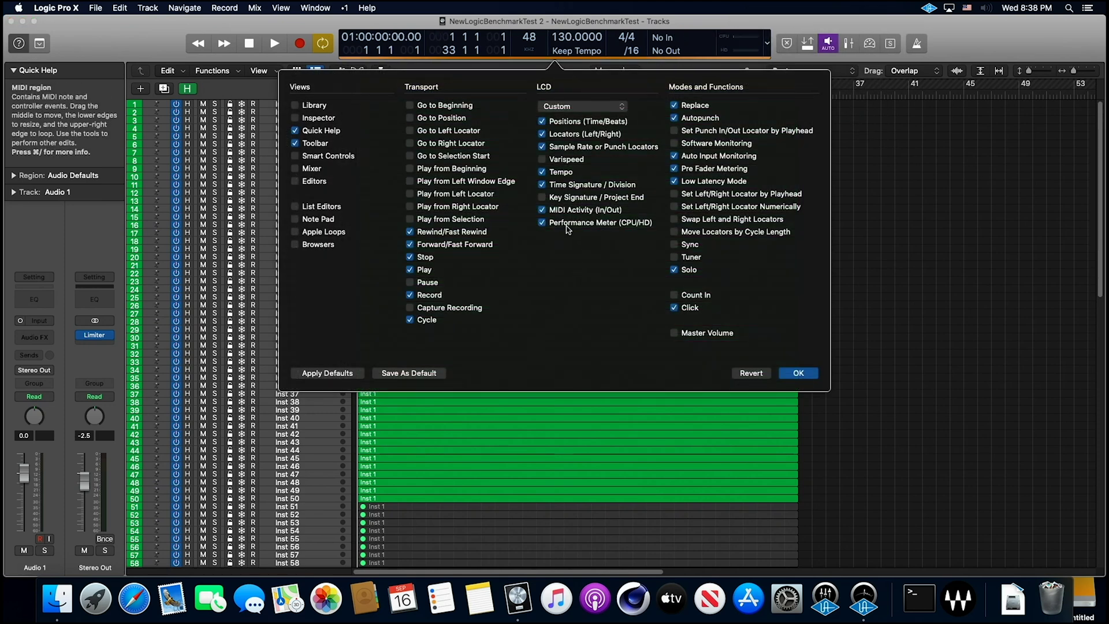
click(797, 373)
Step: Open the floating Performance Meter, move it up and left, and start playback to measure load
click(737, 50)
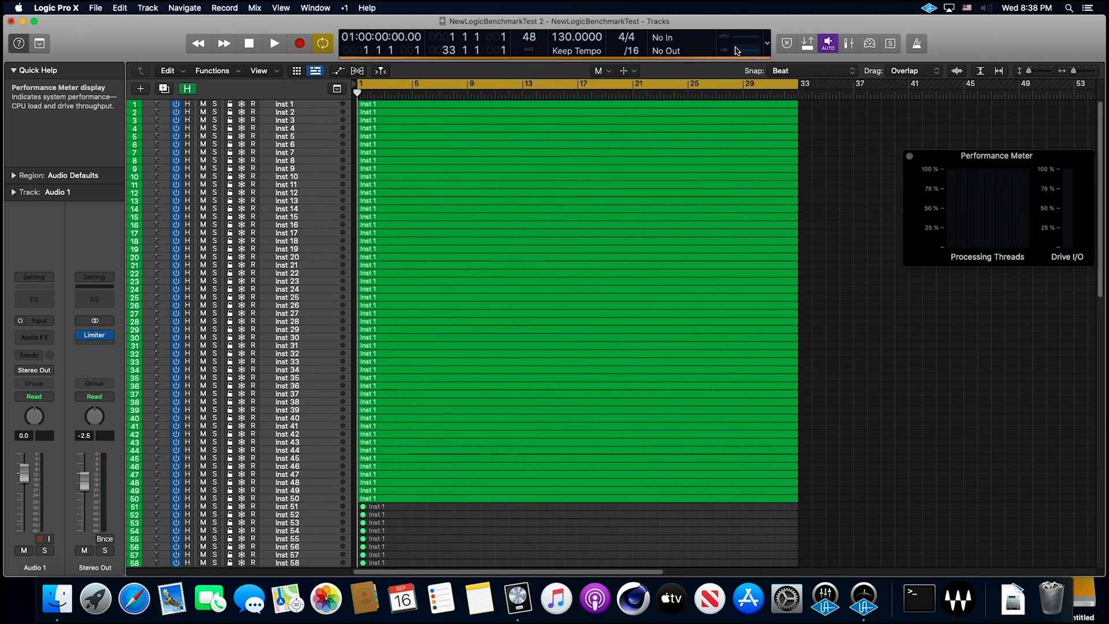
drag(990, 159, 928, 146)
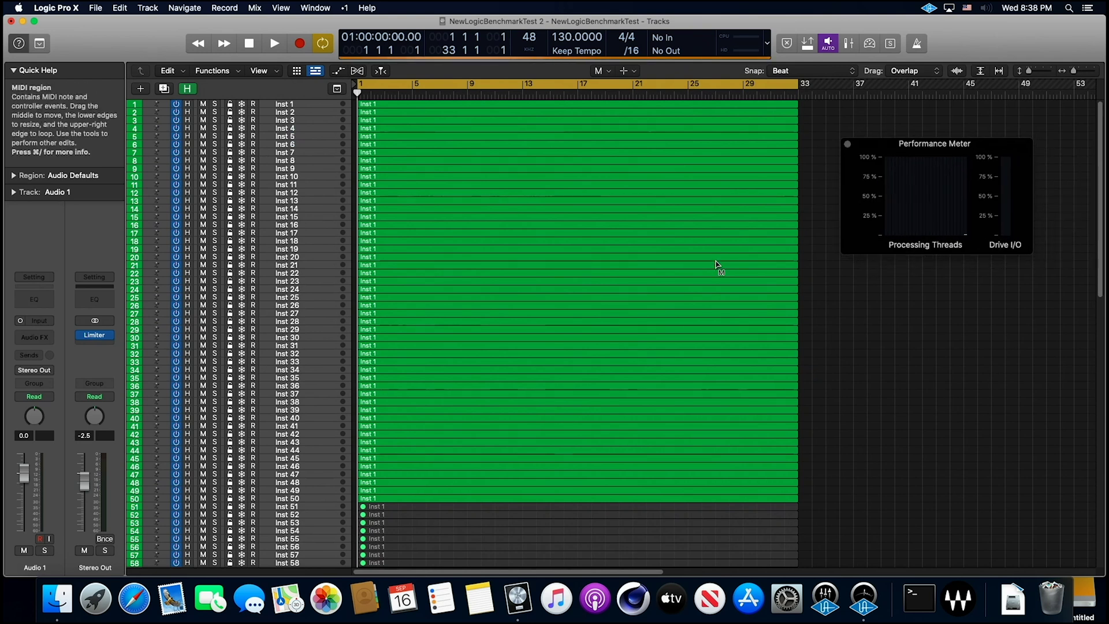
click(272, 44)
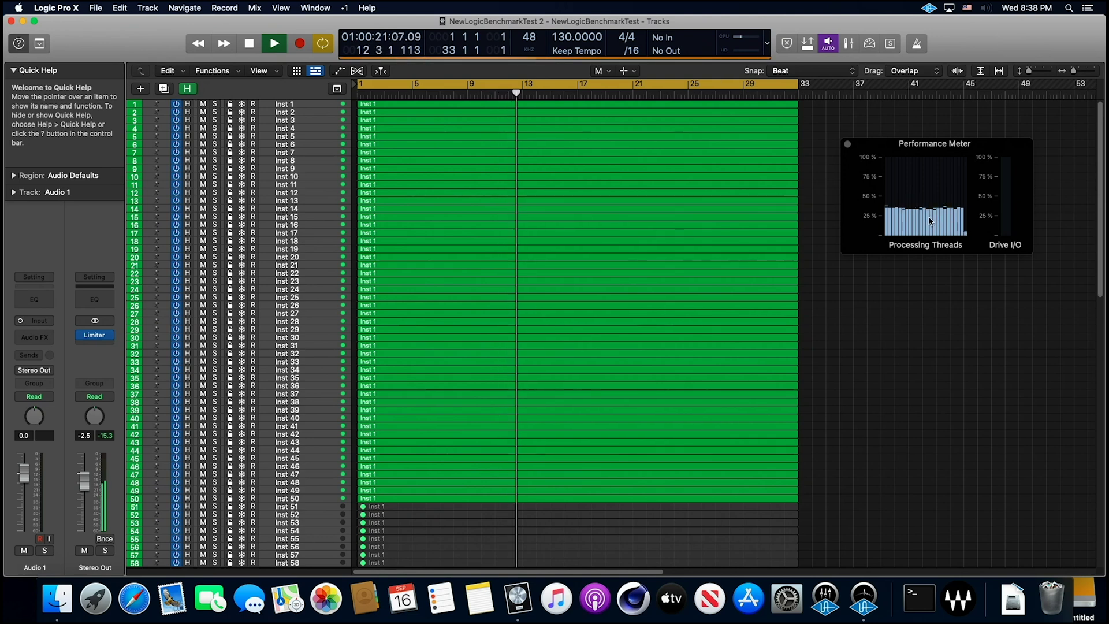
Step: Stop playback, unmute the 78 grey regions on tracks 51–128, and return the playhead to bar 1
key(space)
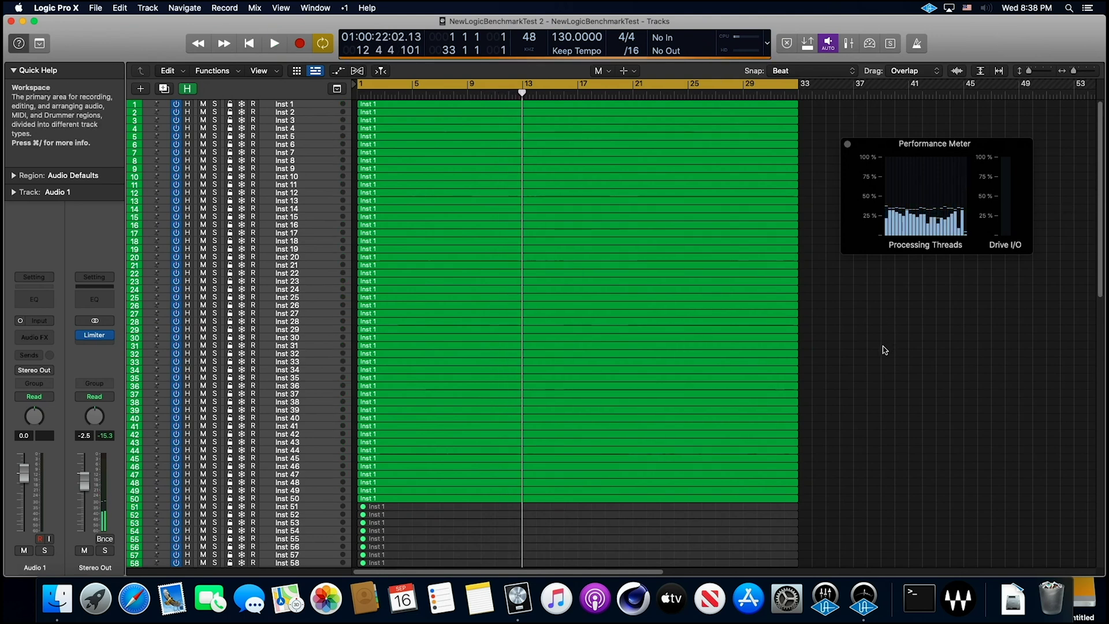
scroll(882, 352, down, 15)
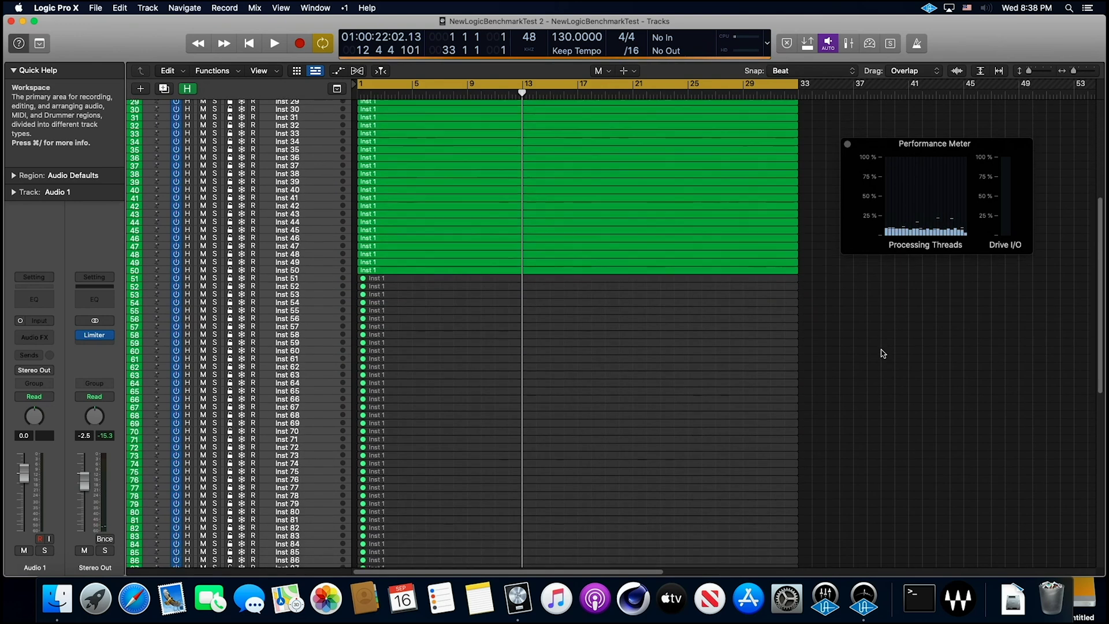
drag(810, 155, 775, 494)
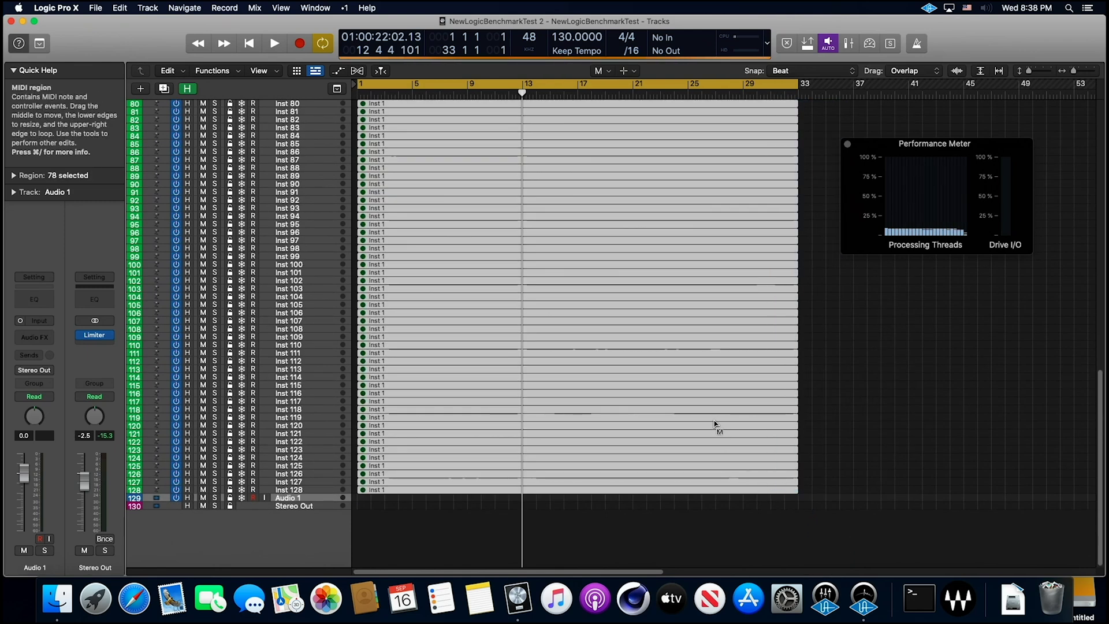
click(855, 393)
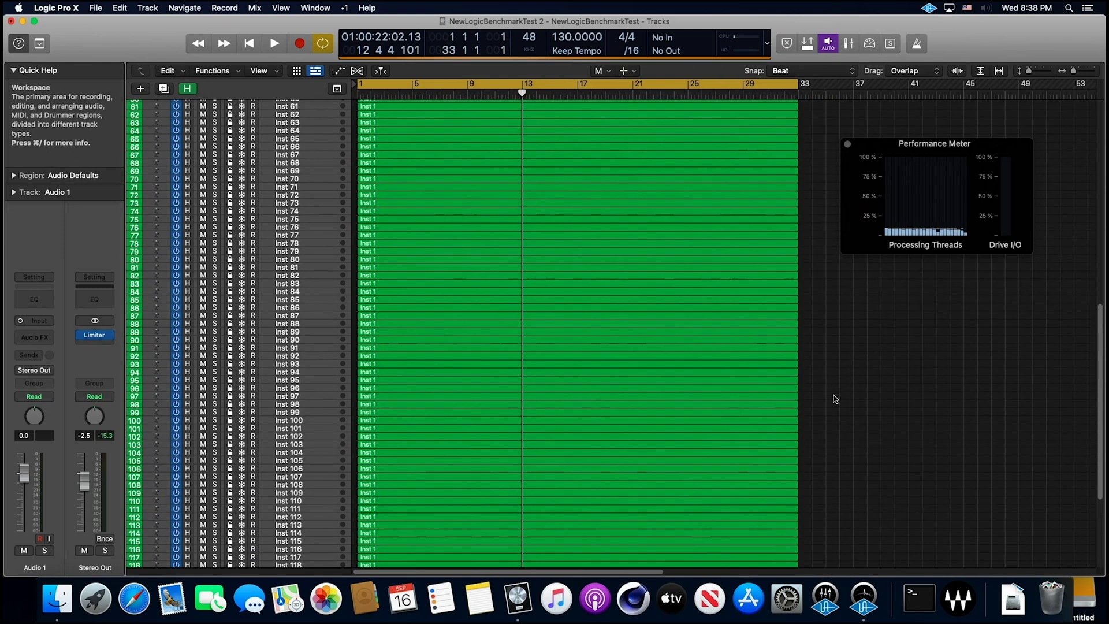
scroll(832, 397, up, 5)
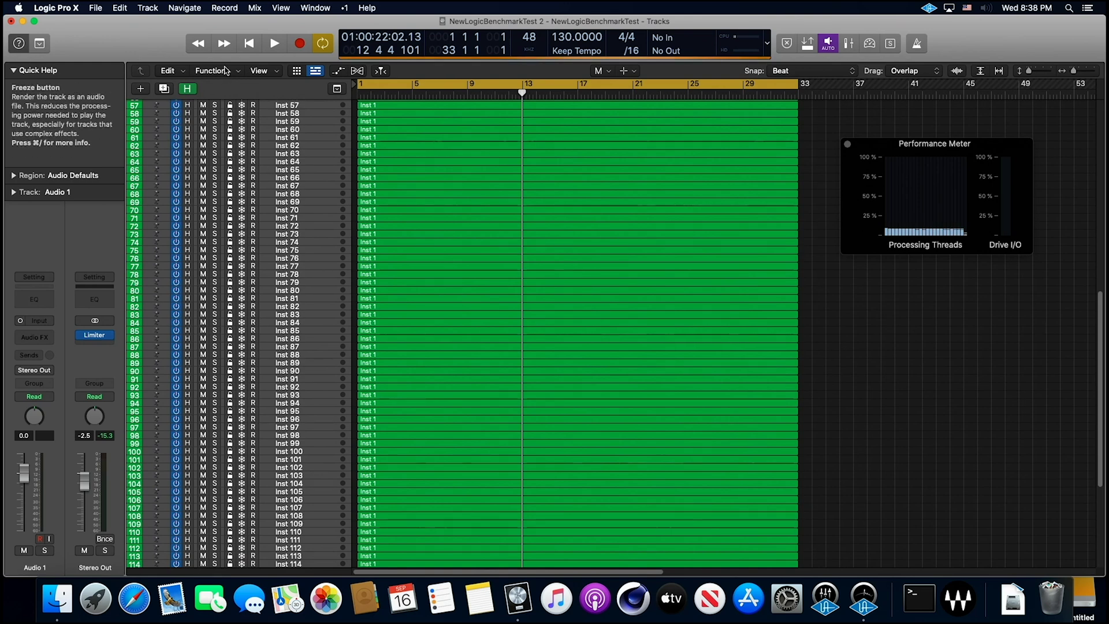
click(250, 45)
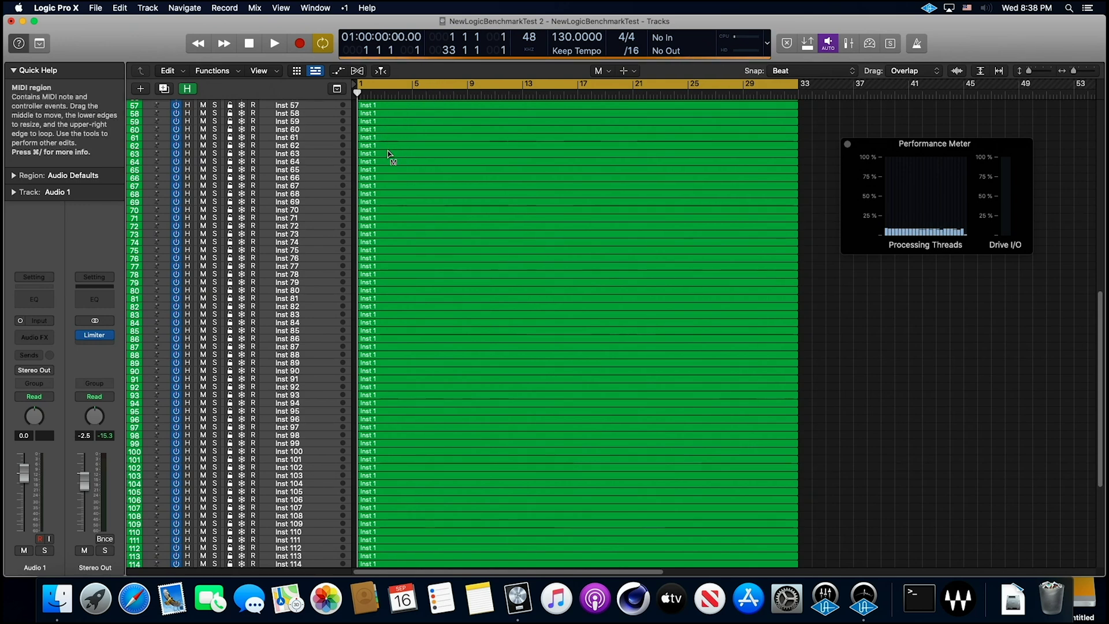
Step: Play all Inst tracks to bar 24 with processing threads near 80%, then stop
click(275, 44)
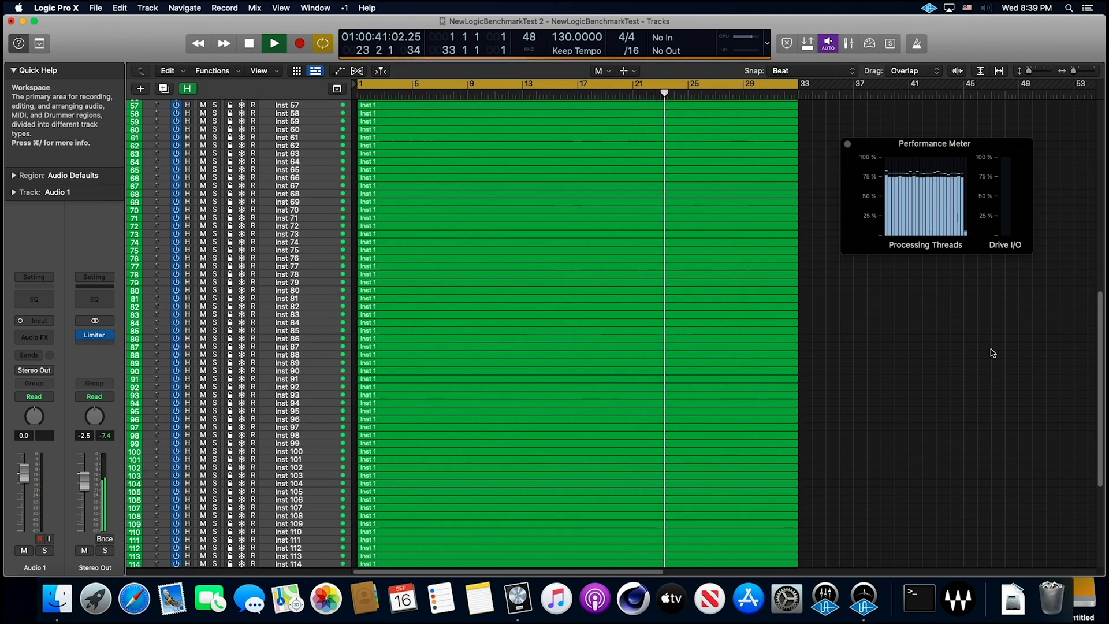
click(251, 45)
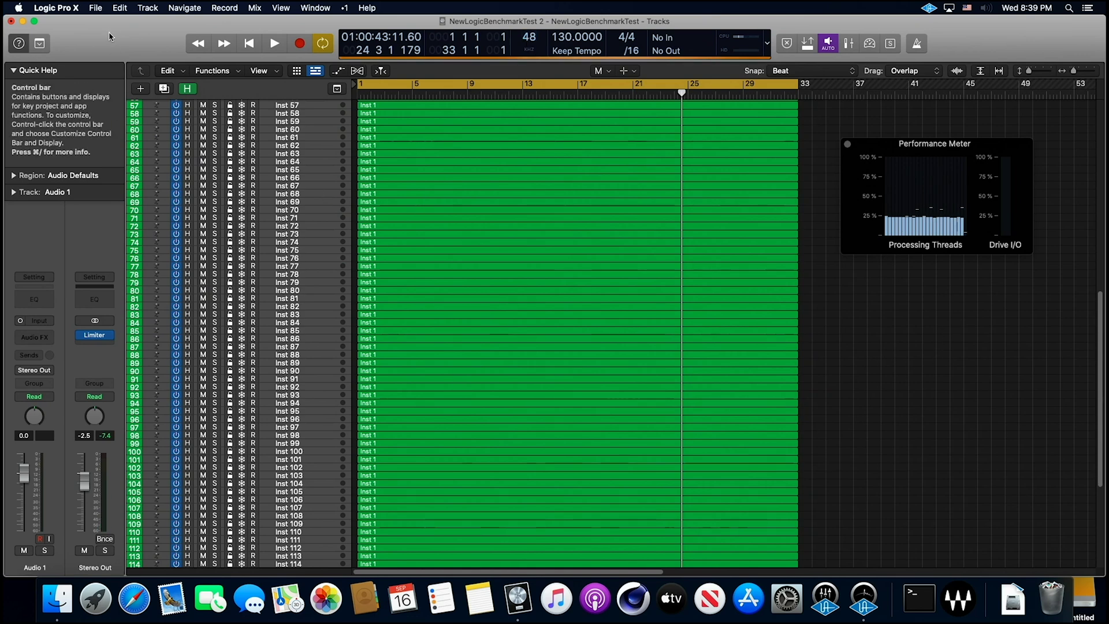
Step: Set the Sample Rate to 96 kHz in Recording Project Settings > Audio, then close both windows
click(56, 8)
mouse_move(87, 40)
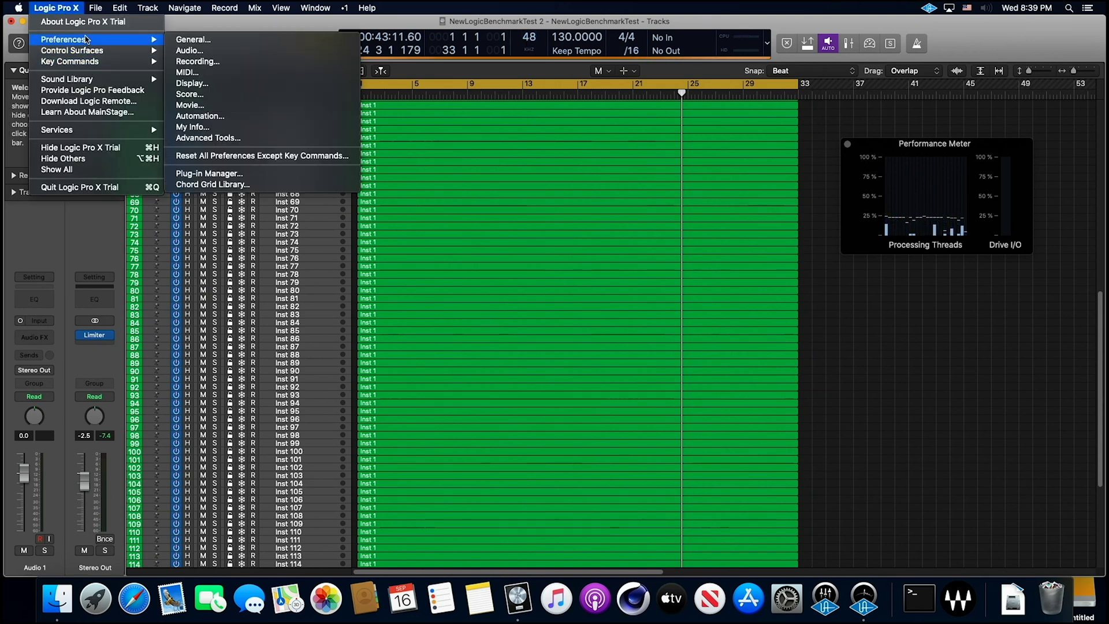
click(210, 62)
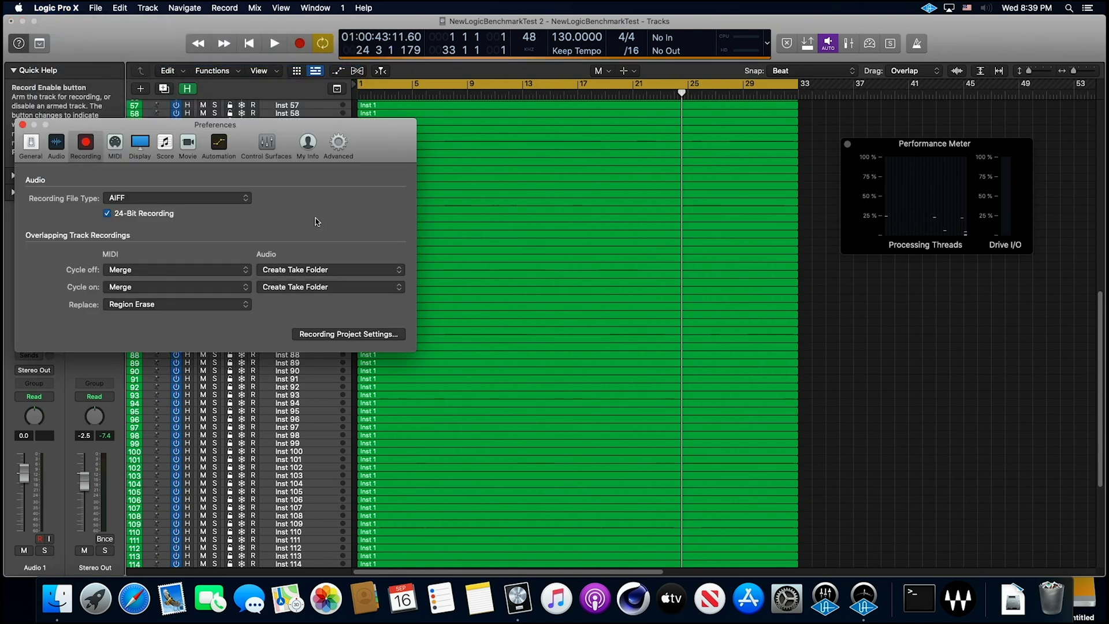
click(349, 334)
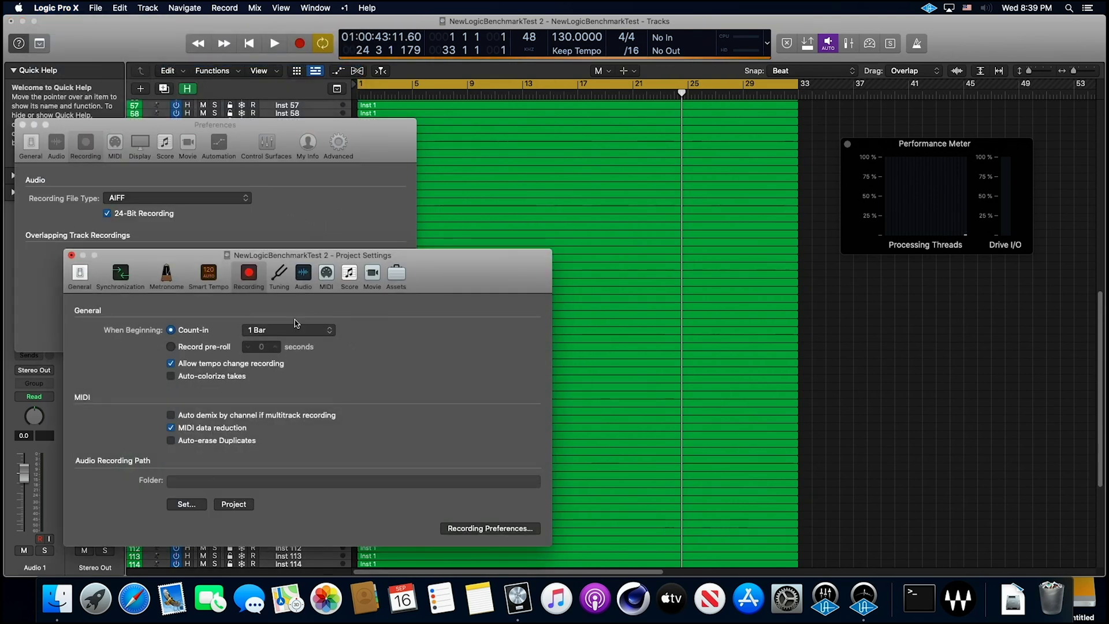
click(303, 276)
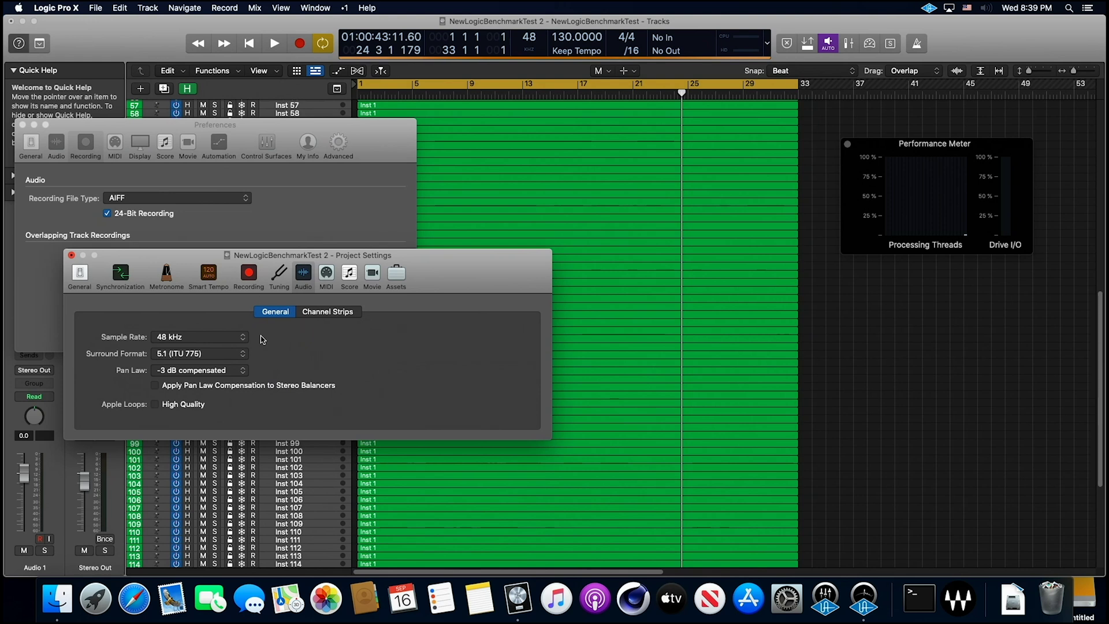
click(247, 339)
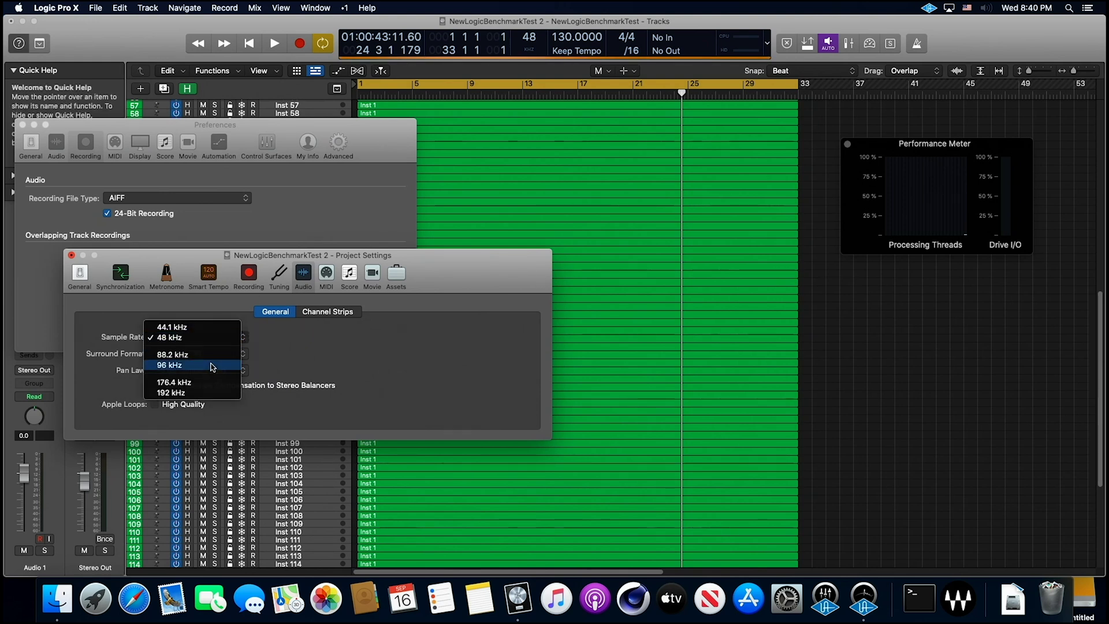
key(Escape)
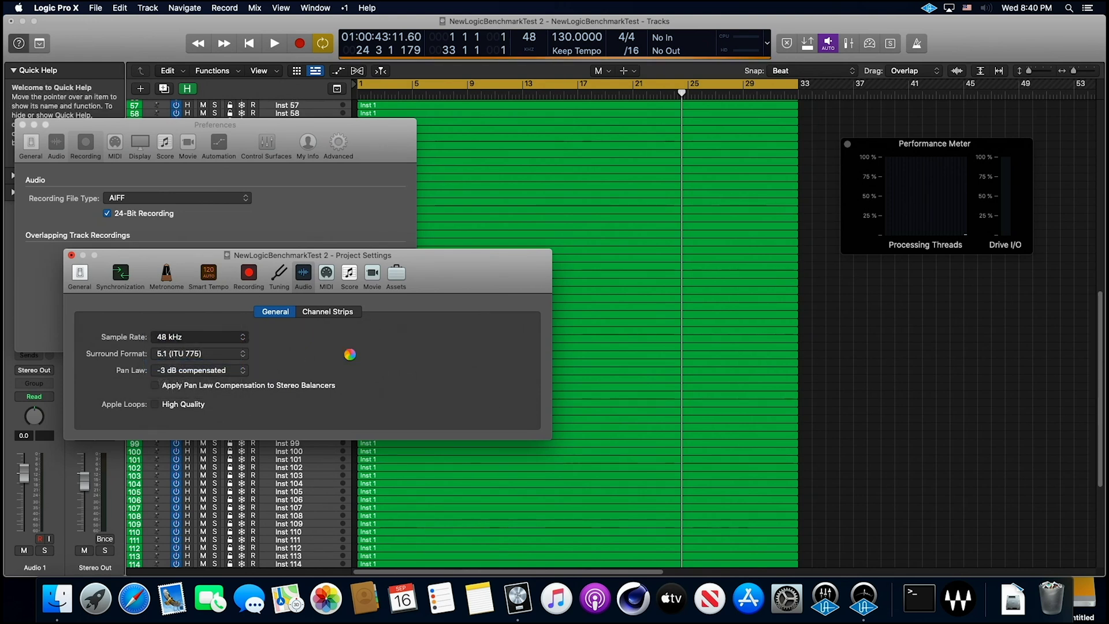
click(82, 256)
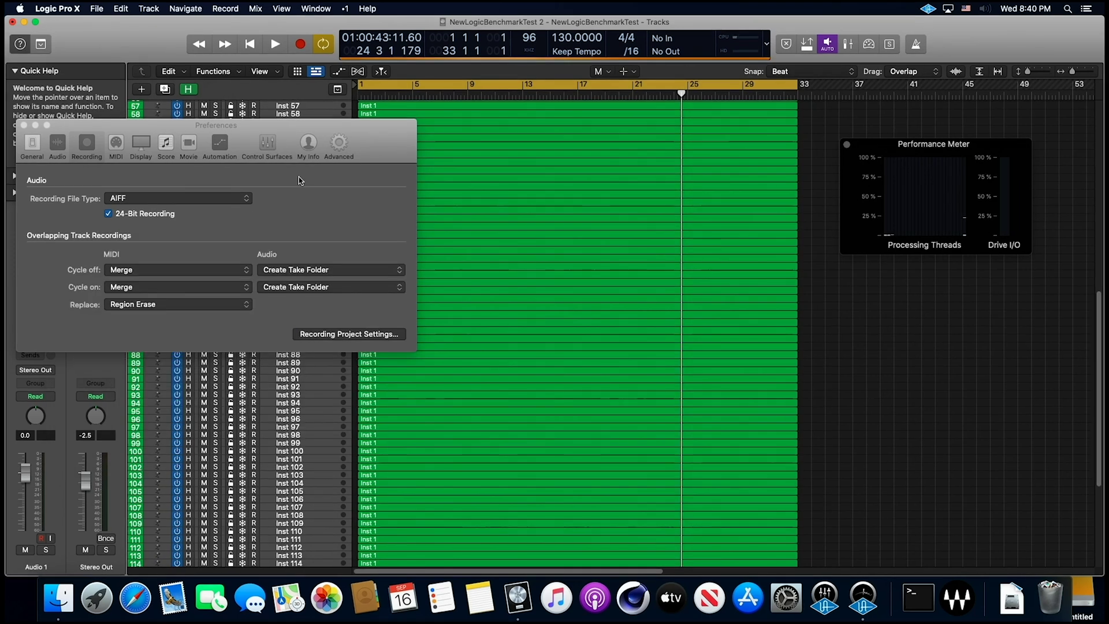
click(24, 126)
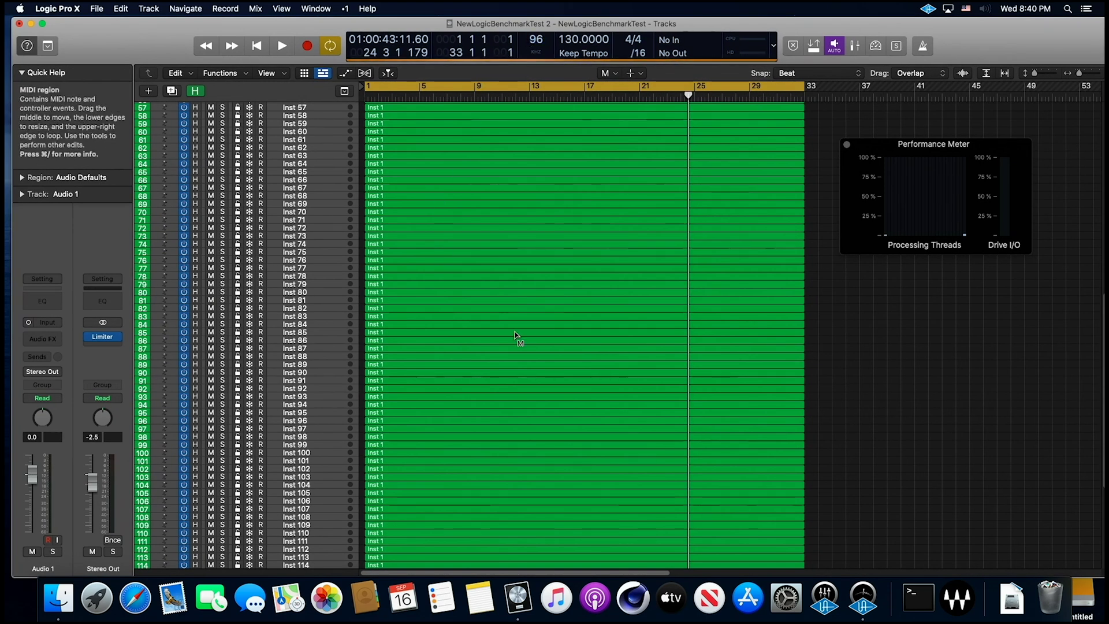
Step: Marquee-select and mute the regions on tracks 51 and below, then return the playhead to bar 1
scroll(903, 393, down, 4)
scroll(903, 393, down, 4)
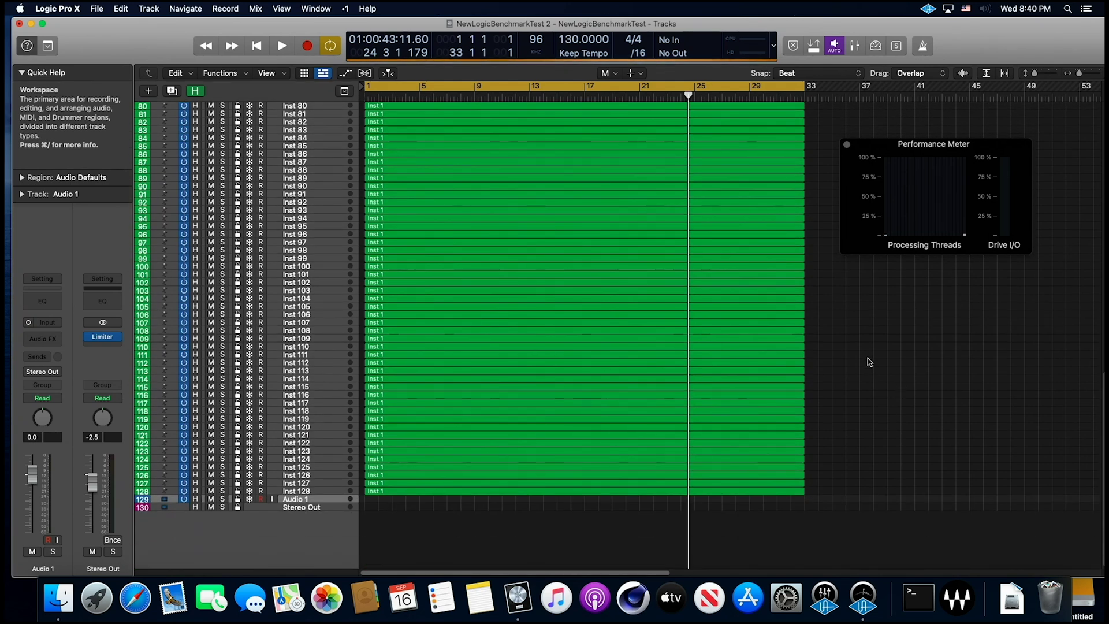
scroll(831, 146, up, 8)
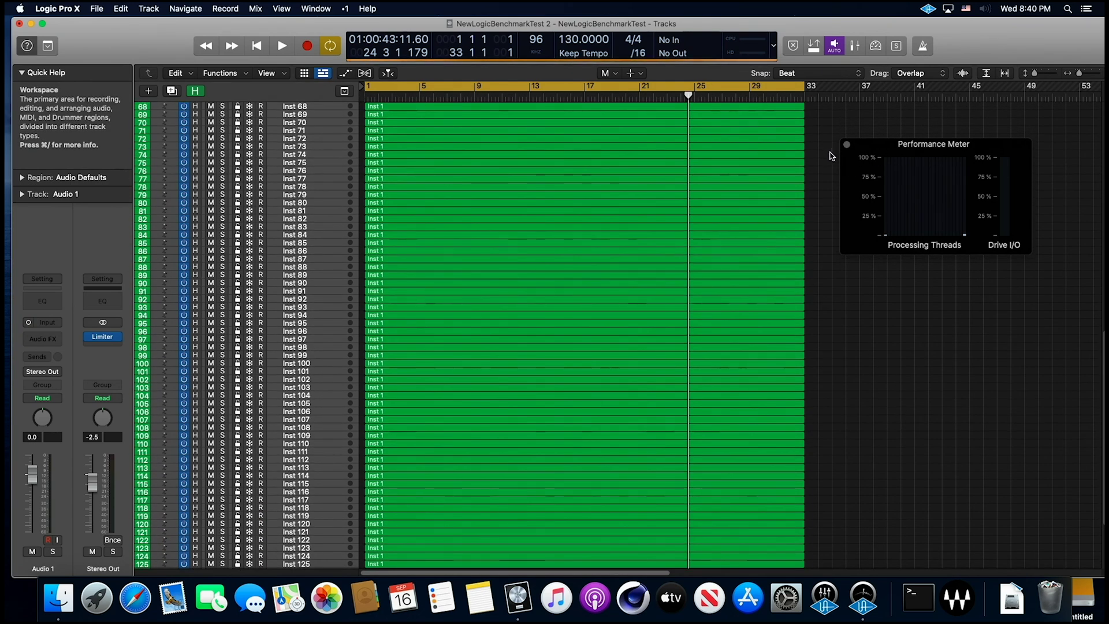
drag(839, 251, 734, 497)
click(910, 416)
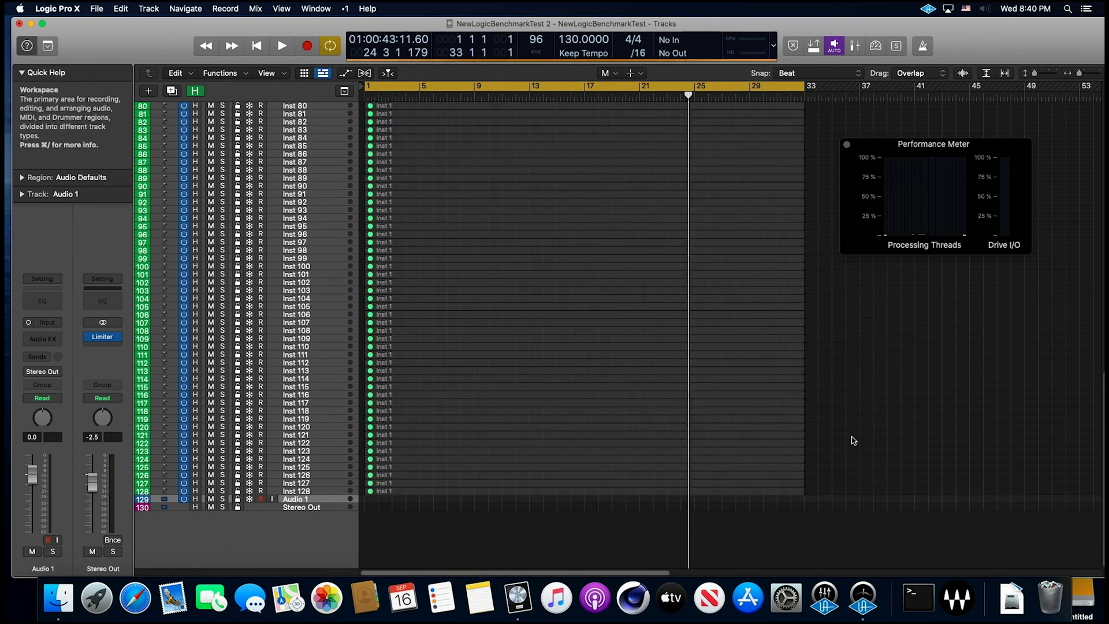
key(super+a)
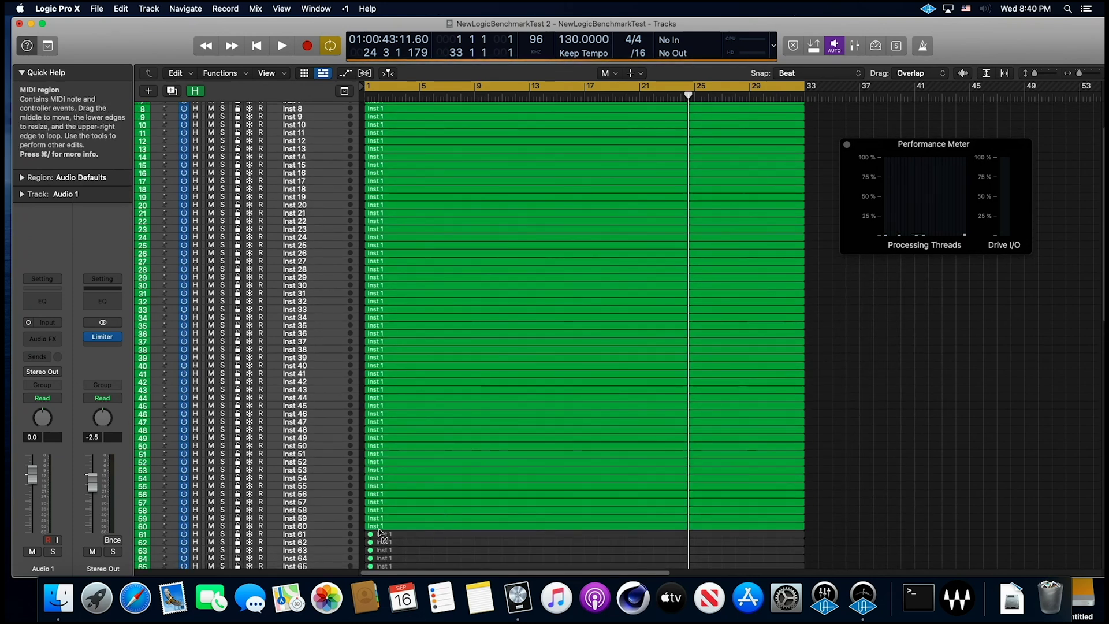
drag(818, 539, 751, 451)
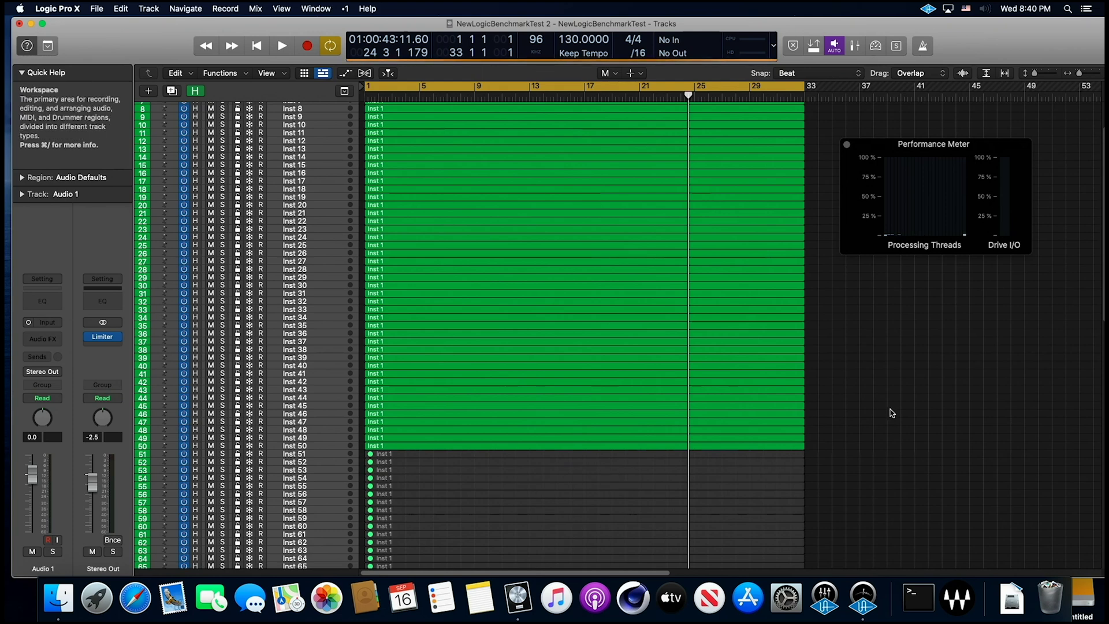
scroll(901, 370, up, 3)
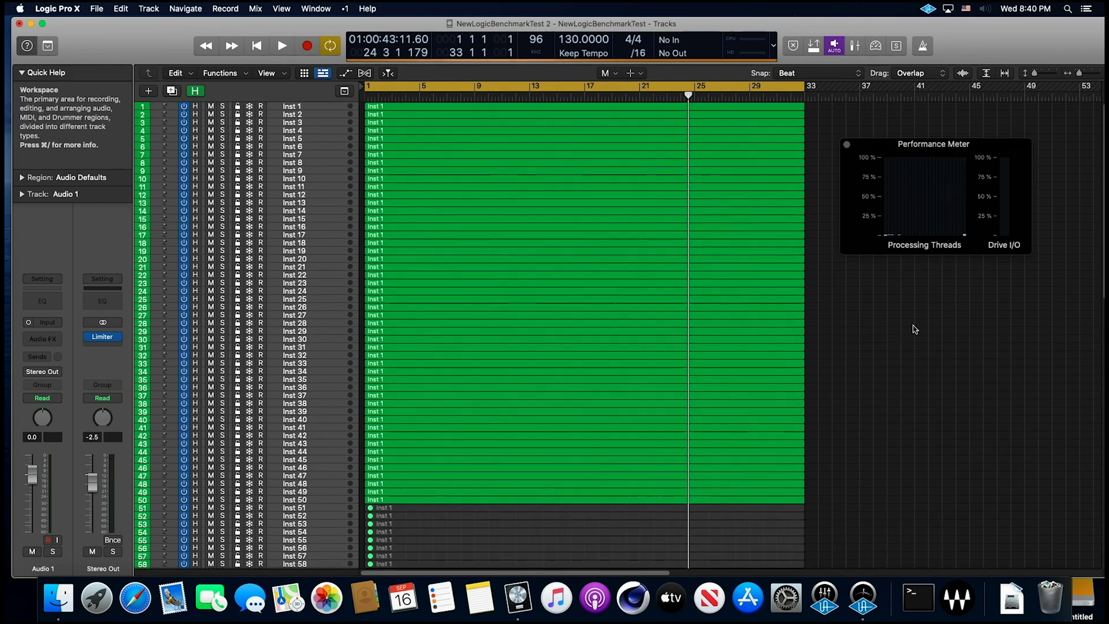
click(256, 46)
Step: Play the 96 kHz project with 50 active Inst tracks until it stops at bar 9
click(281, 45)
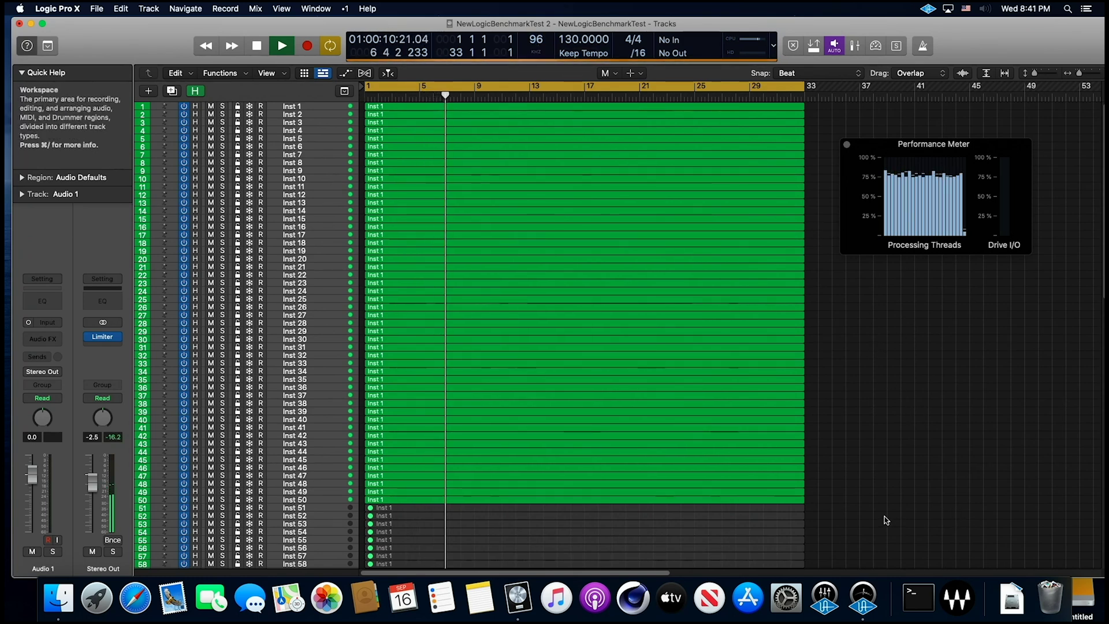
scroll(912, 424, down, 1)
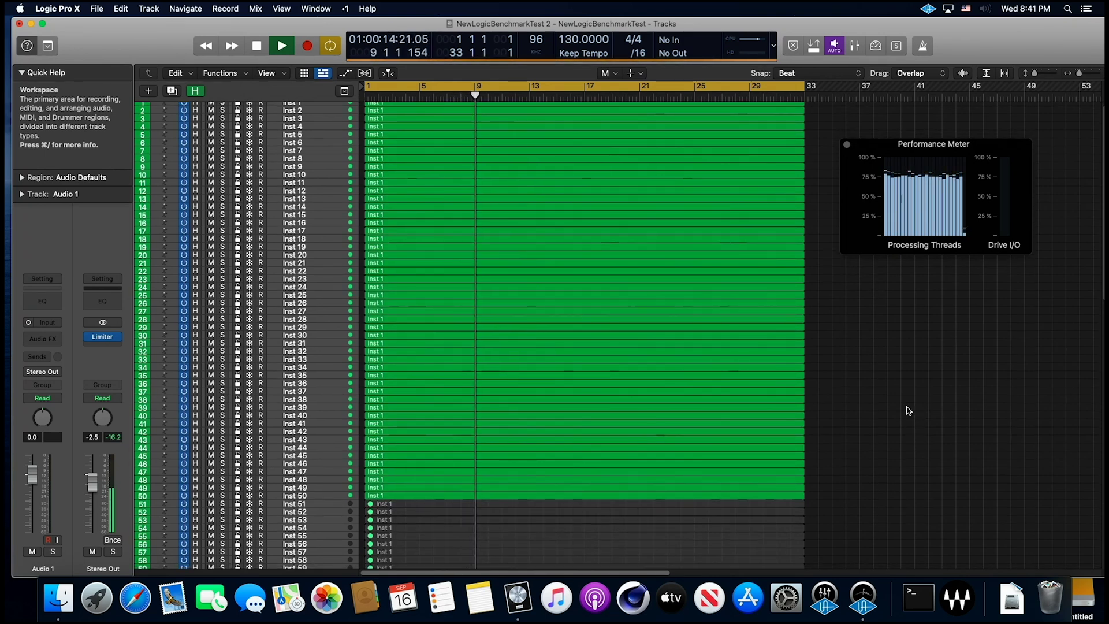
scroll(902, 420, down, 10)
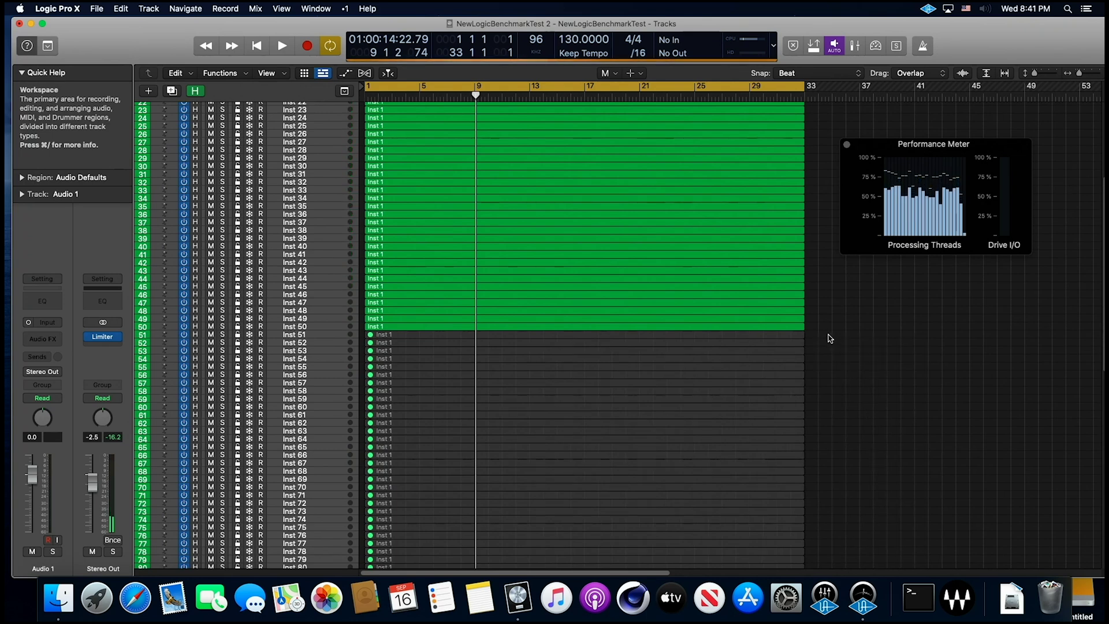
Step: Unmute the Inst 51–70 regions with the Mute tool and replay the 70-track project from bar 1
drag(842, 426, 733, 486)
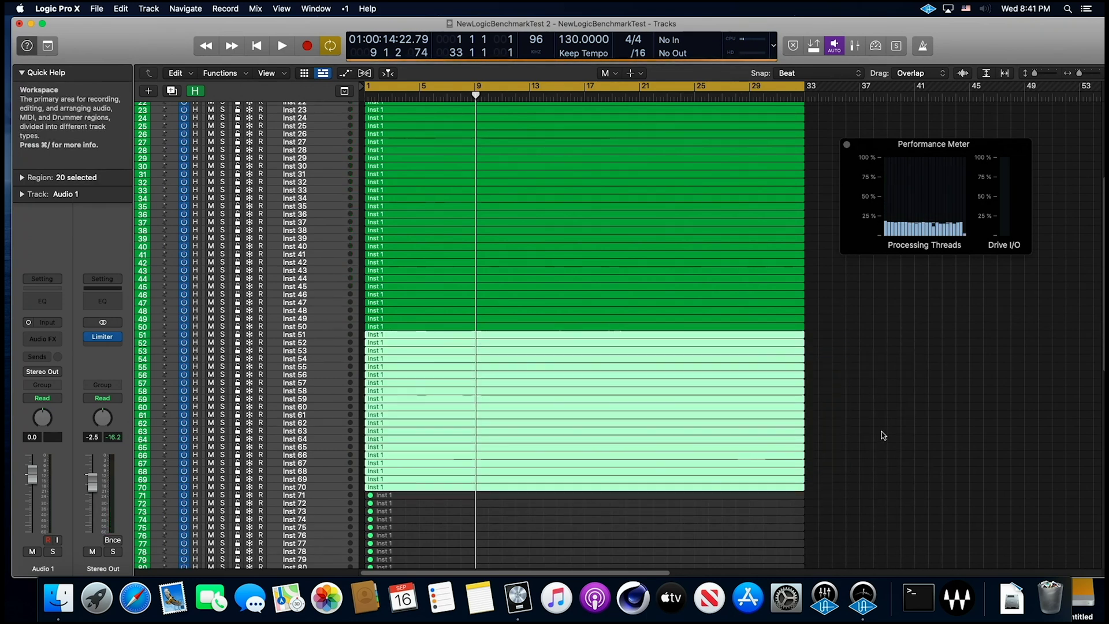
click(880, 439)
click(257, 45)
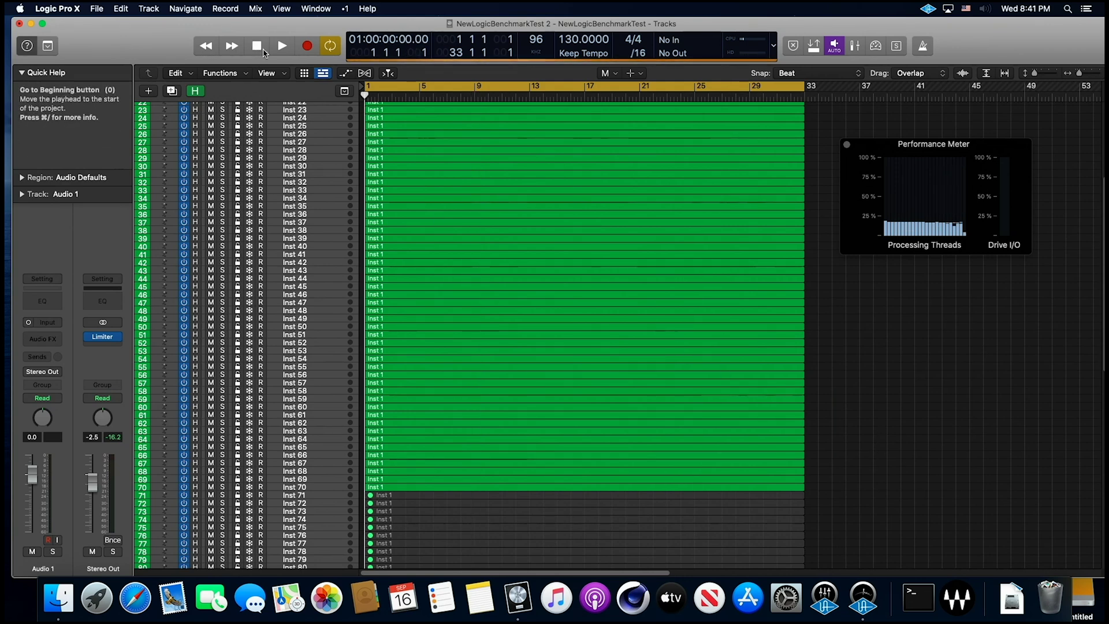
click(282, 45)
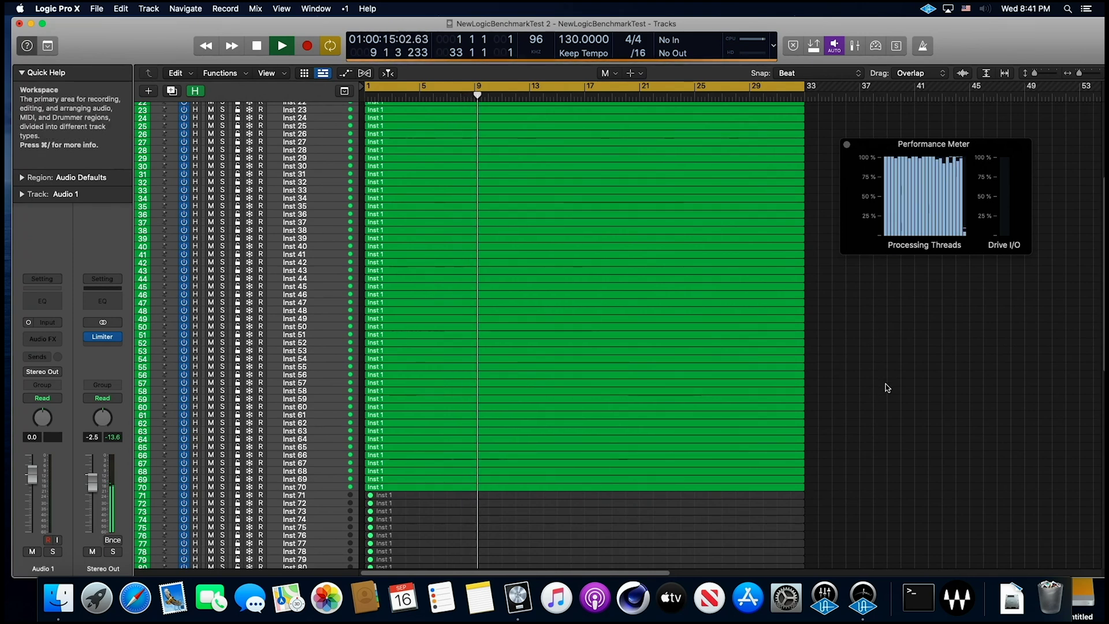
scroll(883, 389, down, 8)
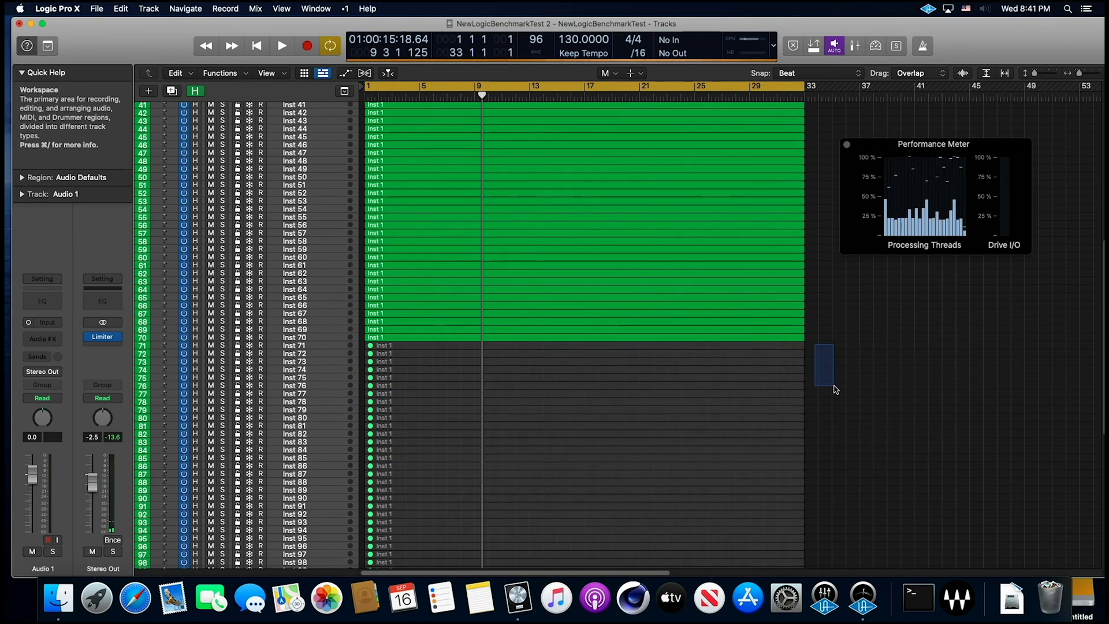
Step: Unmute the Inst 71–80 regions, deselect them, and play from the beginning with 80 tracks
drag(818, 400, 753, 418)
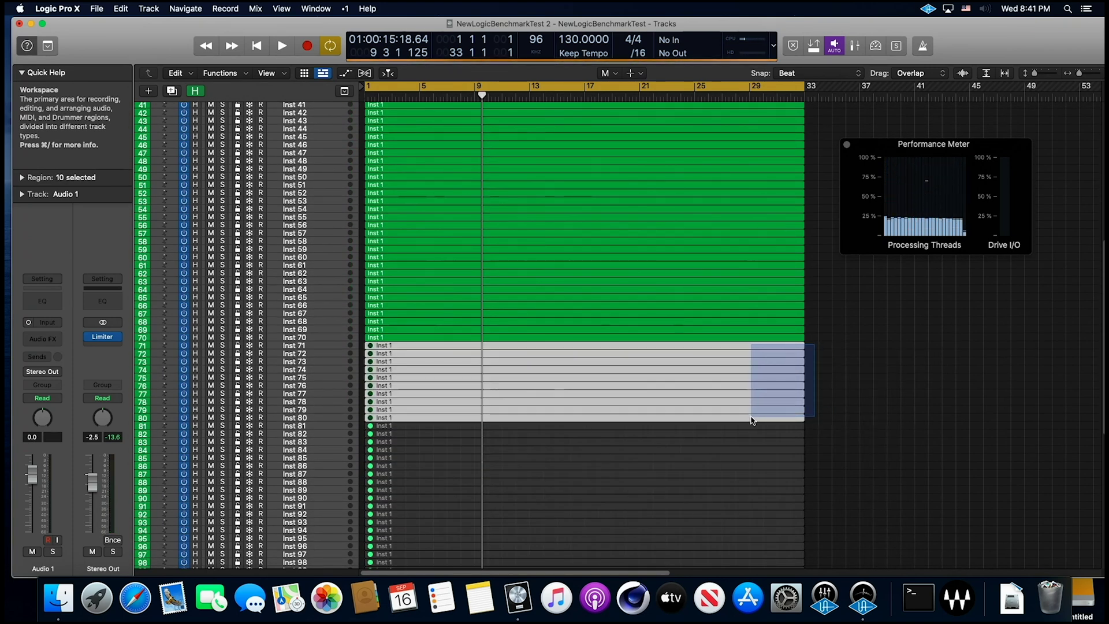
click(733, 409)
click(884, 384)
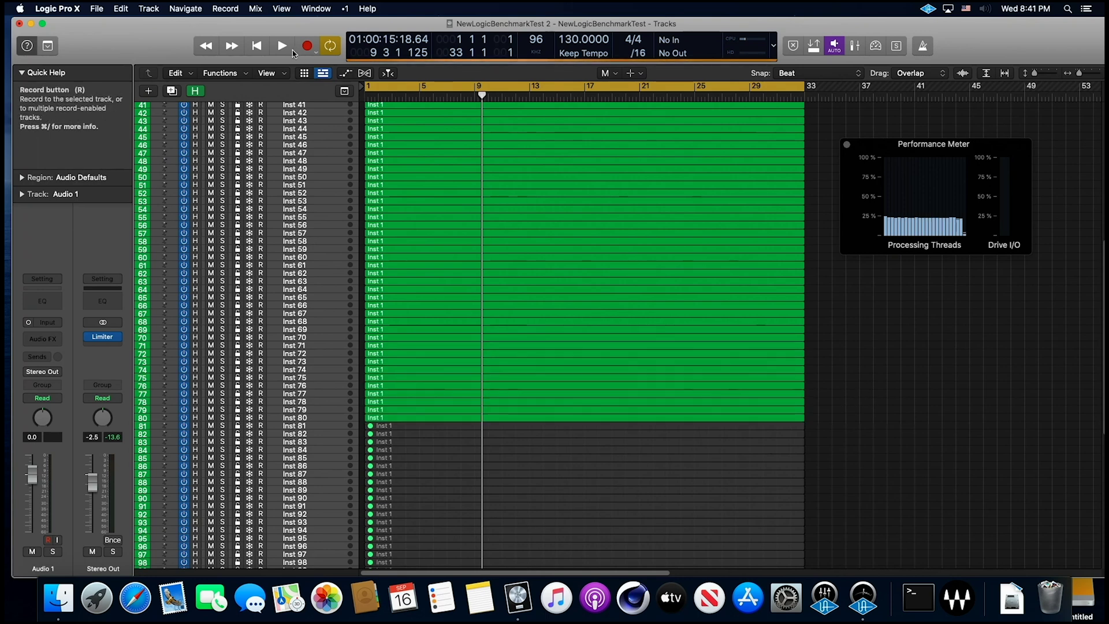
click(258, 47)
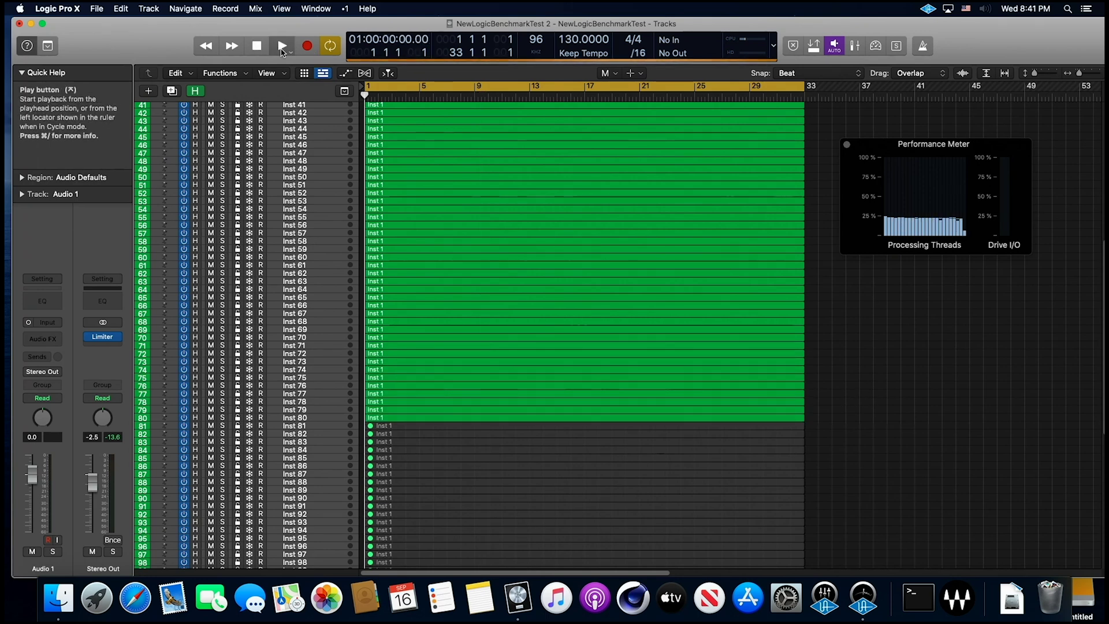
click(282, 51)
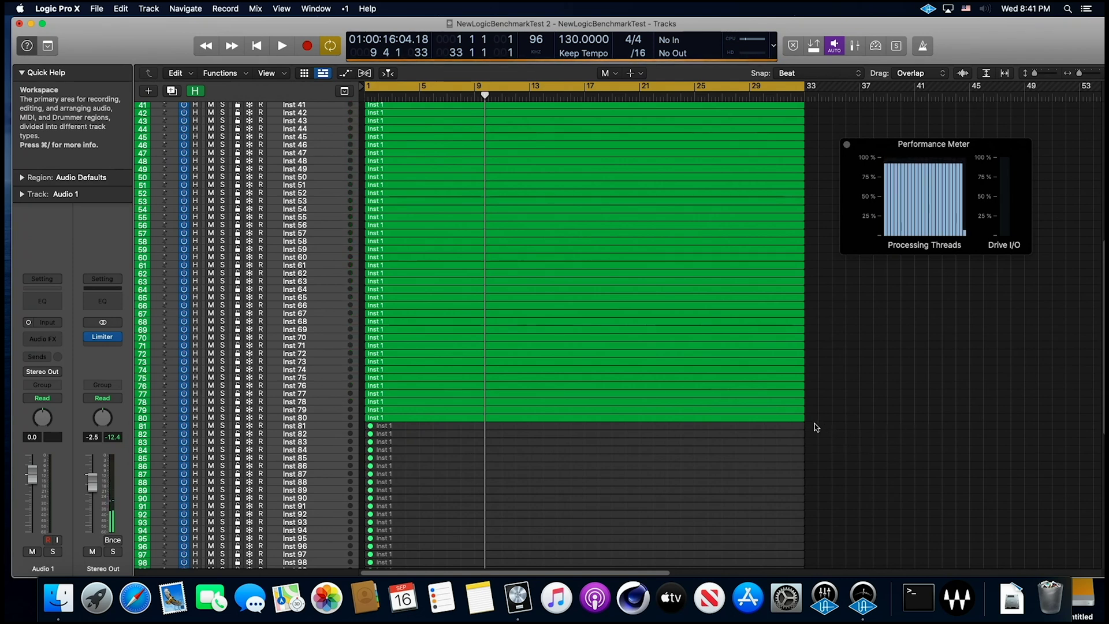
Step: Activate the Inst 81–85 regions, then run the 85-track project from the start and stop it
drag(830, 477, 624, 464)
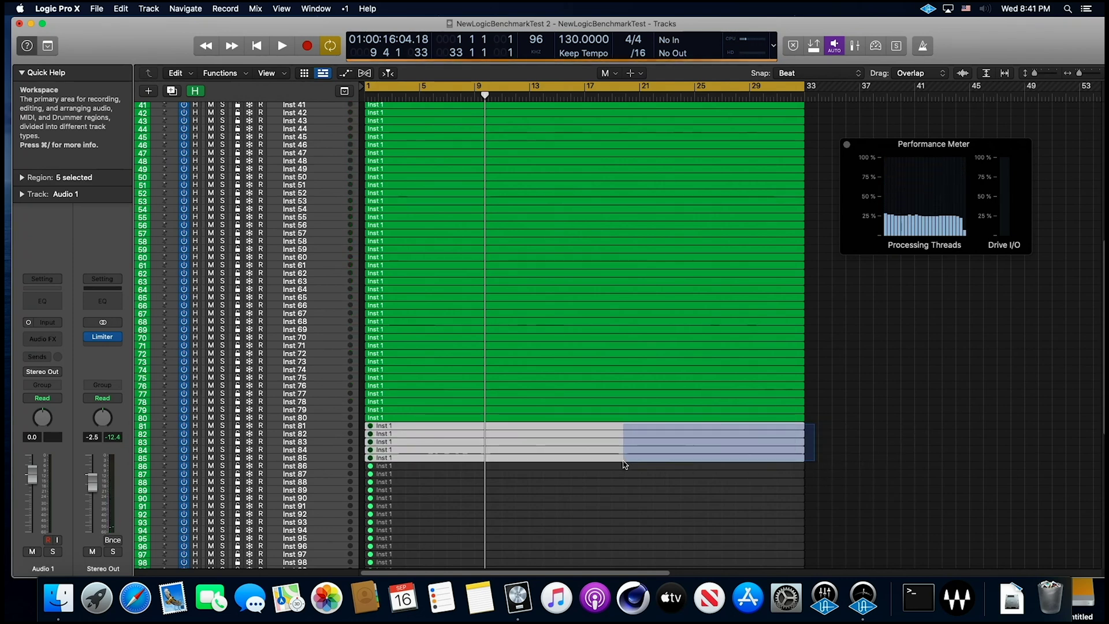
click(894, 414)
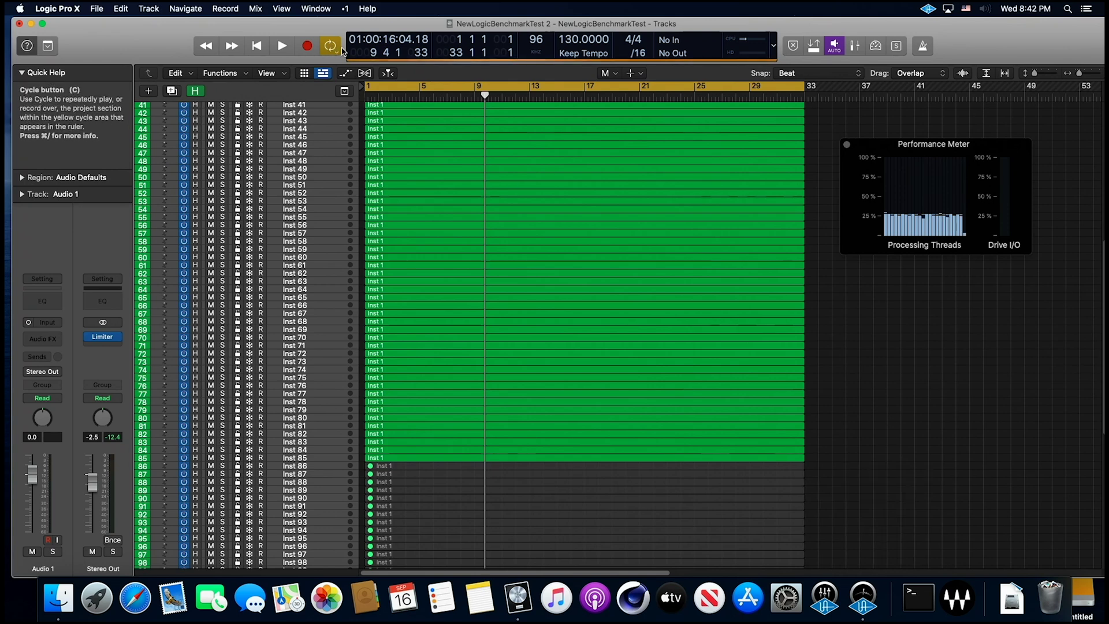
click(256, 46)
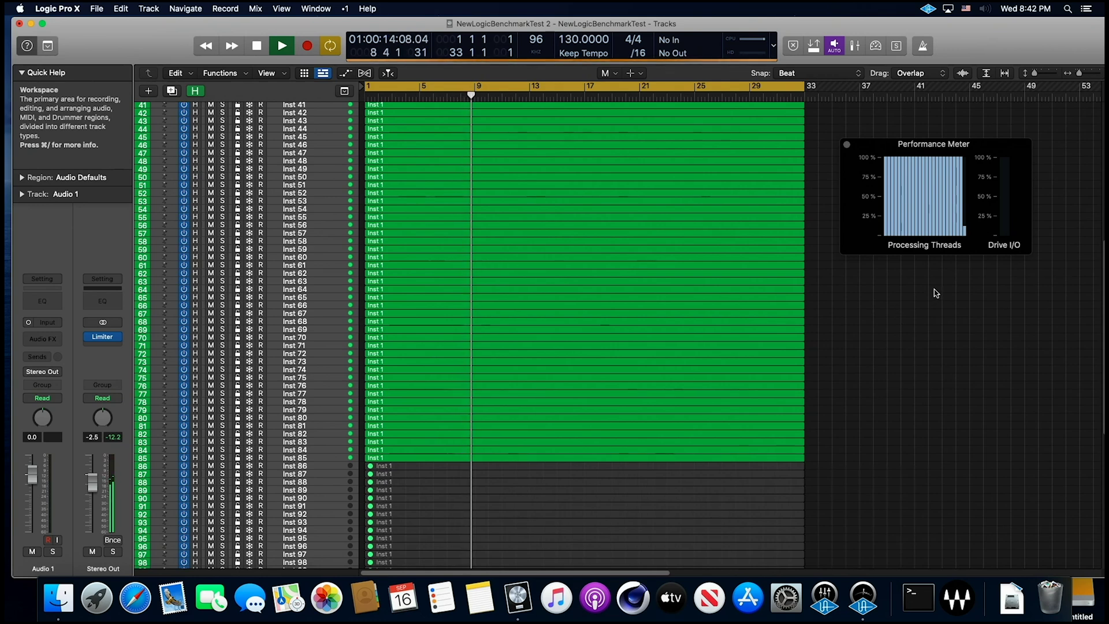
key(space)
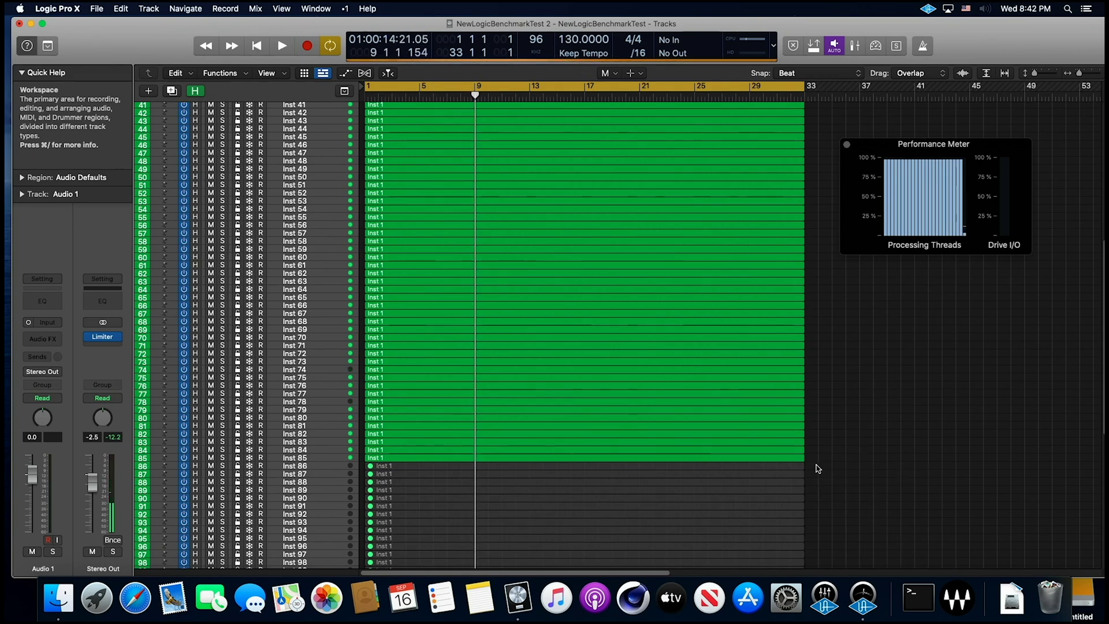
Step: Activate the Inst 86–90 regions, play 90 tracks from the start, and dismiss the System Overload alert
drag(817, 468, 842, 463)
click(257, 45)
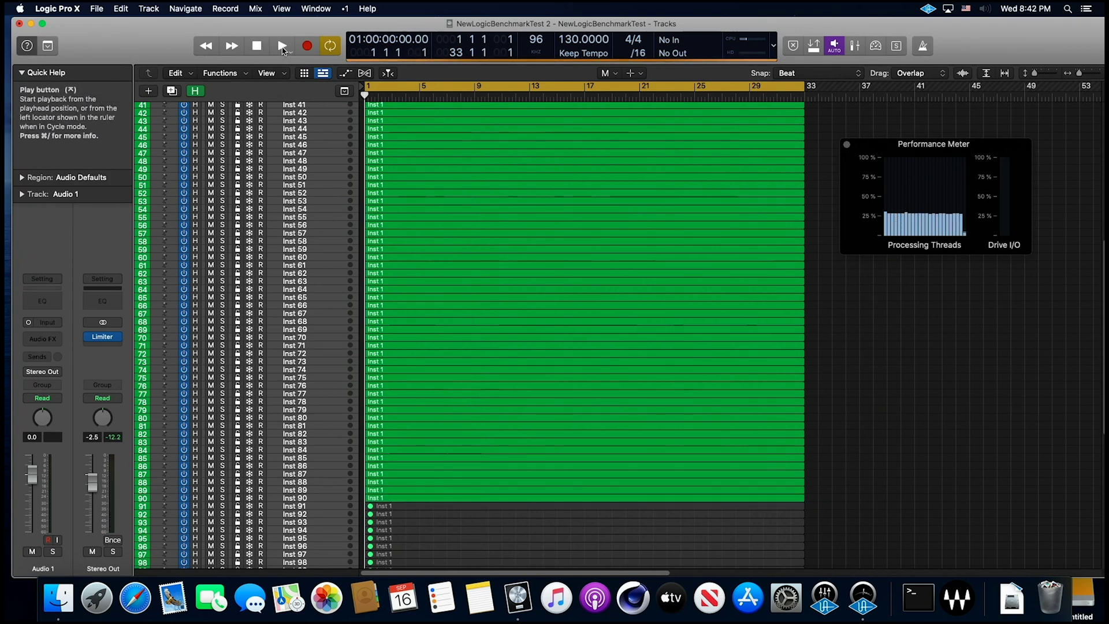
click(283, 46)
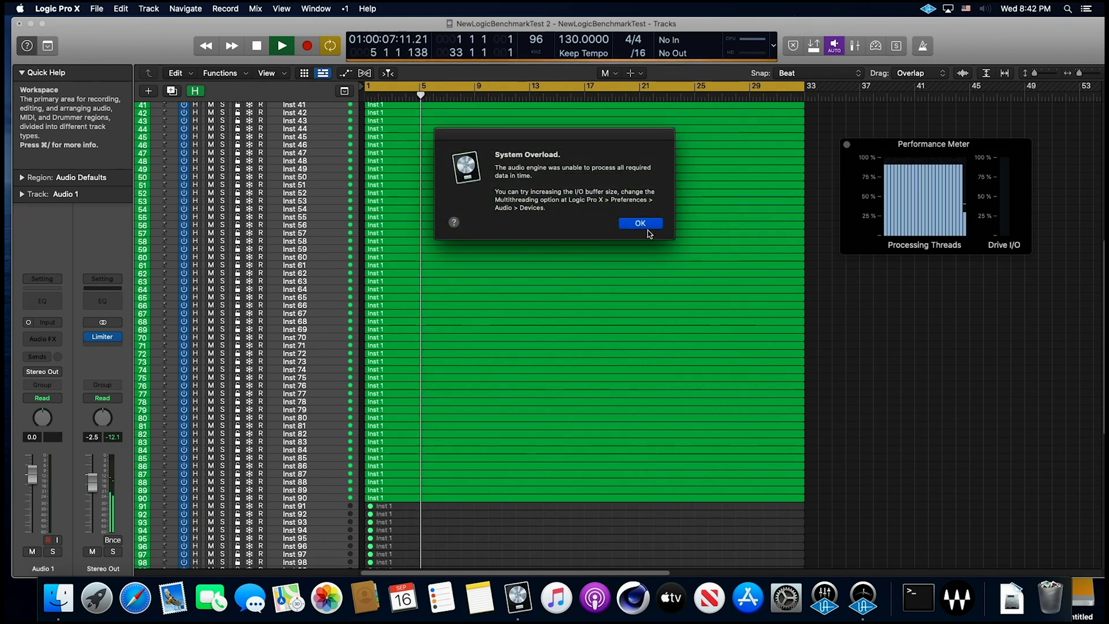
click(641, 224)
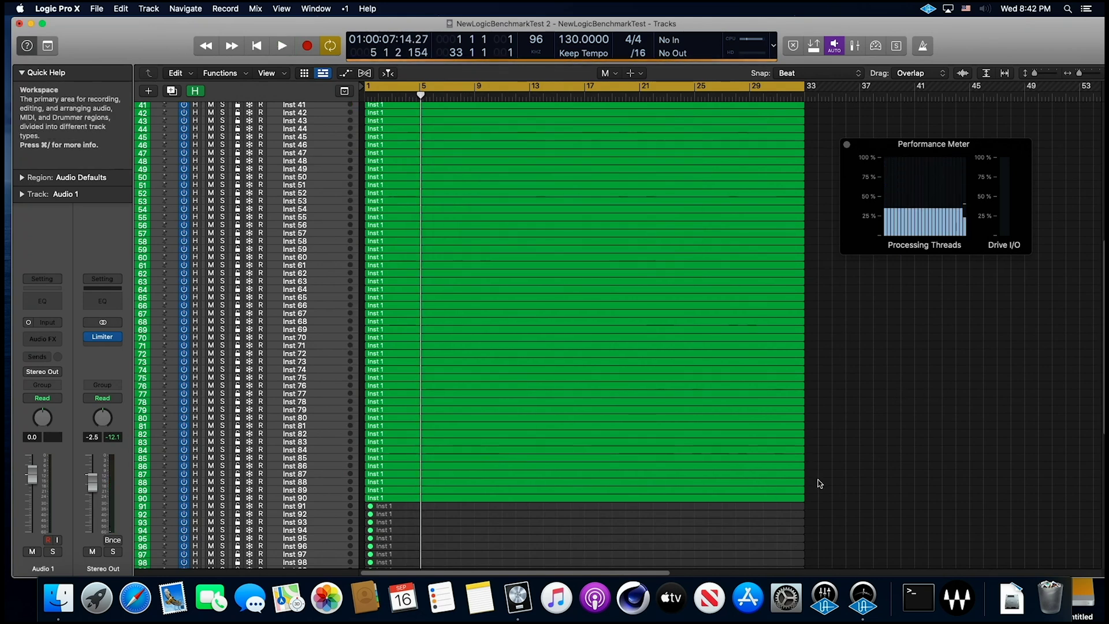
Step: Mute the Inst 89–90 regions again, leaving 88 active tracks
drag(816, 481, 796, 507)
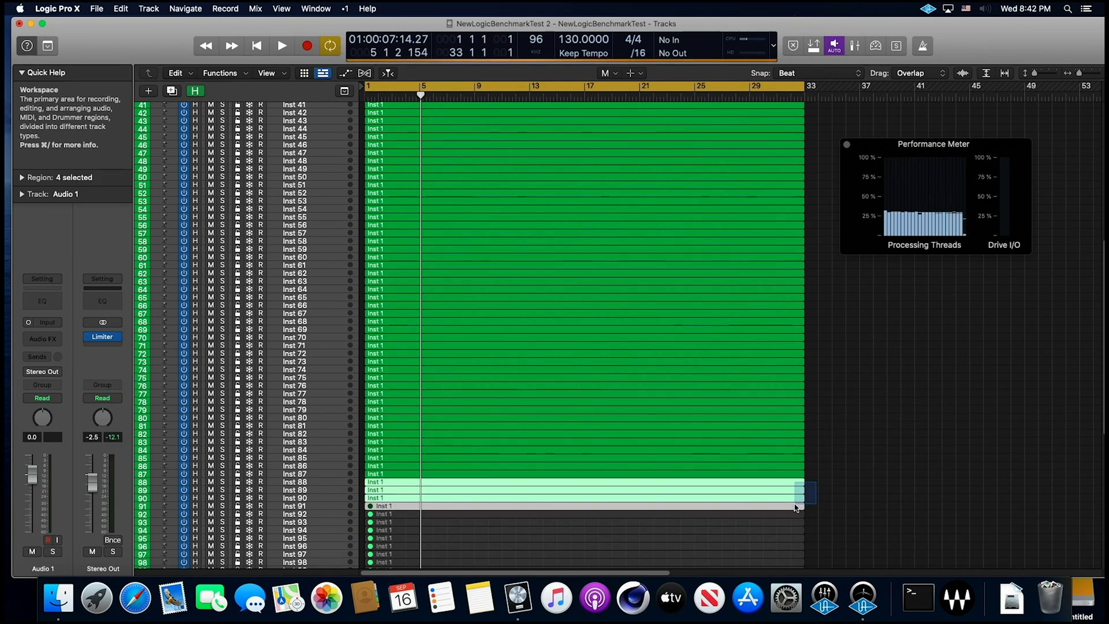
click(832, 489)
mouse_move(817, 491)
mouse_down()
mouse_move(808, 507)
mouse_move(796, 498)
mouse_up()
key(Delete)
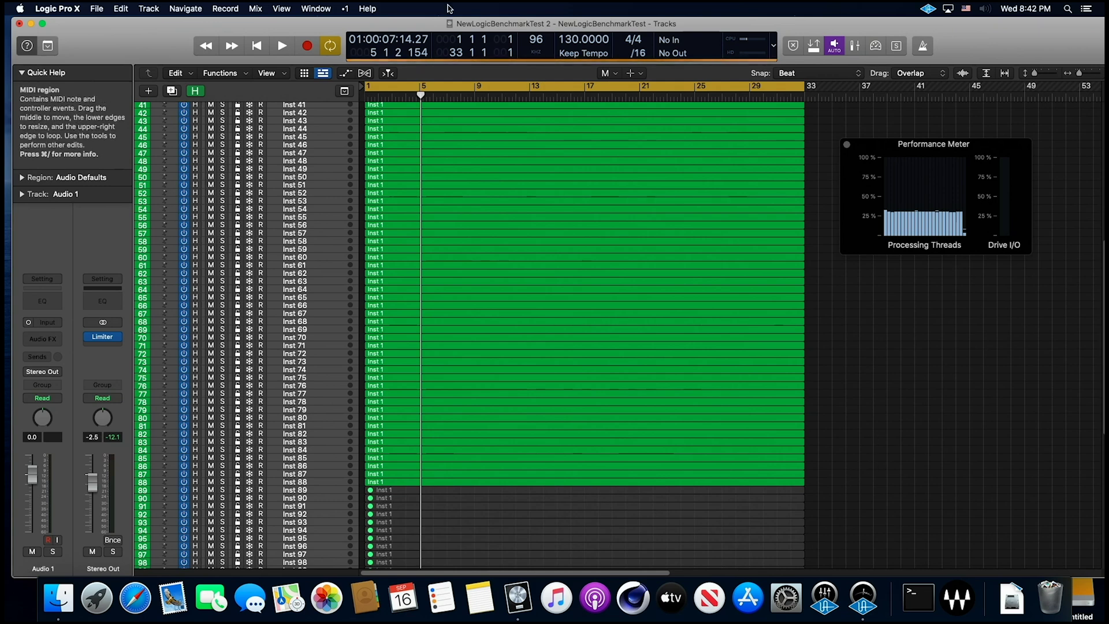
Step: Play the 88-track project from the beginning, stopping near bar 11
click(257, 45)
click(281, 47)
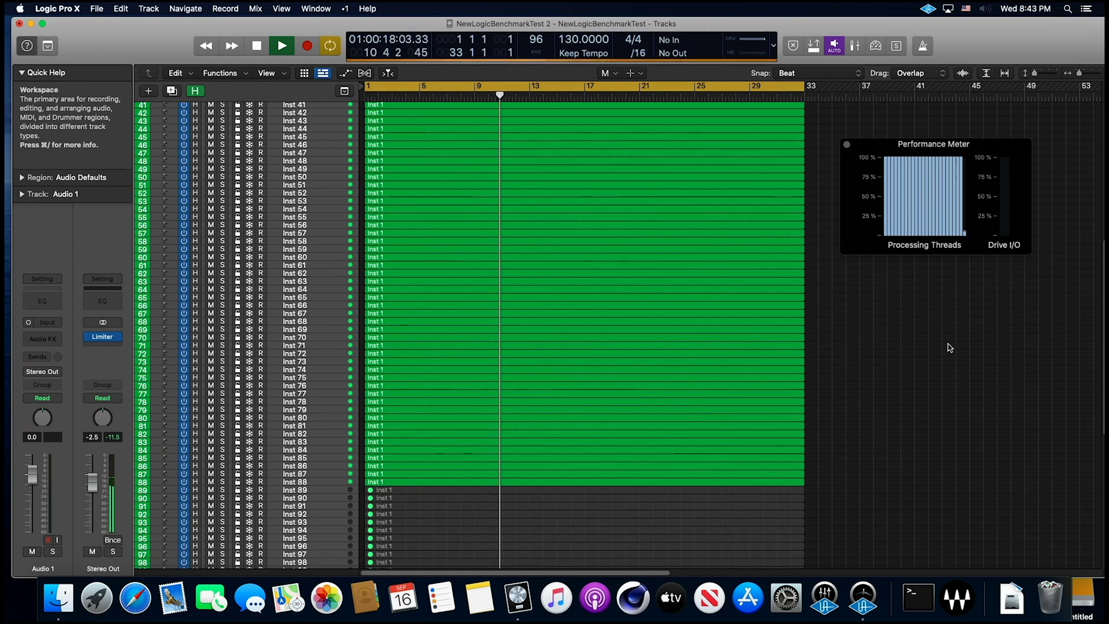
key(space)
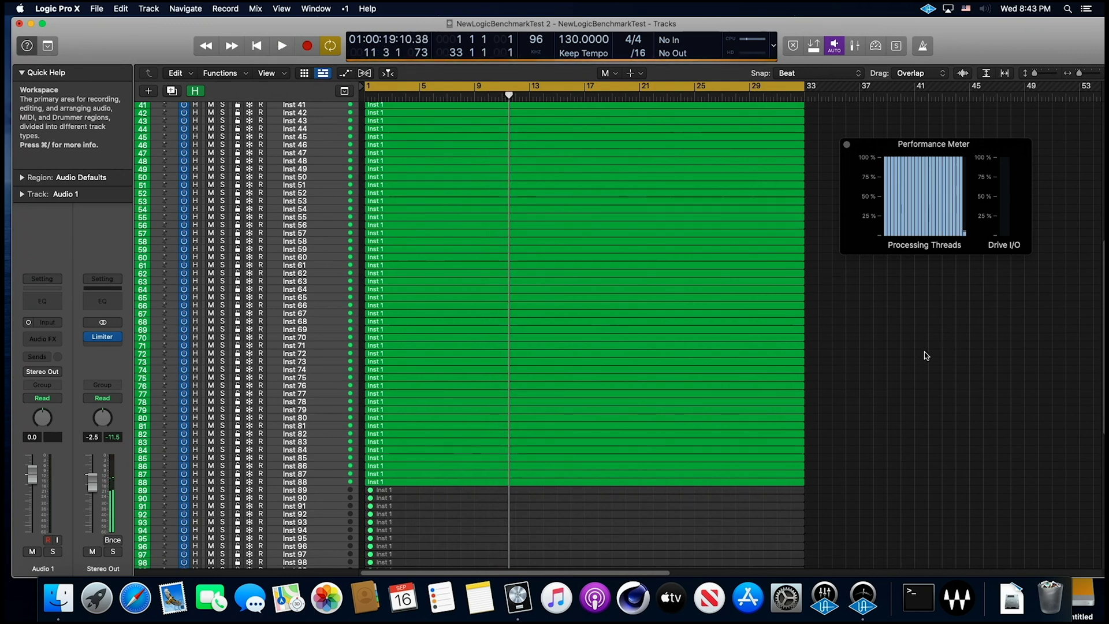
Step: Scroll the track list back to the top and look through the Logic Pro X and File menus
scroll(918, 355, up, 10)
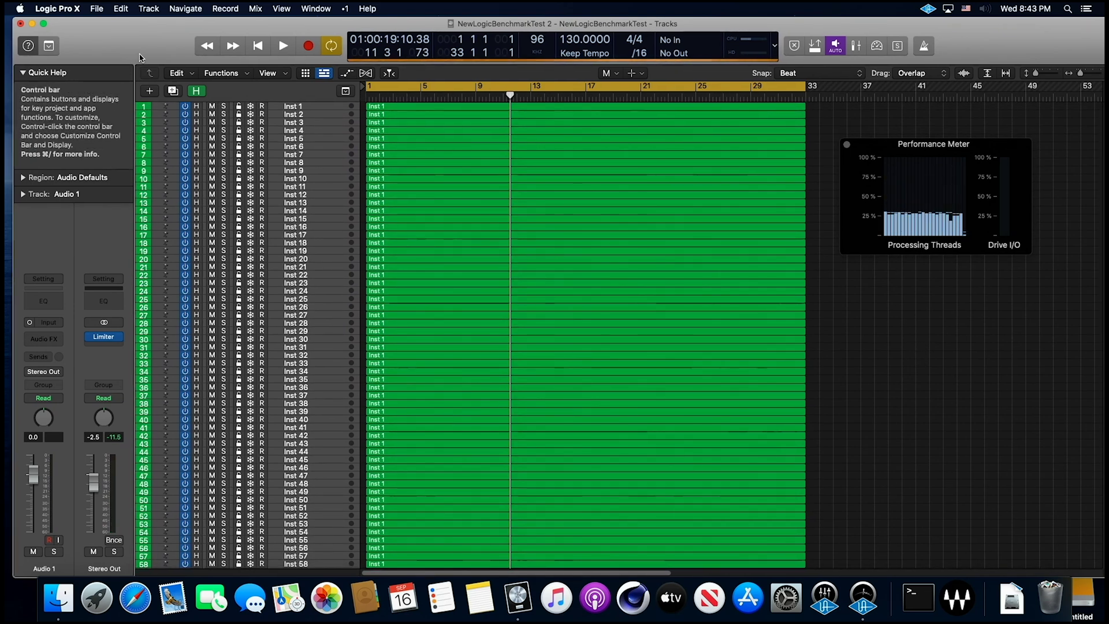
drag(138, 58, 142, 58)
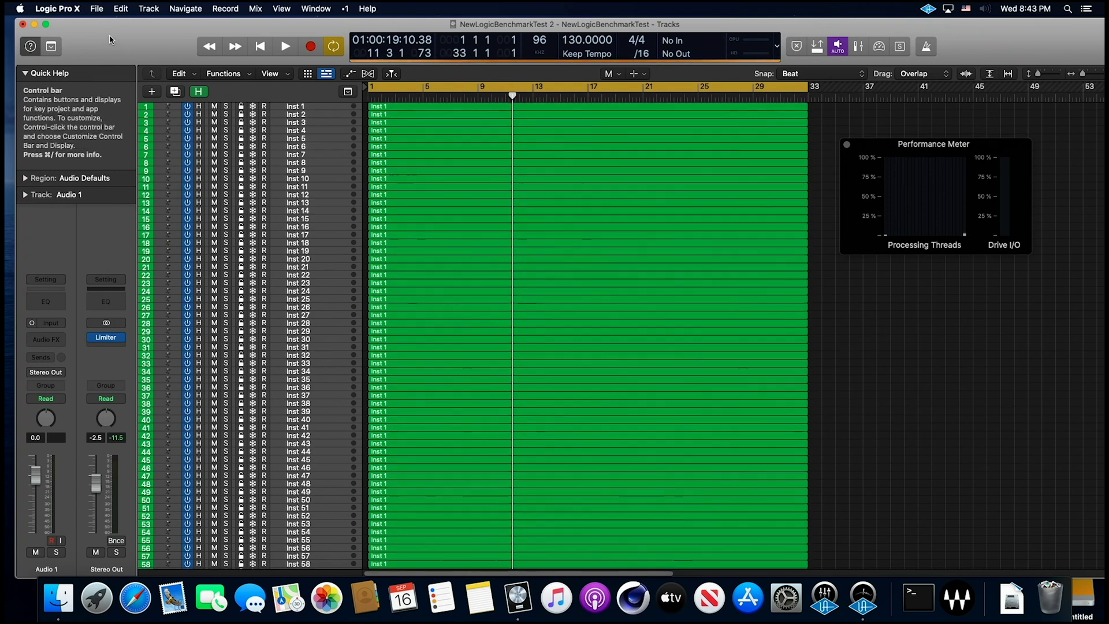
click(98, 9)
mouse_move(68, 11)
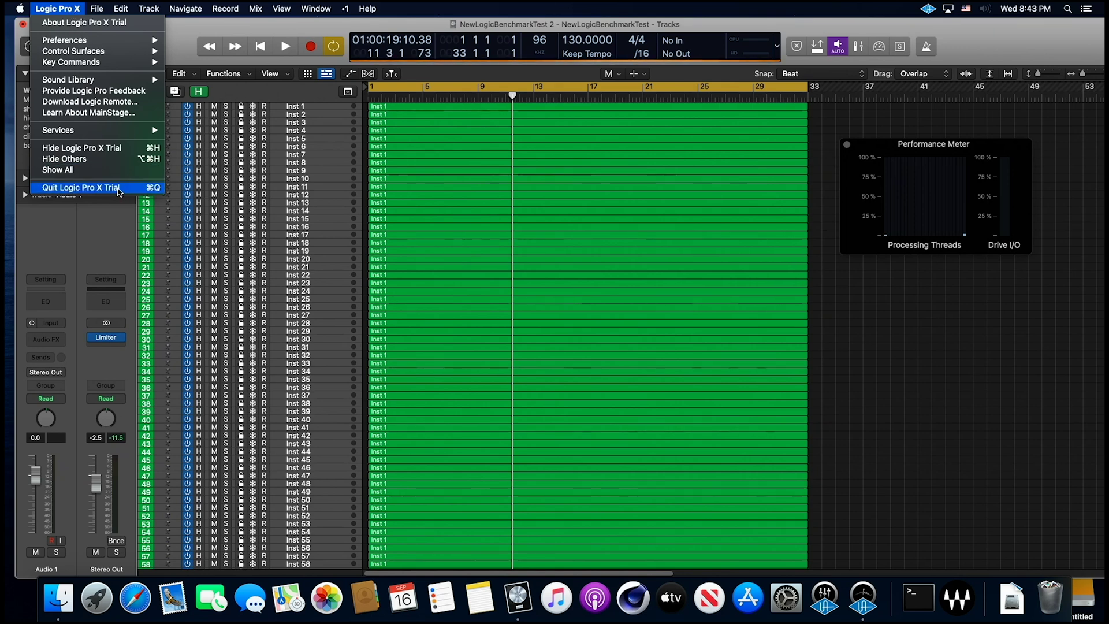
click(270, 28)
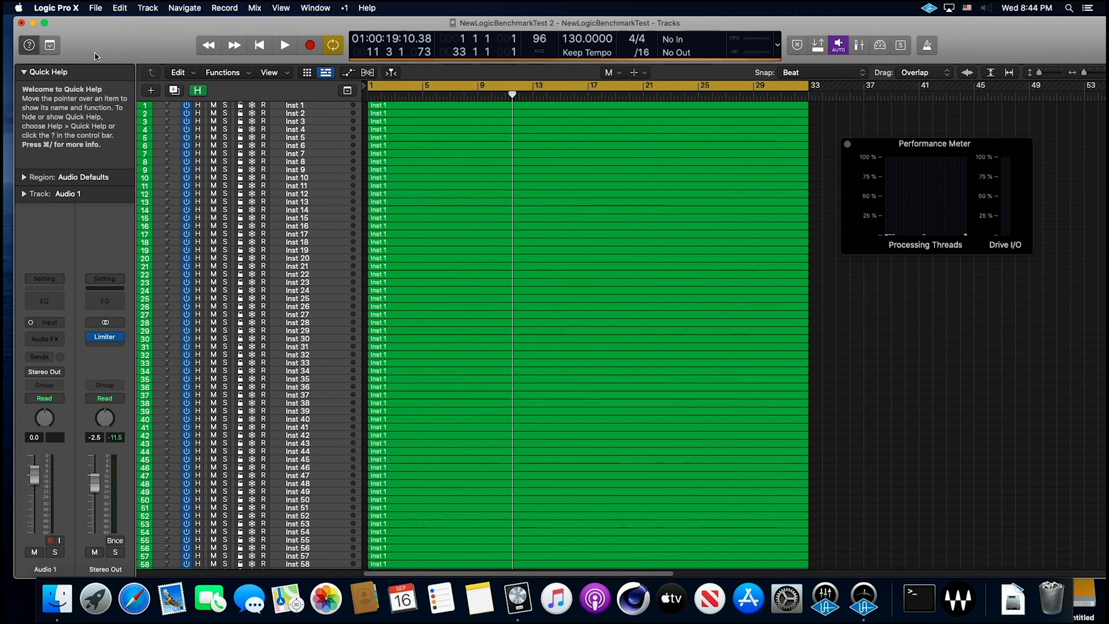
click(95, 7)
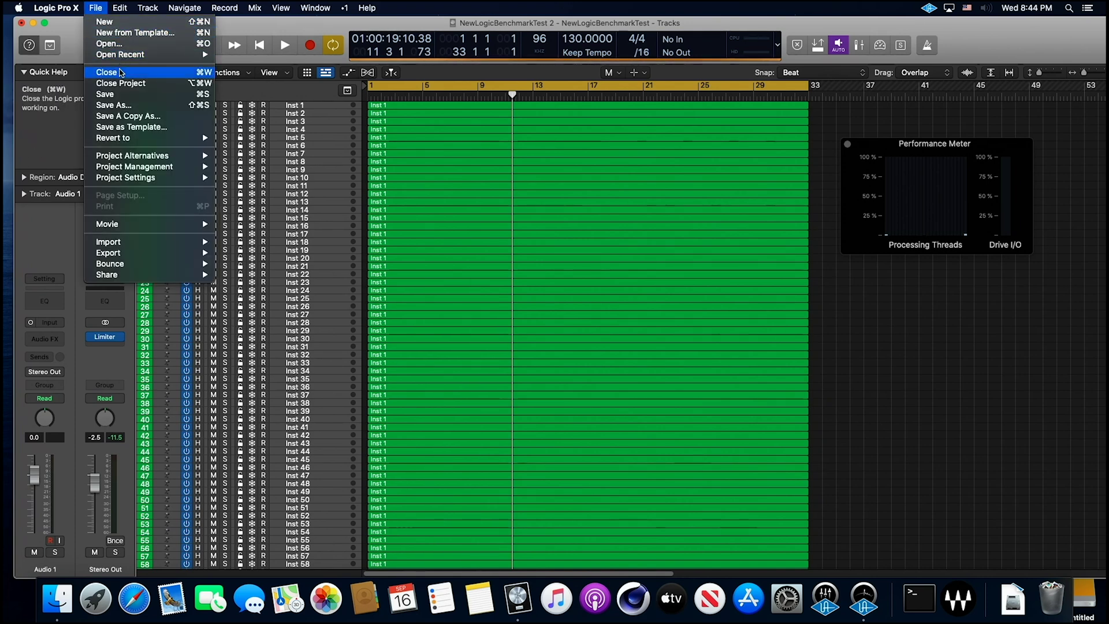
Step: Close the benchmark project with File > Close, choosing Don't Save
click(109, 72)
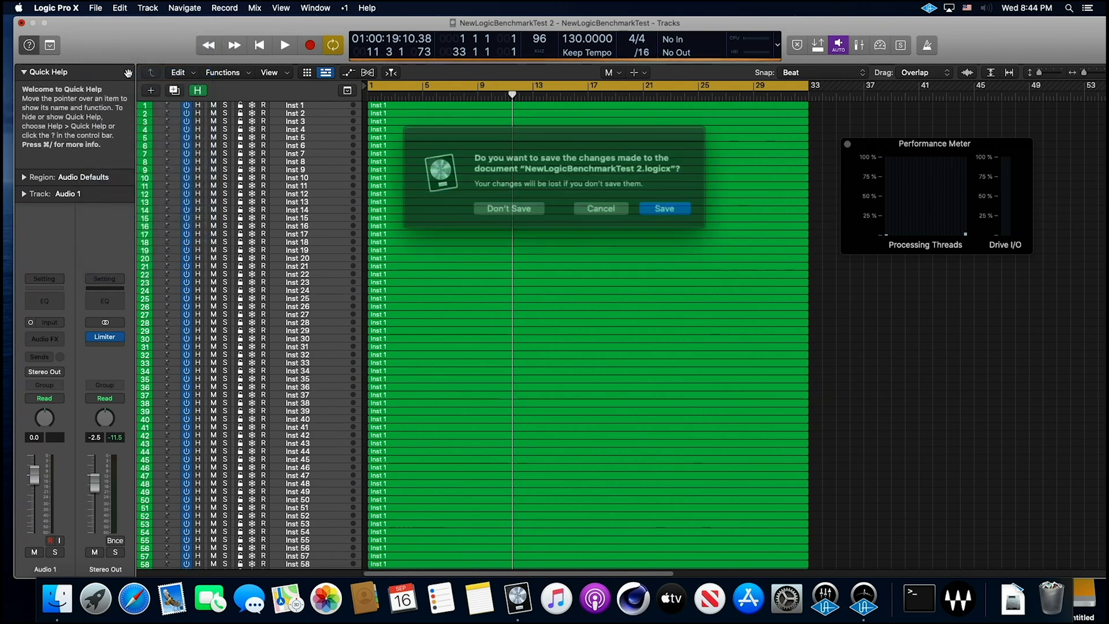
click(519, 206)
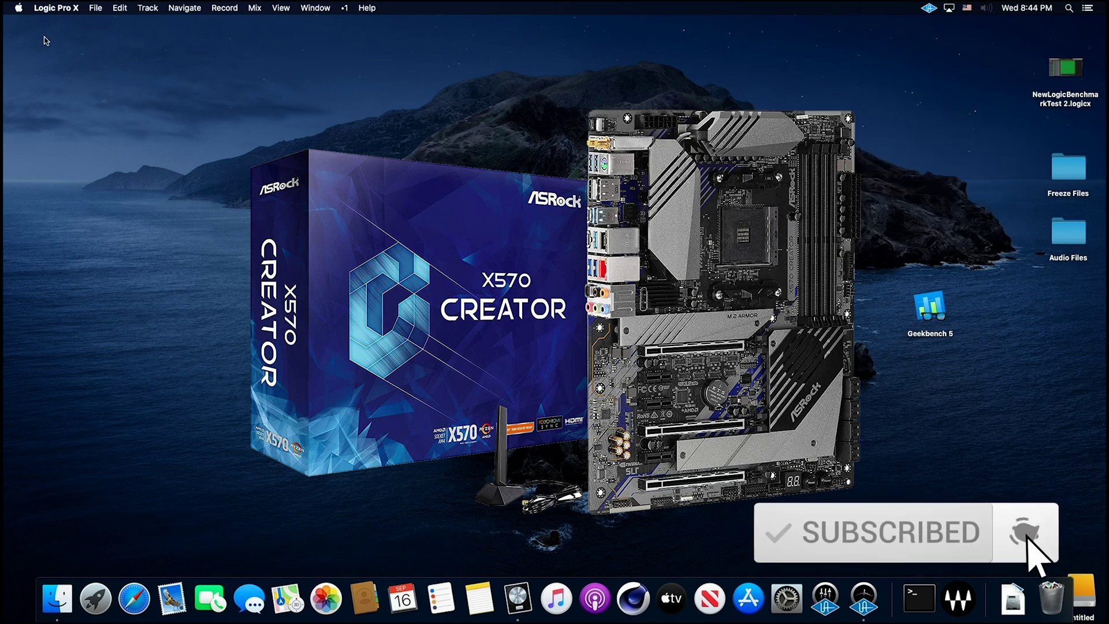
Step: Quit Logic Pro X Trial from the Logic Pro X menu
click(56, 9)
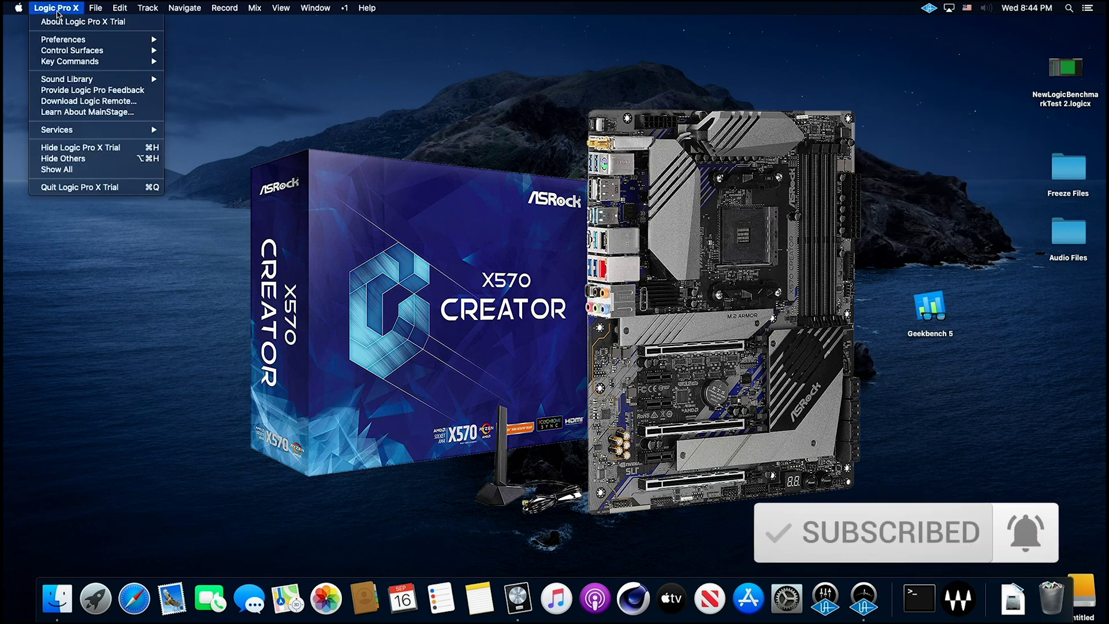
click(93, 187)
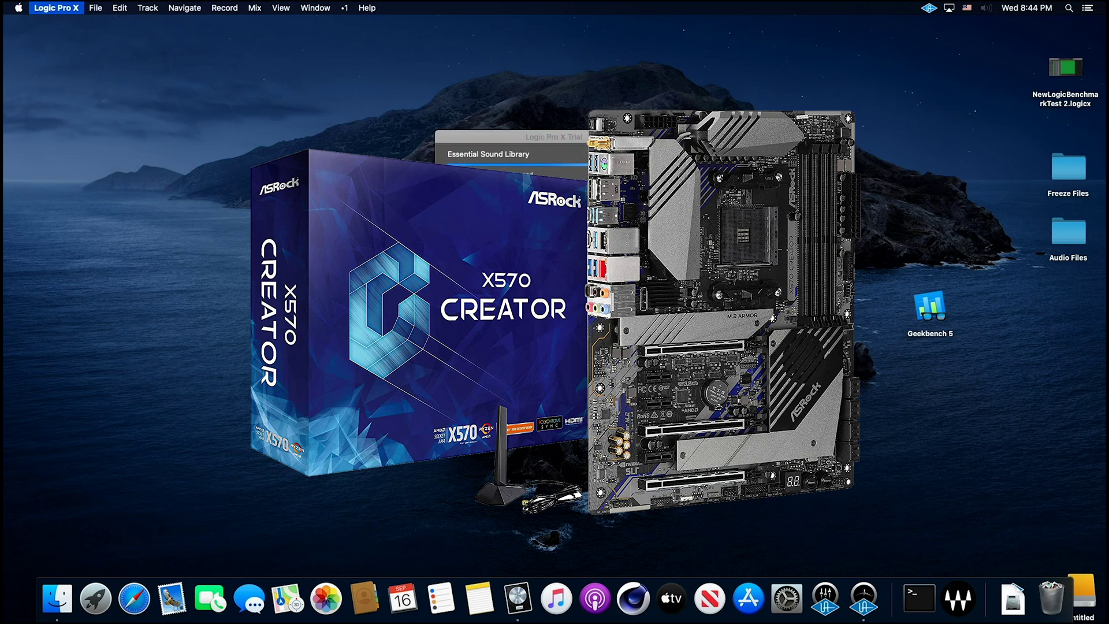